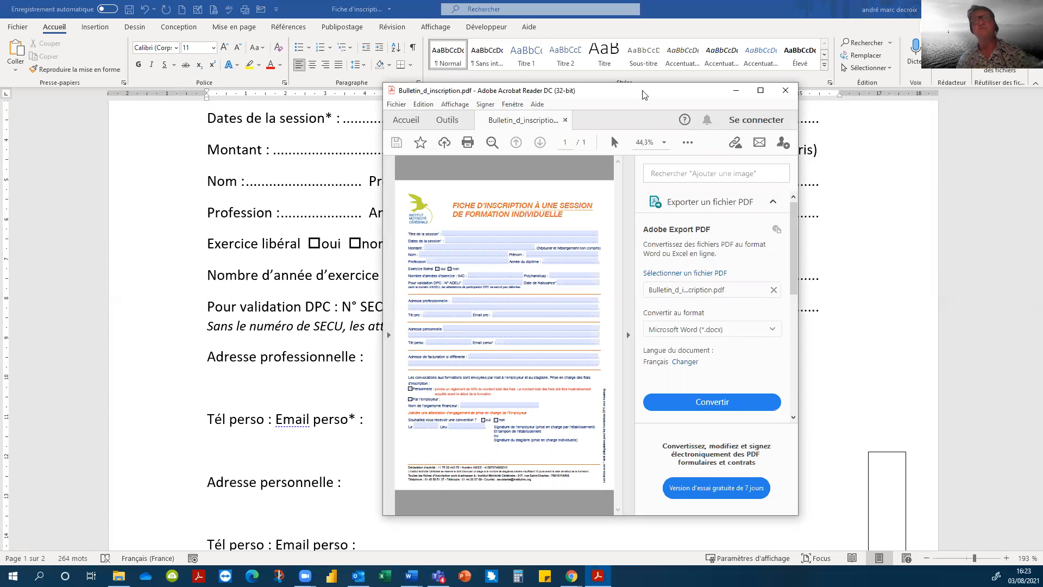
Step: Move the PDF reference form aside and insert an empty paragraph above "Adresse professionnelle" in the Word document
drag(645, 96, 846, 147)
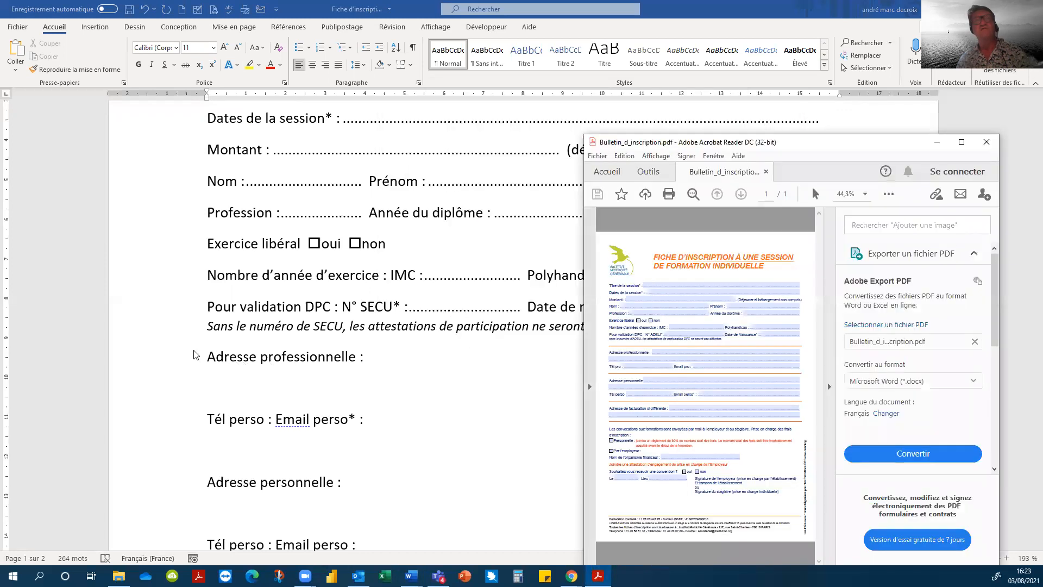
click(207, 359)
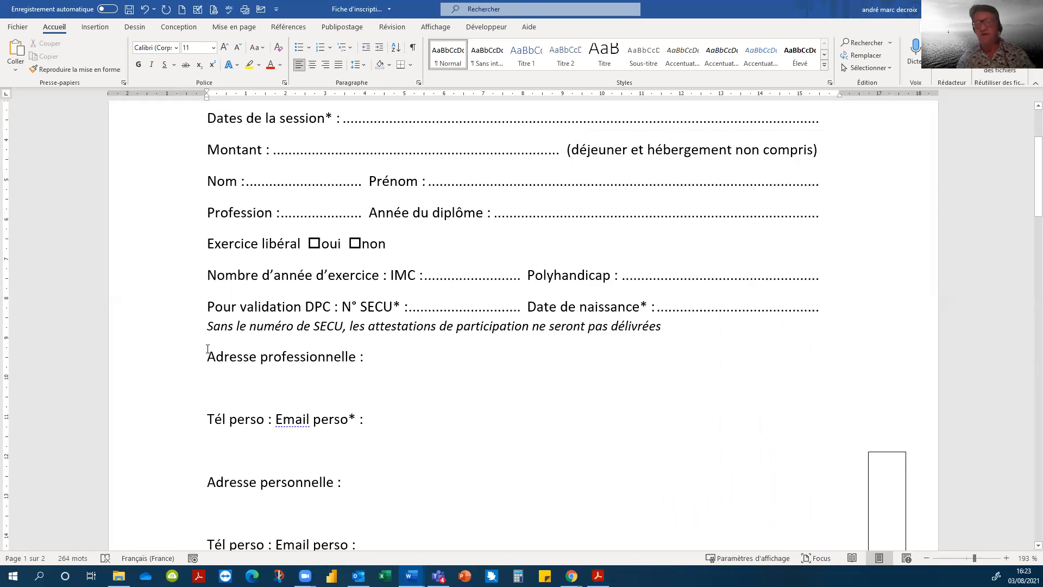
key(Return)
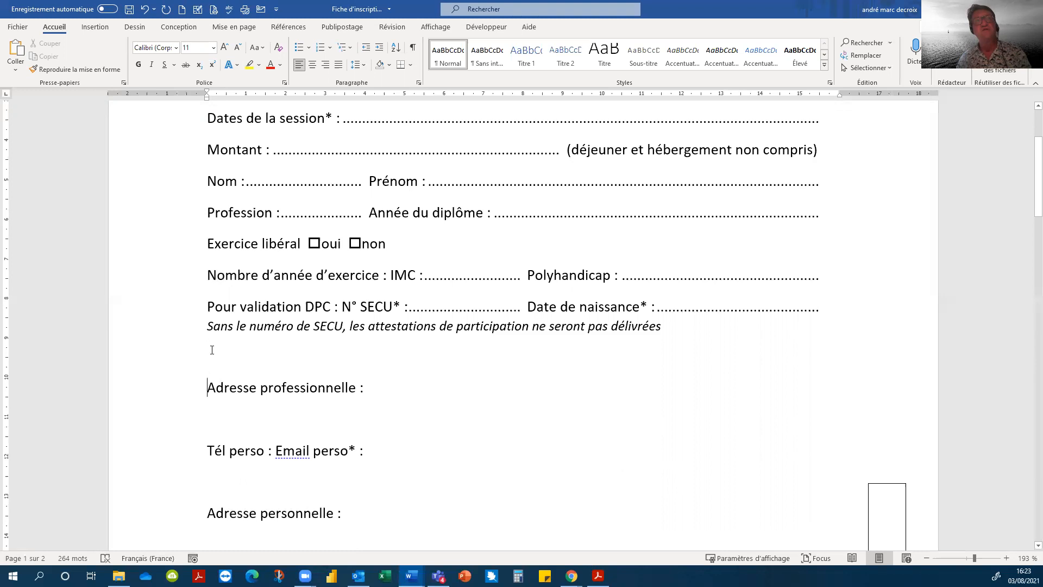
Step: Apply a red 1 ½ pt bottom border to the empty paragraph above "Adresse professionnelle"
click(207, 343)
click(207, 353)
click(154, 353)
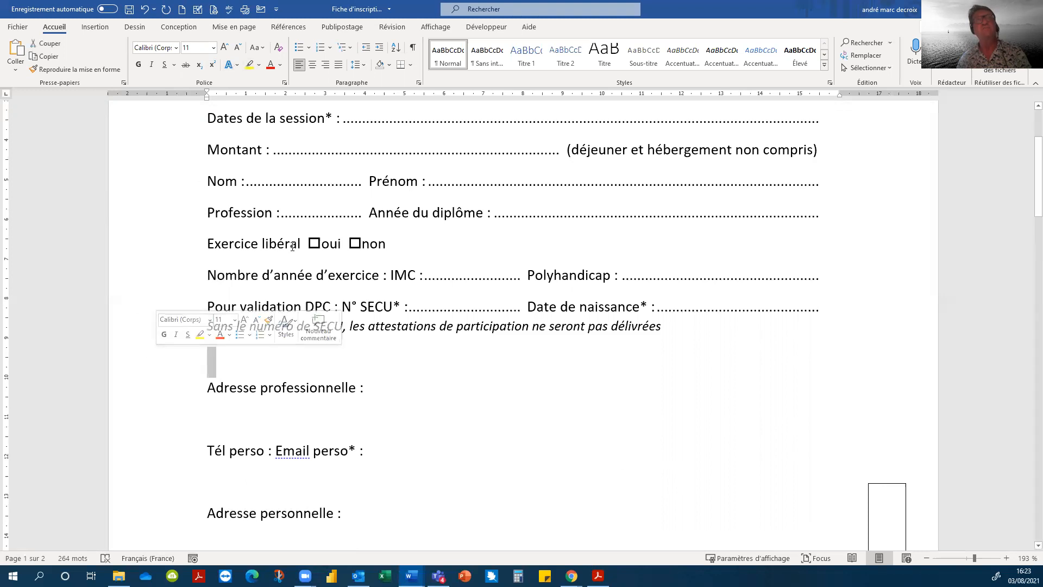
click(413, 64)
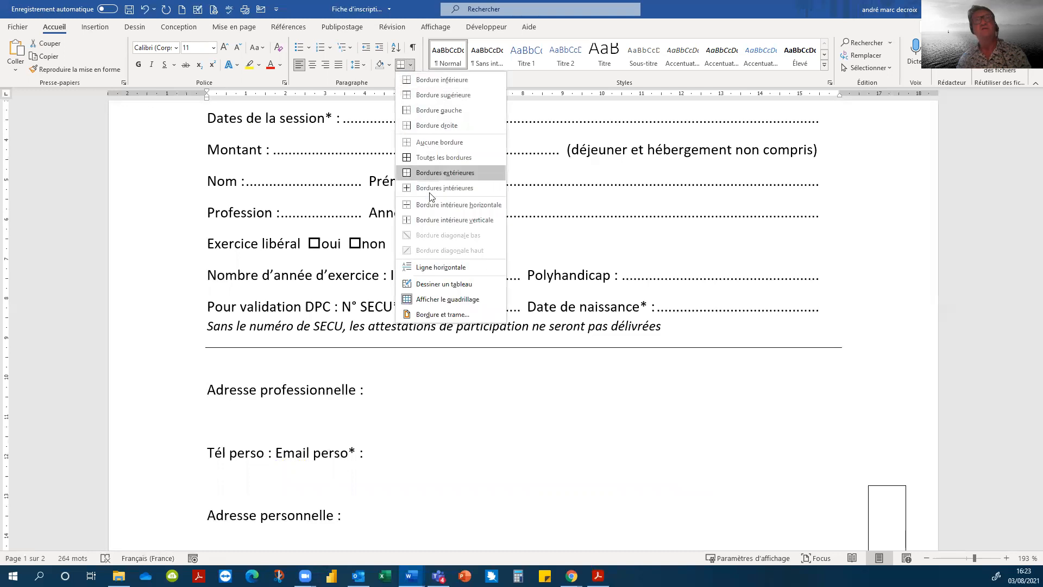
click(431, 313)
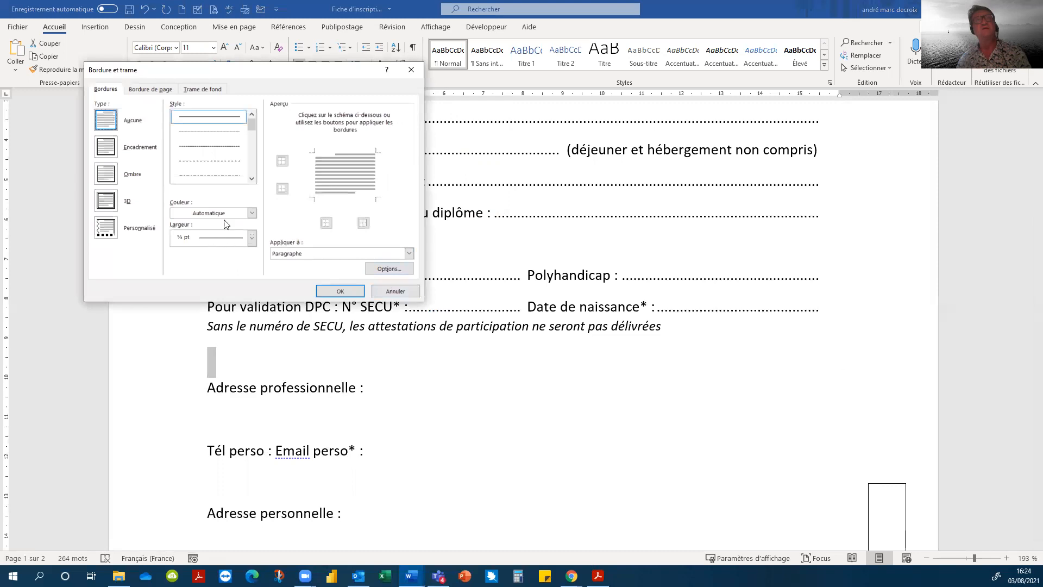
click(249, 241)
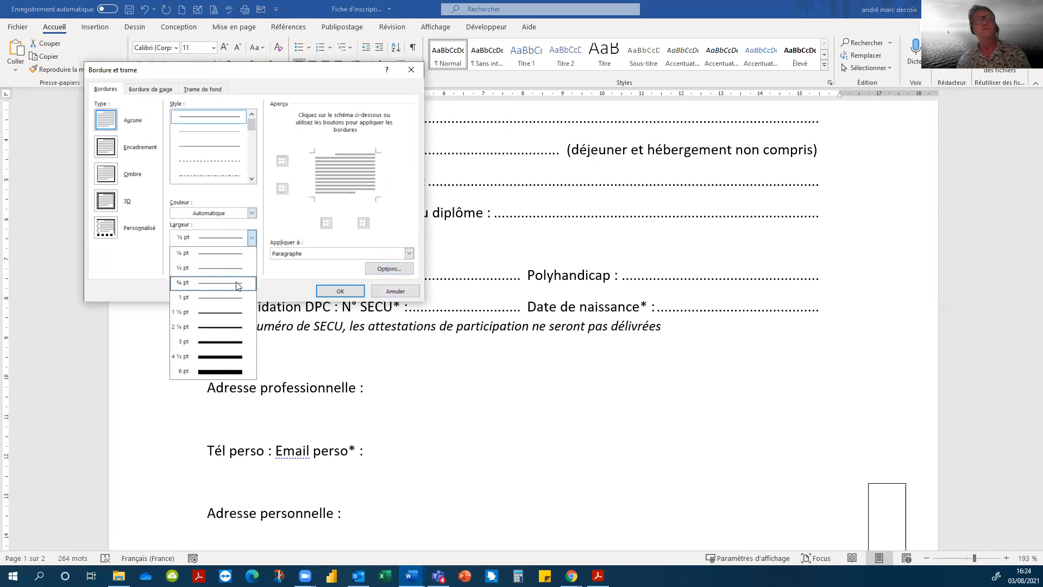
click(227, 317)
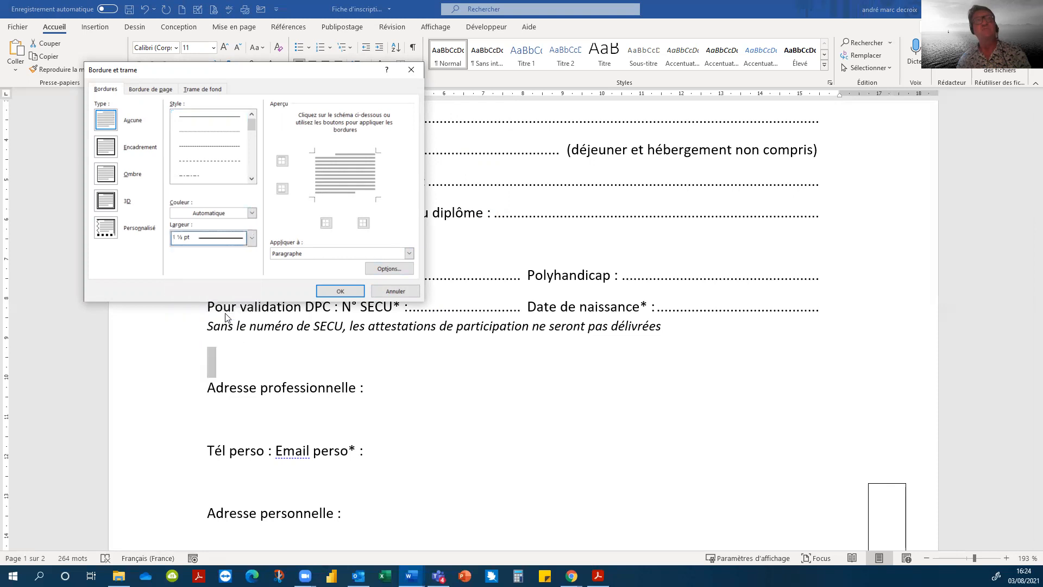
click(251, 213)
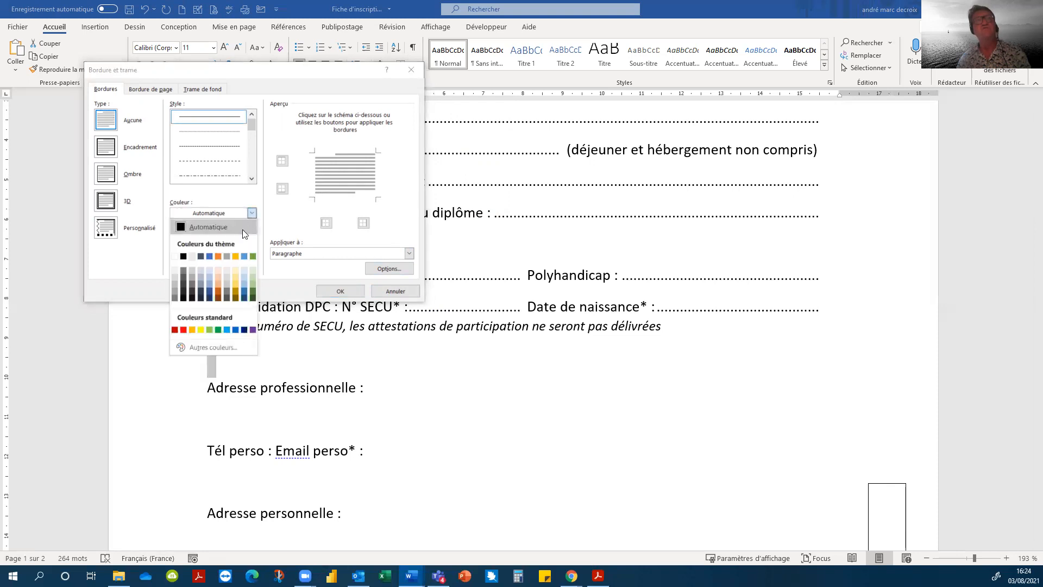
click(184, 330)
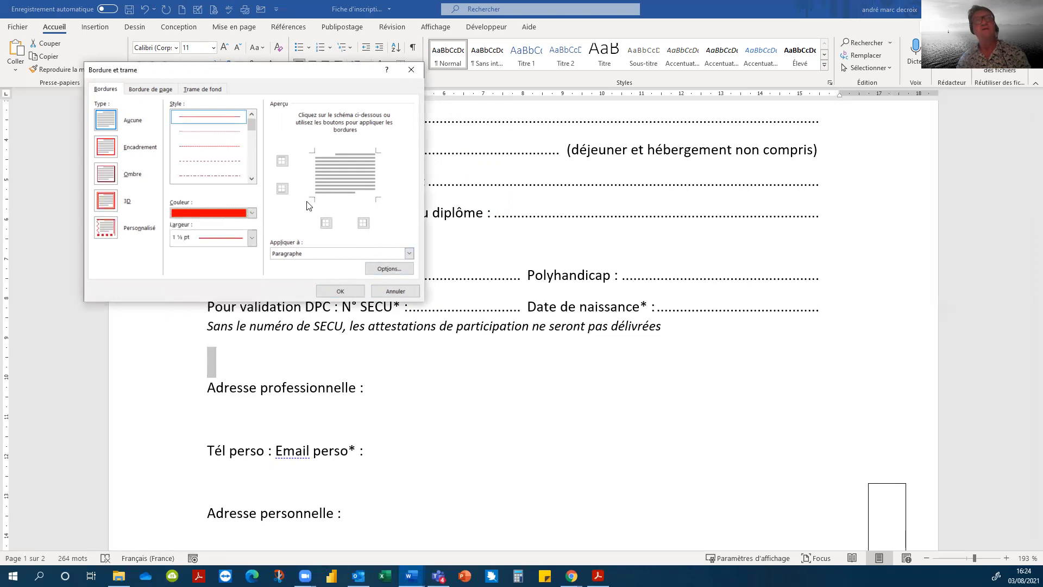
click(282, 189)
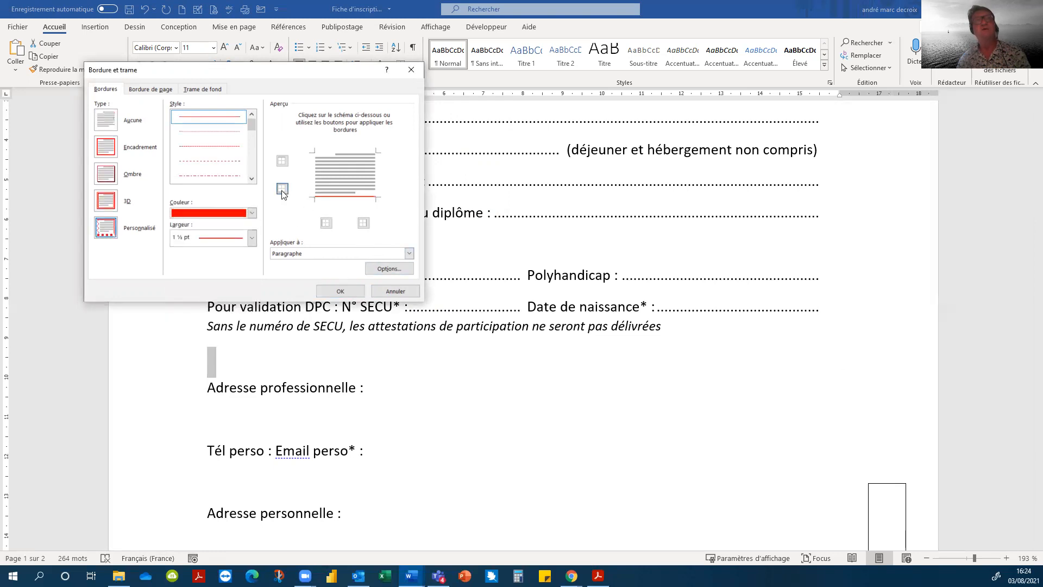
click(353, 289)
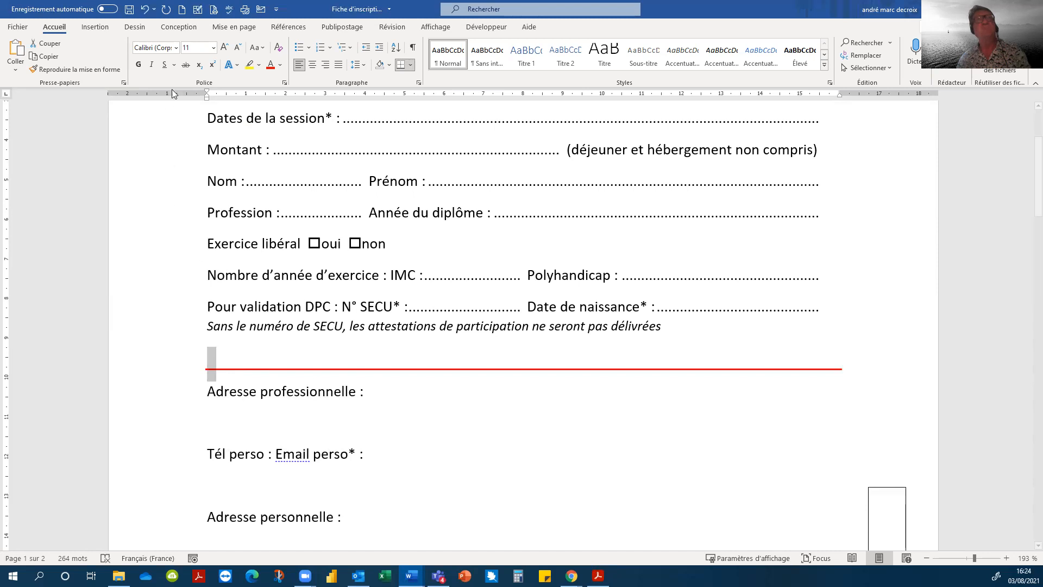
Step: Copy the red border formatting to the empty lines above "Adresse personnelle" and above "Adresse de facturation si différente"
click(74, 69)
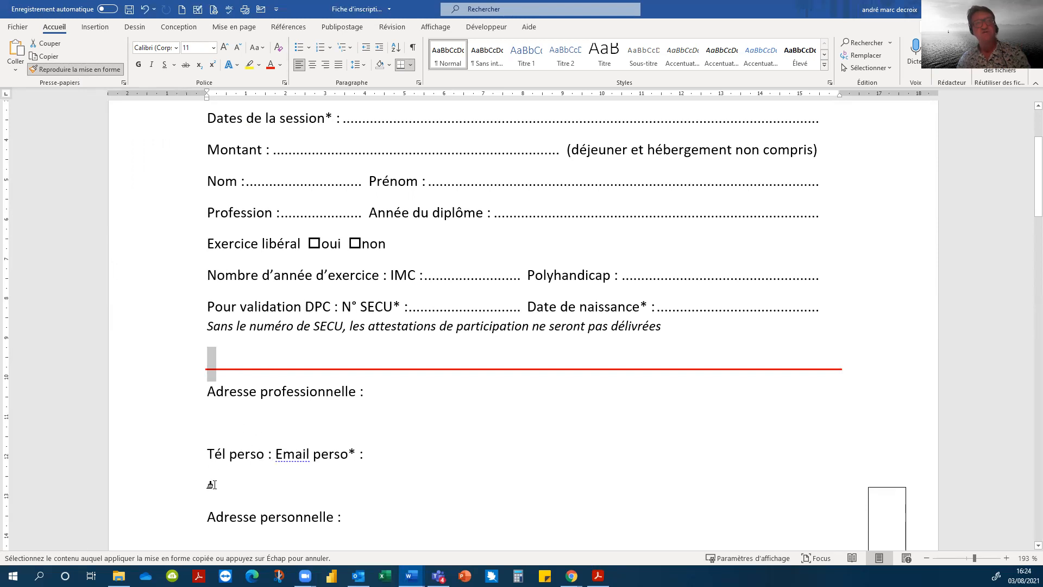
click(164, 496)
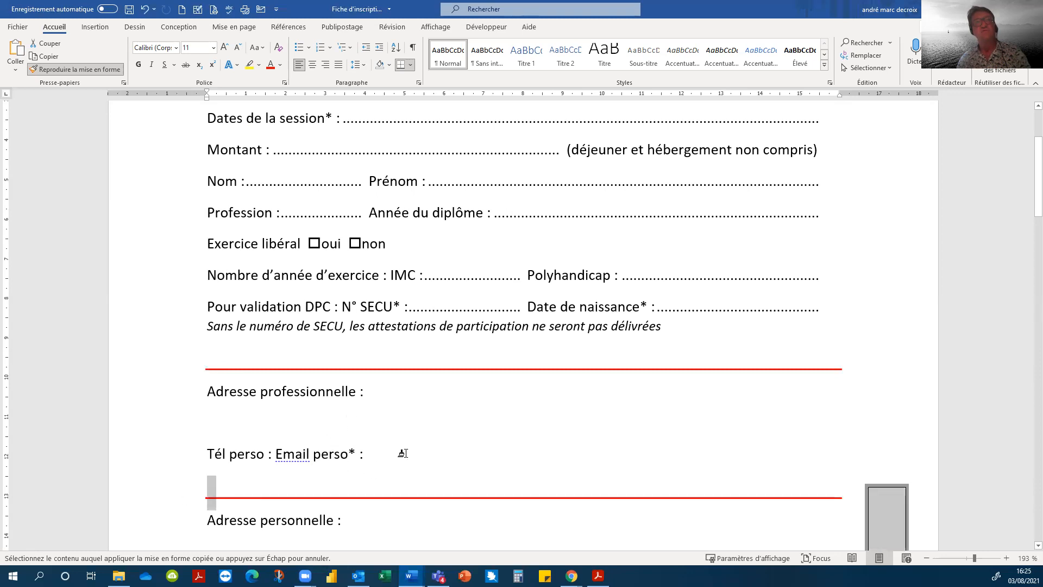
scroll(403, 453, down, 1)
scroll(402, 453, down, 1)
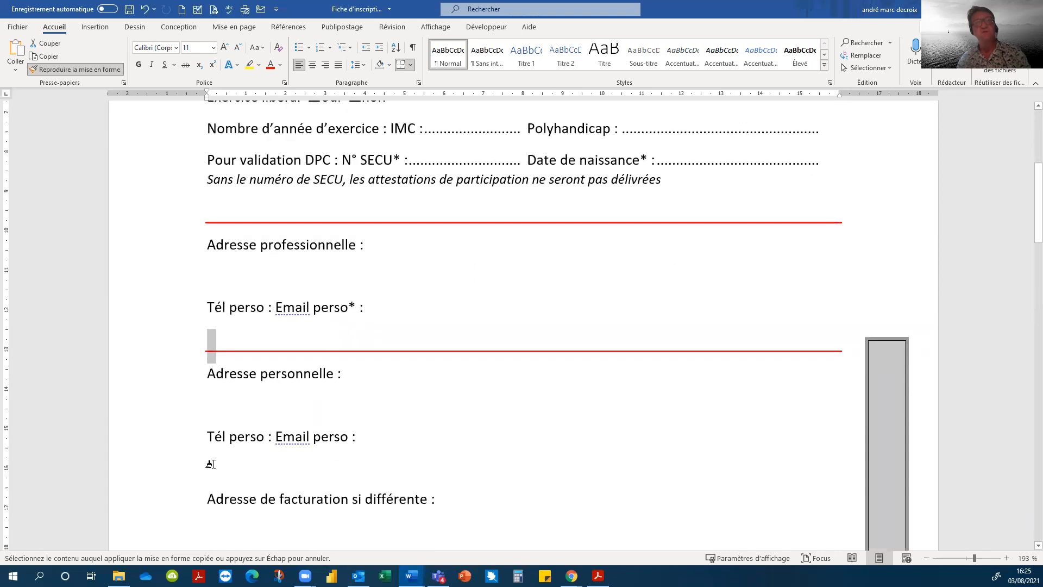
click(166, 478)
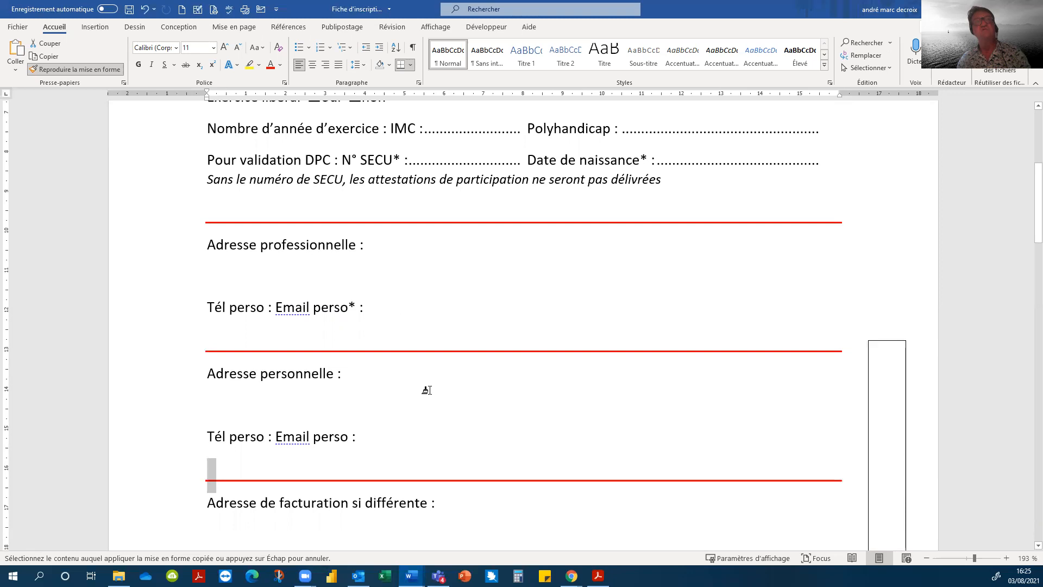
Step: Check the PDF reference form and copy the red border to the empty line below "Adresse de facturation si différente", ending the format copying
scroll(427, 386, down, 4)
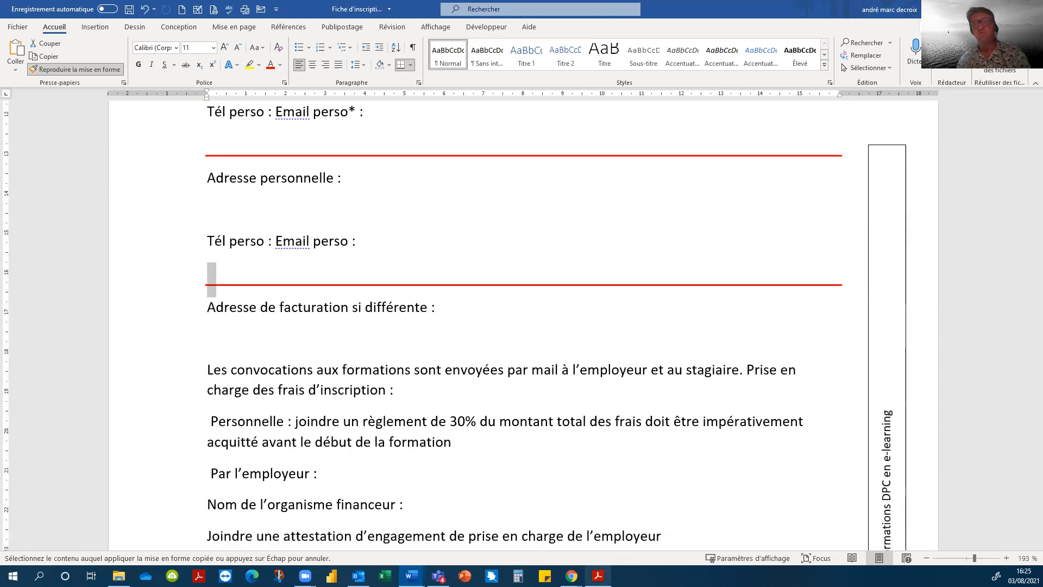
click(598, 575)
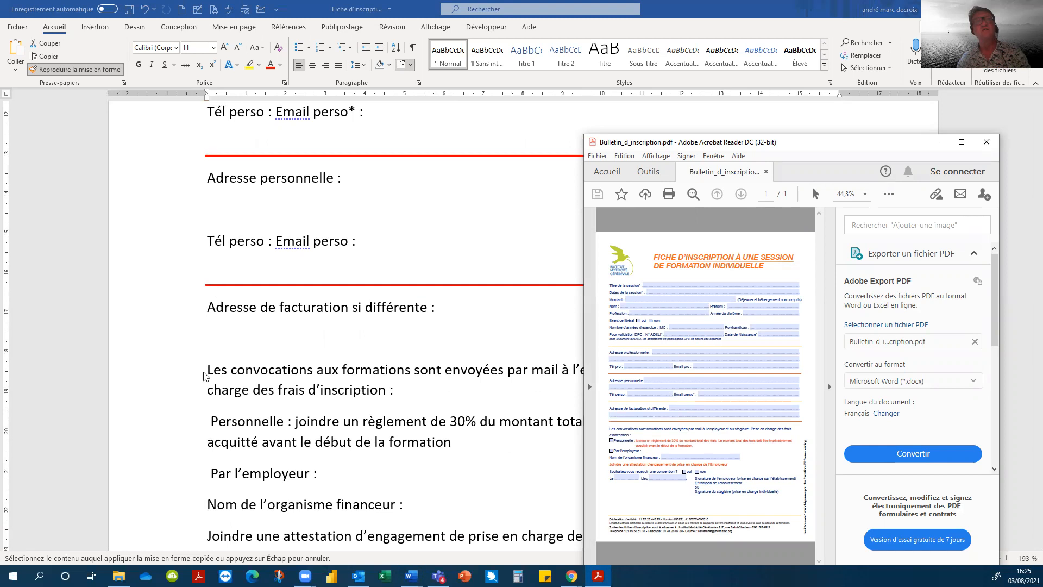
click(147, 359)
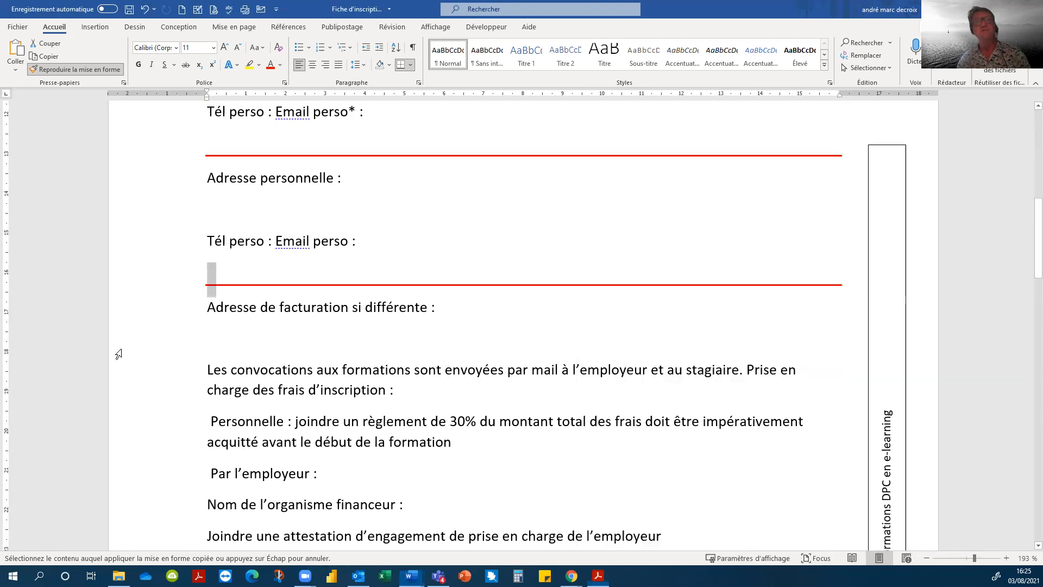
click(148, 360)
click(147, 356)
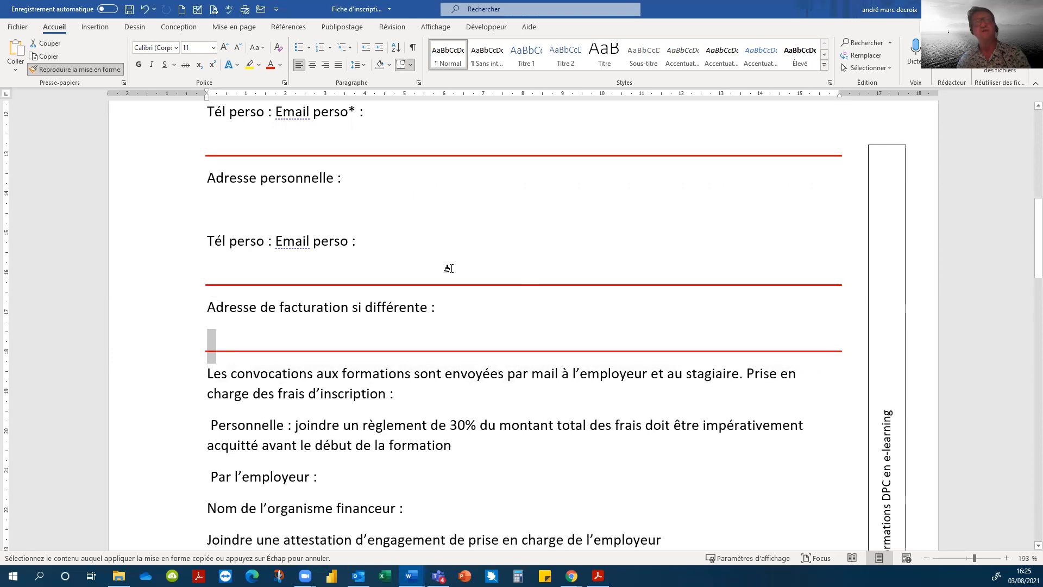
click(71, 69)
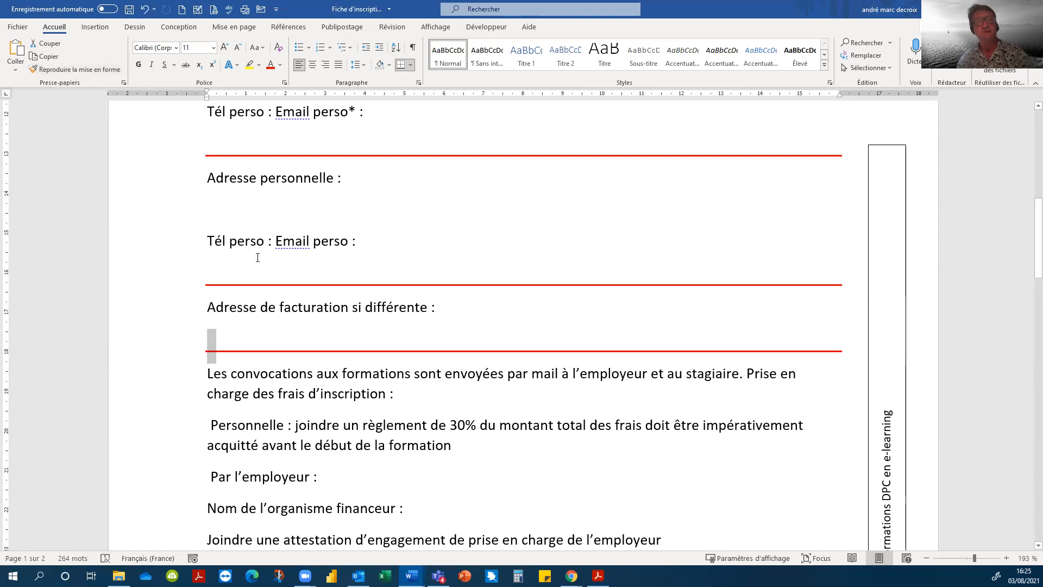
Step: Change "Email perso*" to "Email pro*" in the contact line below "Adresse professionnelle"
scroll(359, 267, up, 5)
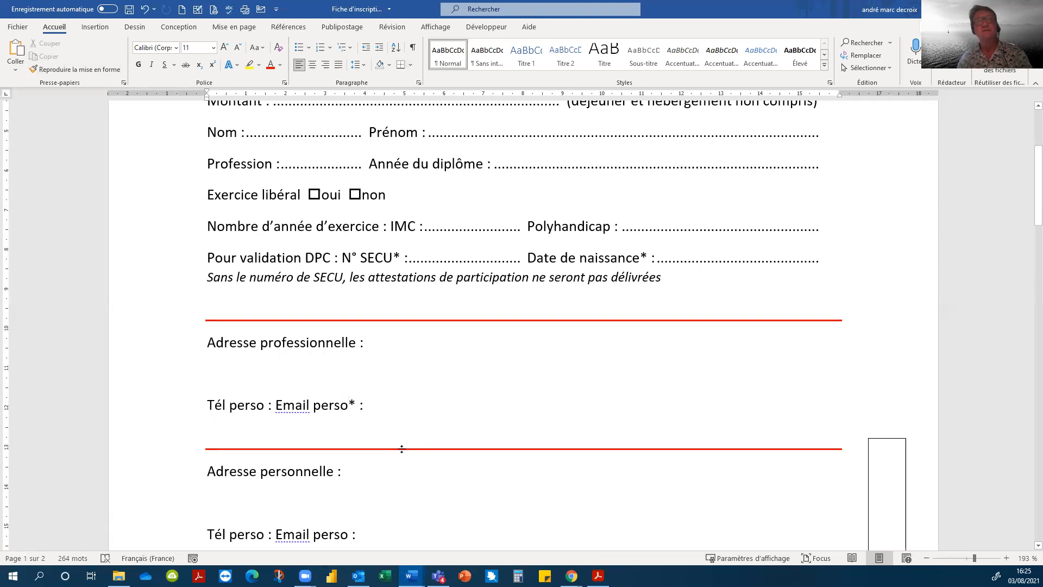
key(Delete)
key(BackSpace)
key(BackSpace)
key(BackSpace)
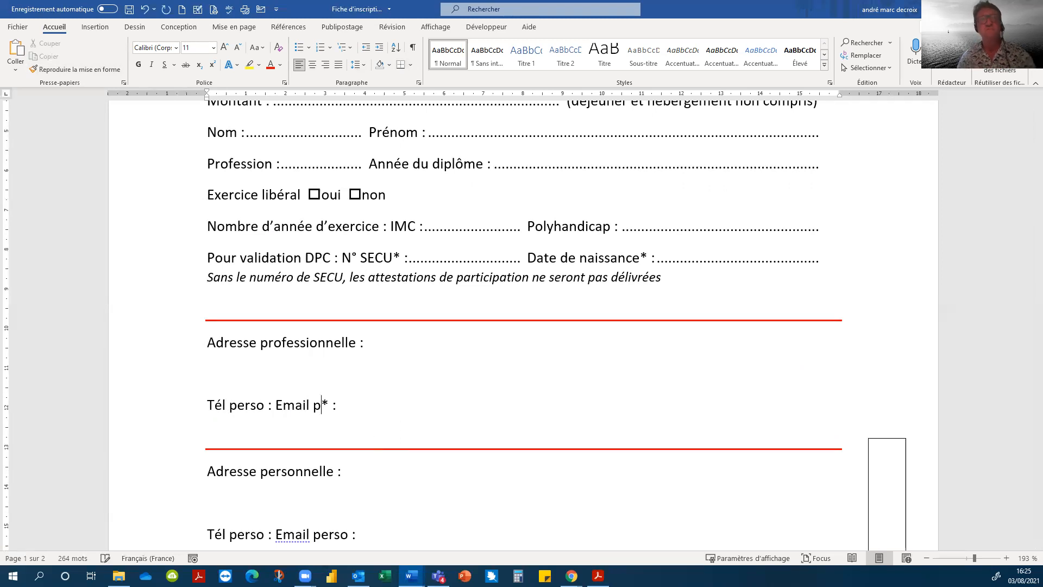
text(ro)
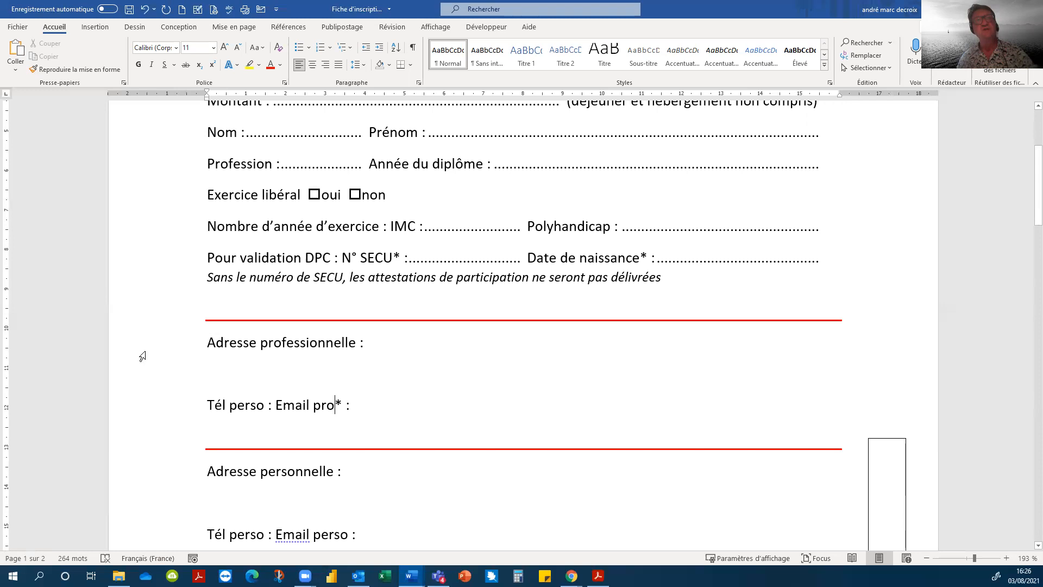
Step: Set a left tab stop at 15,5 cm with dotted leader 2 for "Adresse professionnelle" and the empty line below it
drag(154, 346, 162, 371)
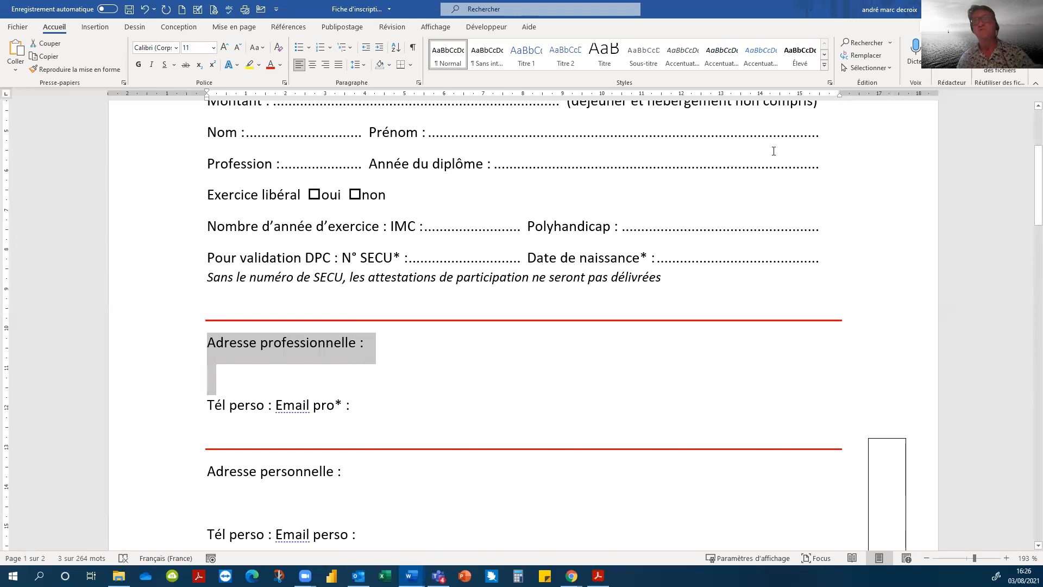
double_click(821, 95)
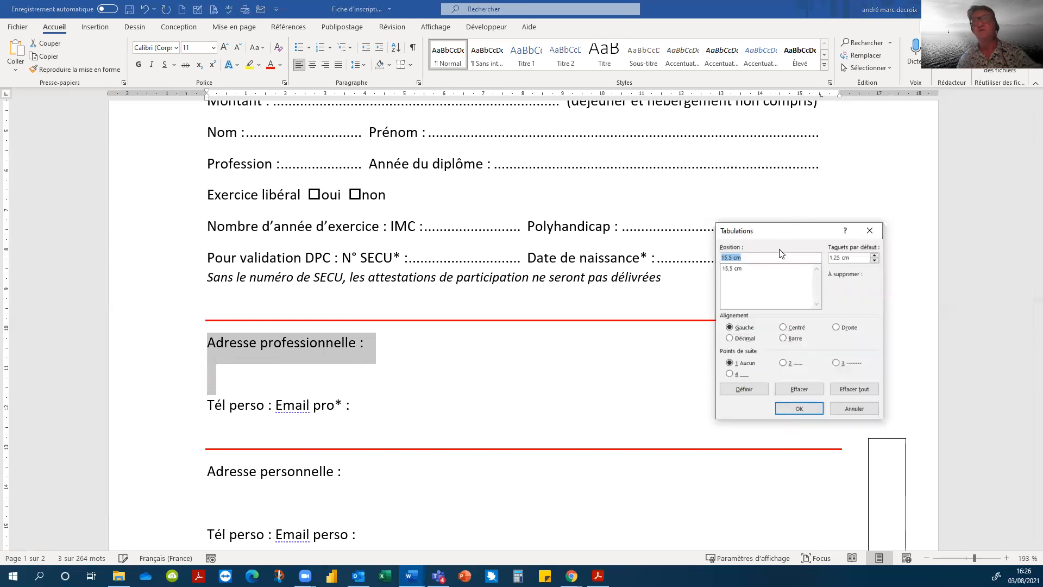
click(782, 364)
click(790, 409)
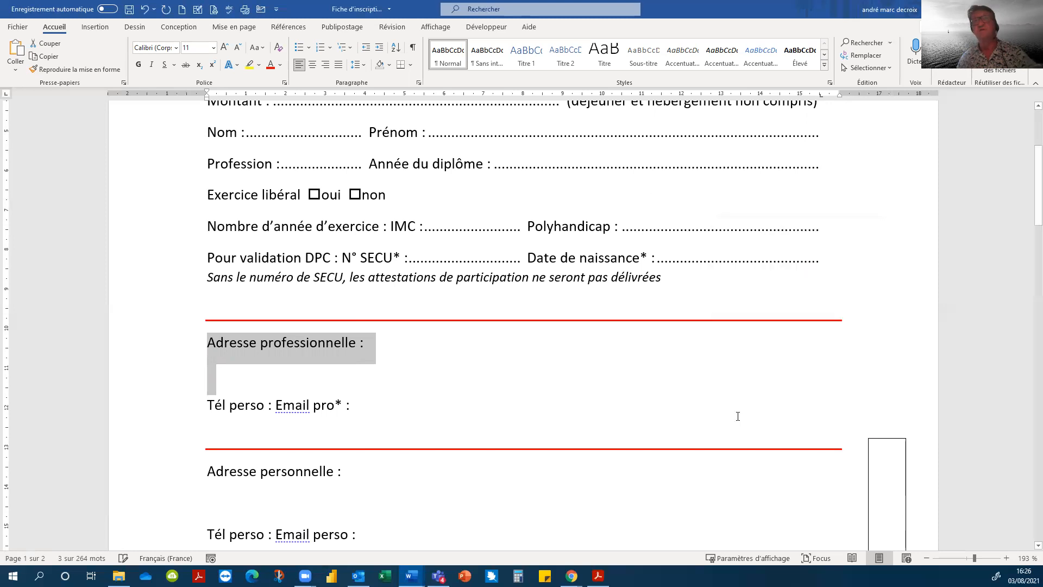
Step: Add dotted fill-in lines after "Adresse professionnelle :" and on the empty line below it using the tab stop
click(366, 347)
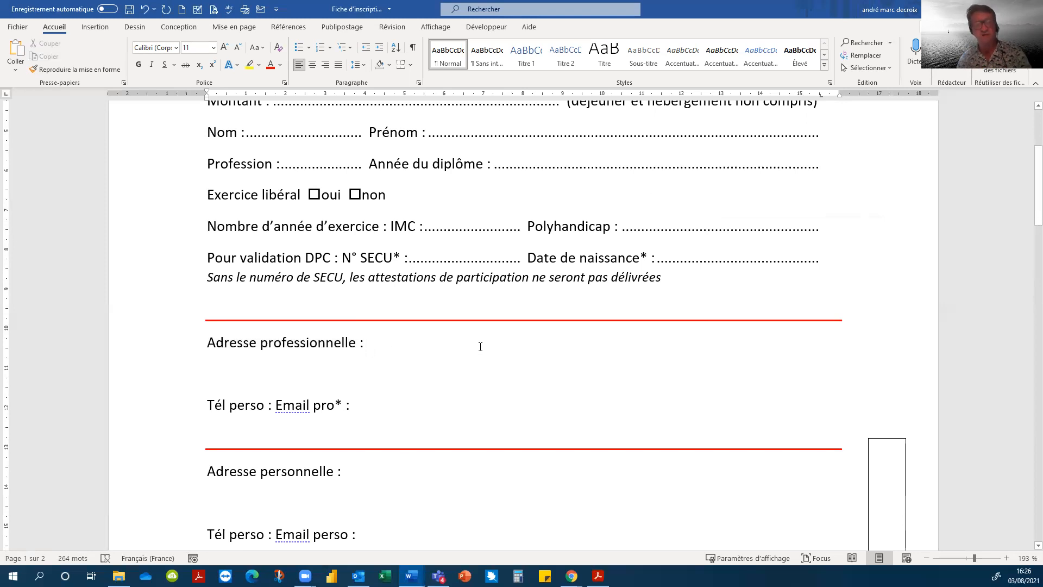
key(Tab)
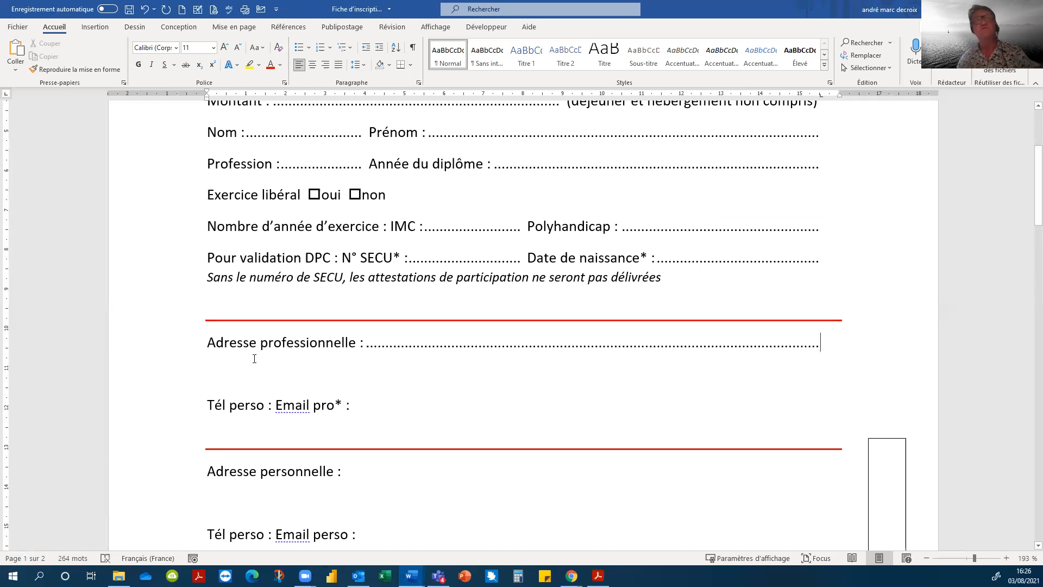
click(182, 376)
click(207, 374)
key(Tab)
Step: Insert an empty paragraph below the "Tél perso : Email pro* :" line, above the red border
click(357, 402)
drag(179, 413, 192, 432)
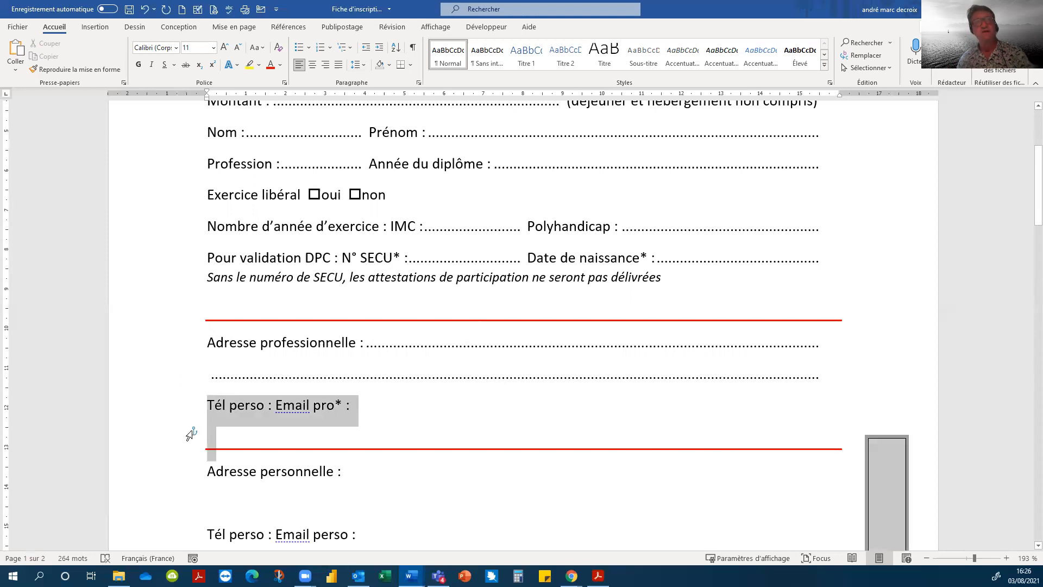
click(360, 402)
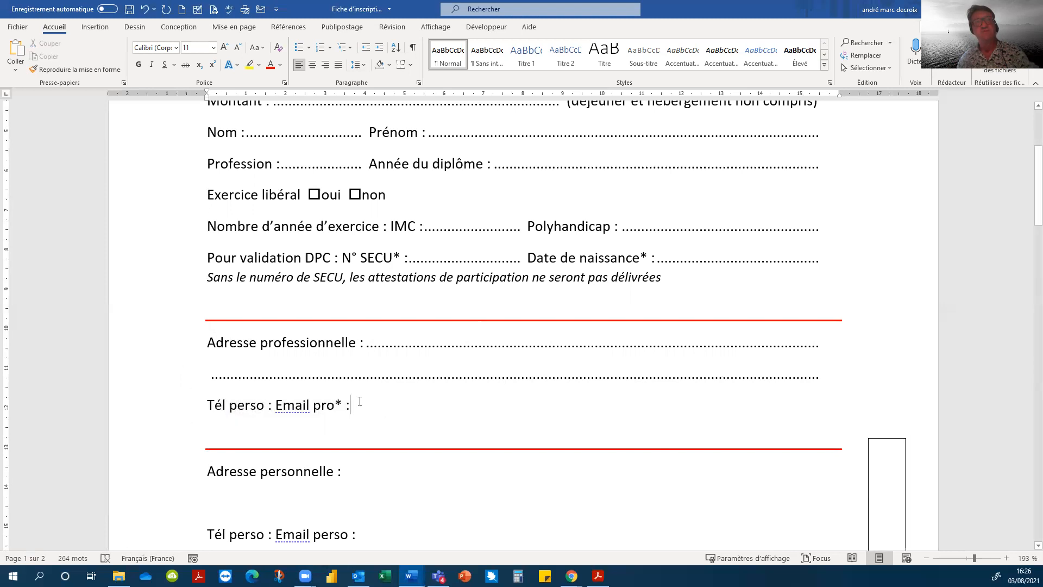
key(Return)
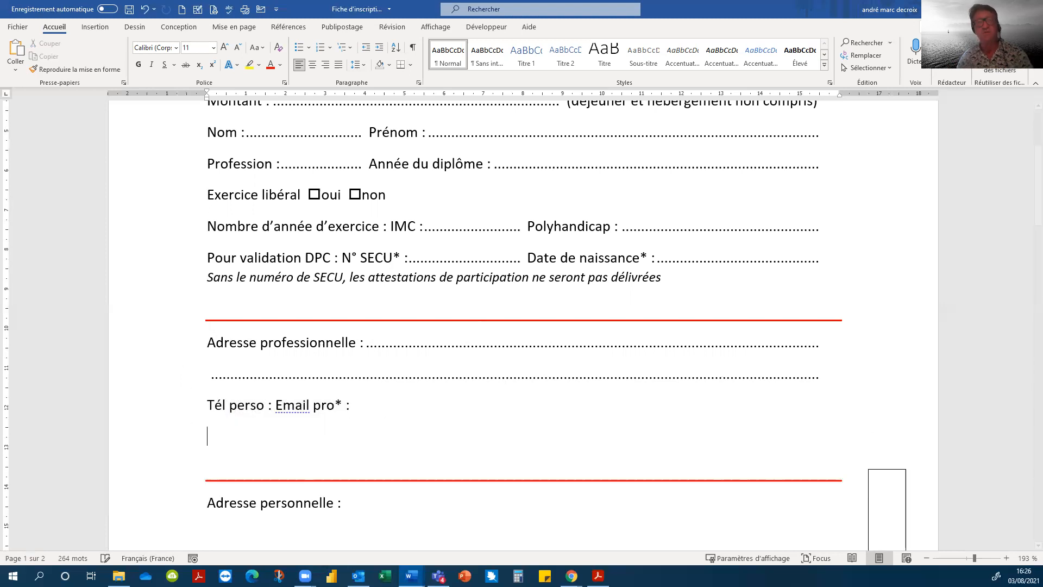
Step: Set a left tab stop at 15,5 cm with dotted leader 2 for the "Tél perso : Email pro*" line and the empty line below
drag(183, 403, 184, 438)
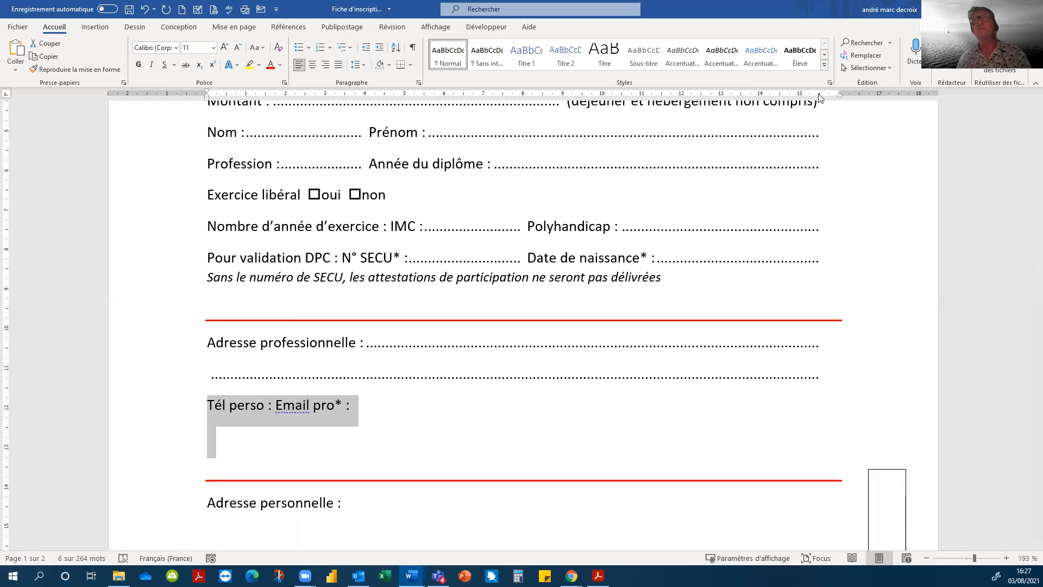
double_click(820, 96)
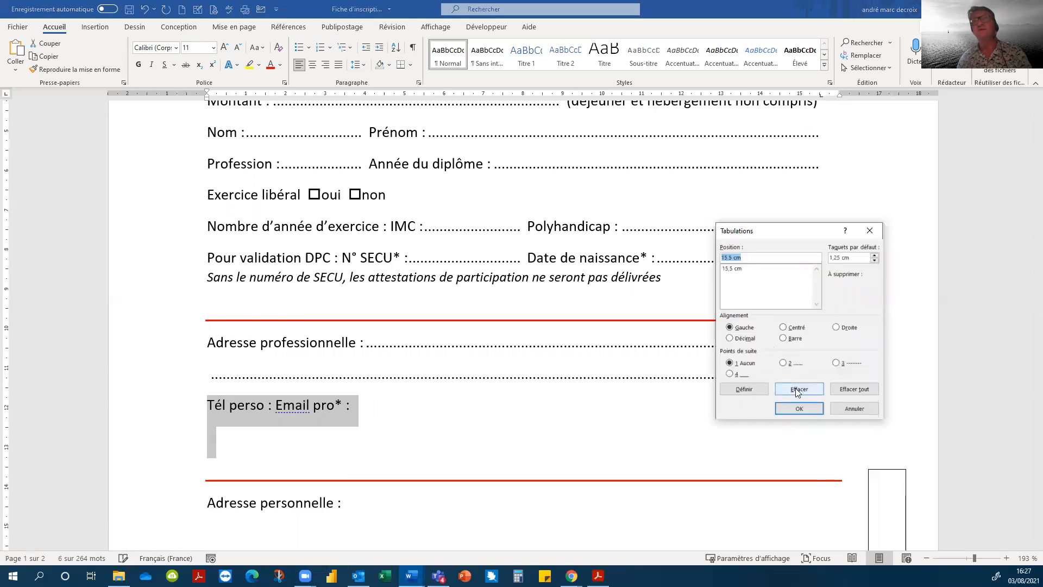
click(783, 363)
click(798, 413)
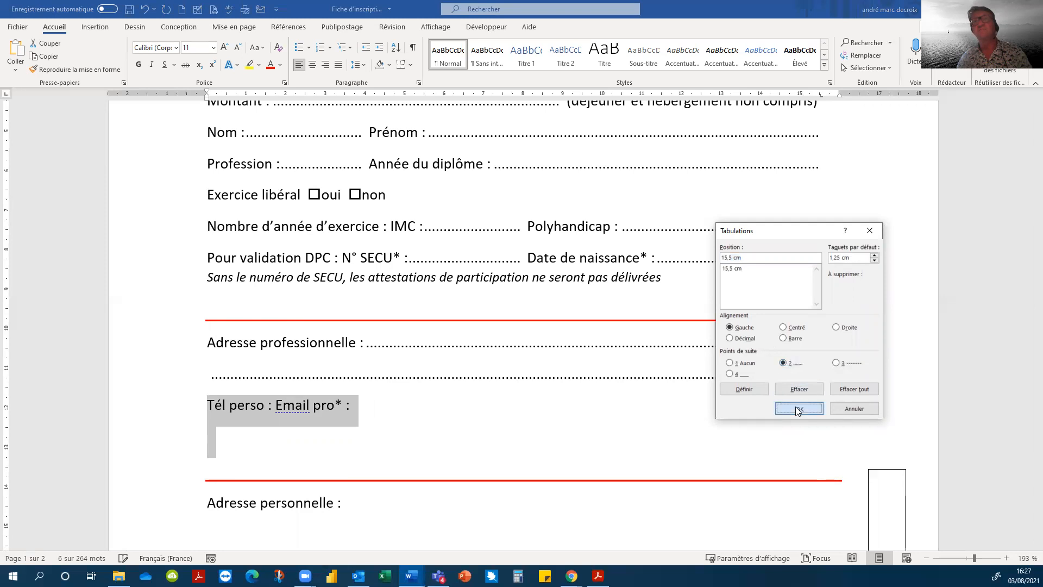
Step: Add dotted fill-in lines after "Tél perso : Email pro* :" and on the empty line below it using the tab stop
click(363, 411)
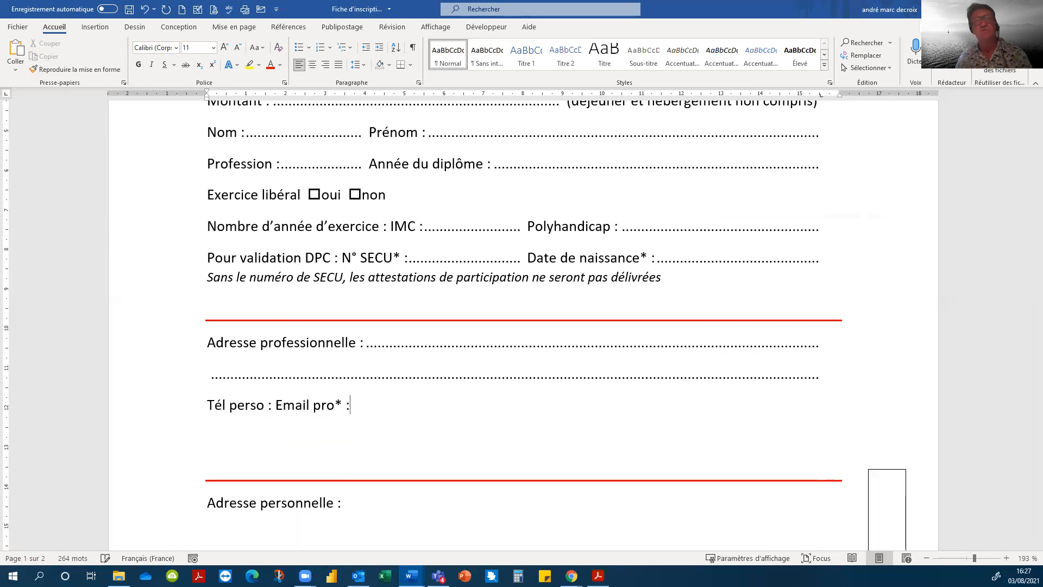
key(Tab)
key(Return)
key(Tab)
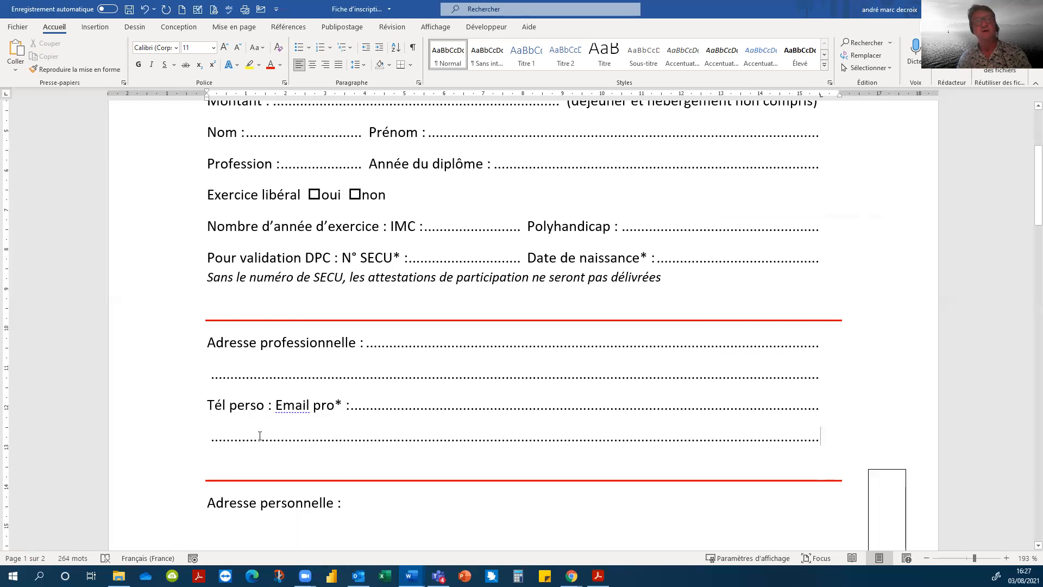
Step: Remove the space after the dotted line below "Tél perso : Email pro*" and after the italic "Sans le numéro de SECU" note
click(157, 441)
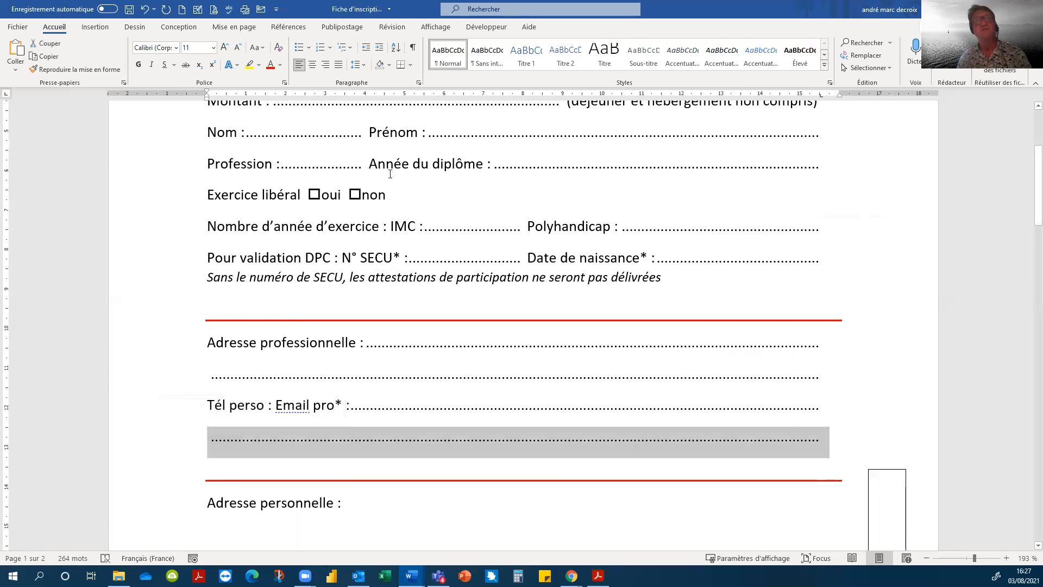
click(363, 66)
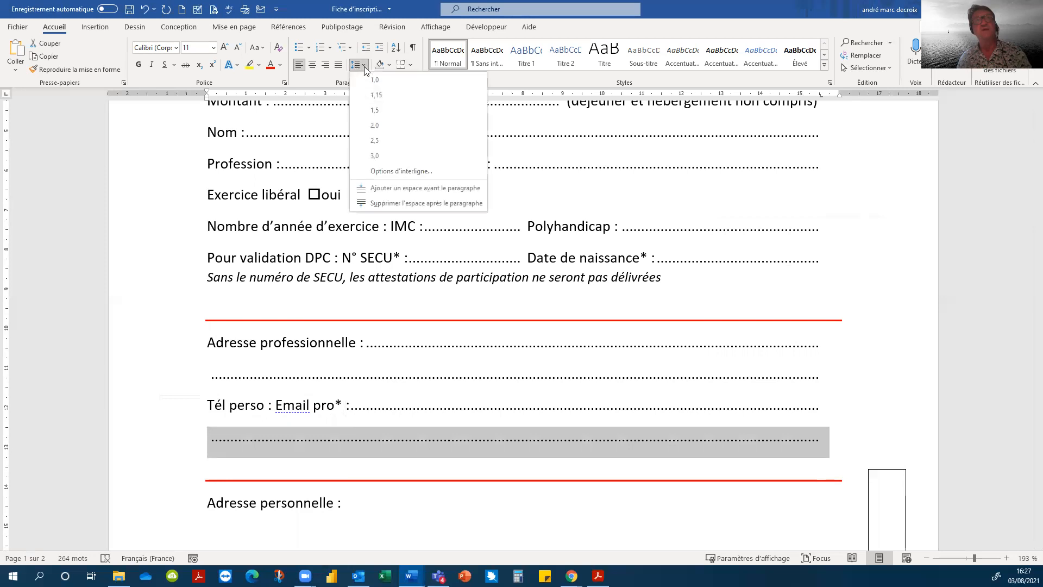
click(372, 204)
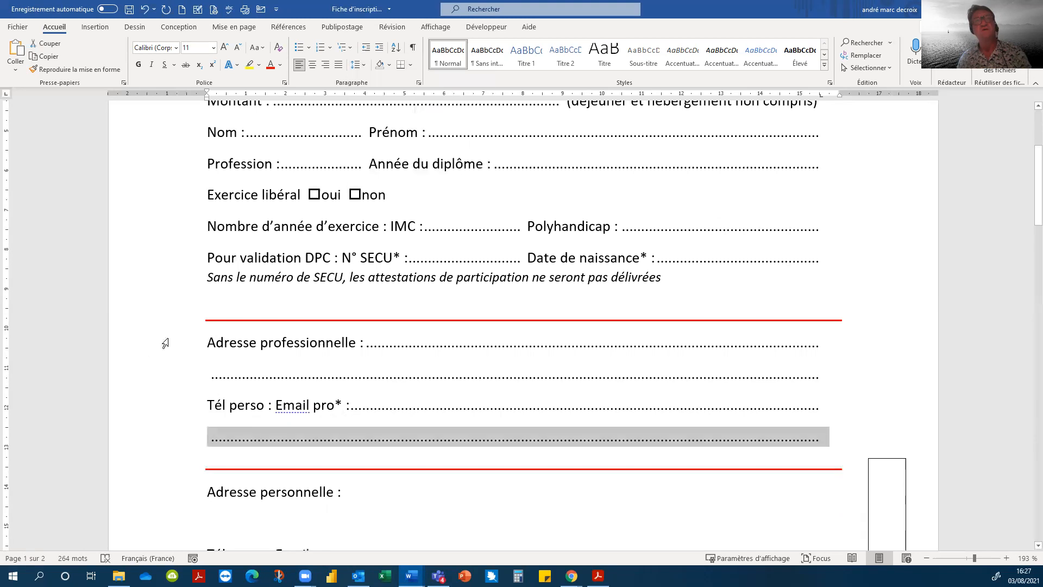
click(191, 279)
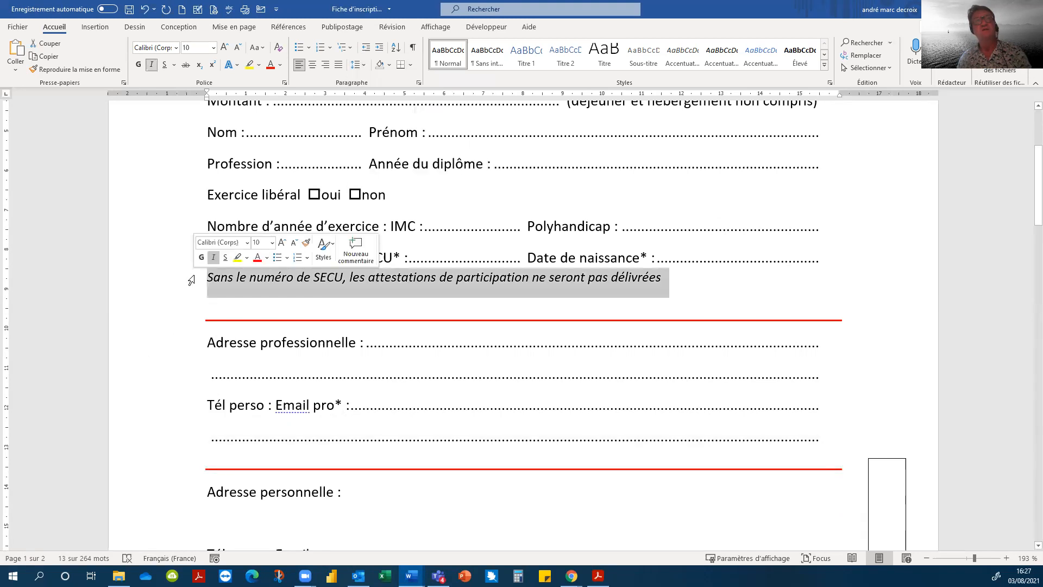
click(360, 65)
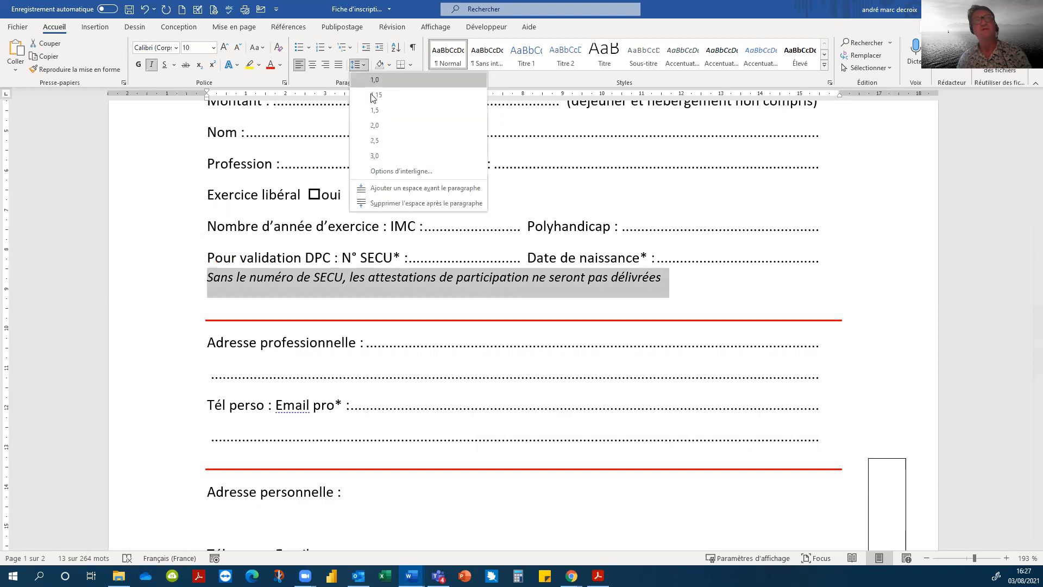
click(382, 204)
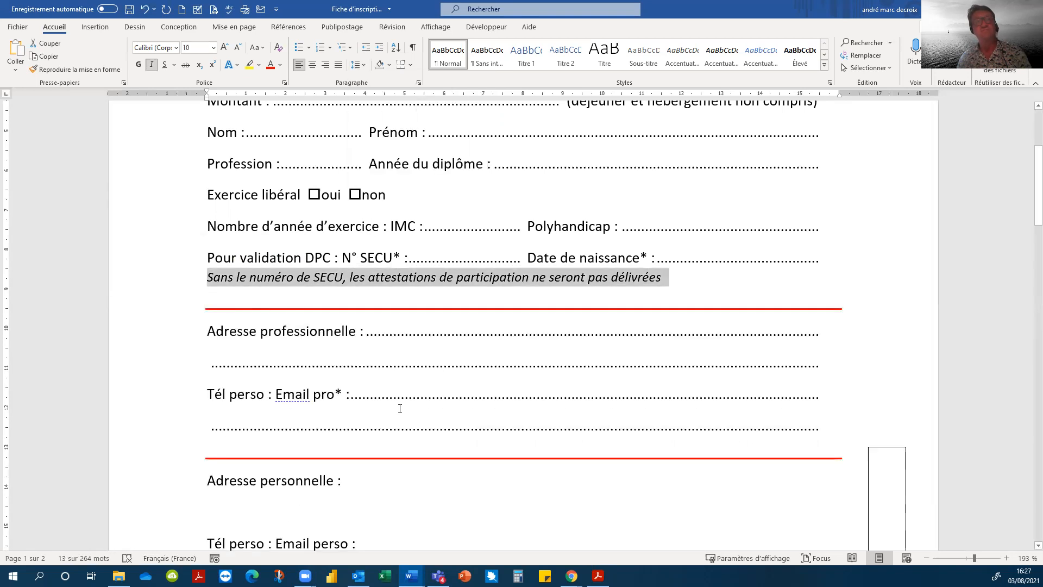
Step: Set a left tab stop at 15,5 cm with dotted leader 2 for "Adresse personnelle" and the empty line below it
scroll(473, 532, down, 3)
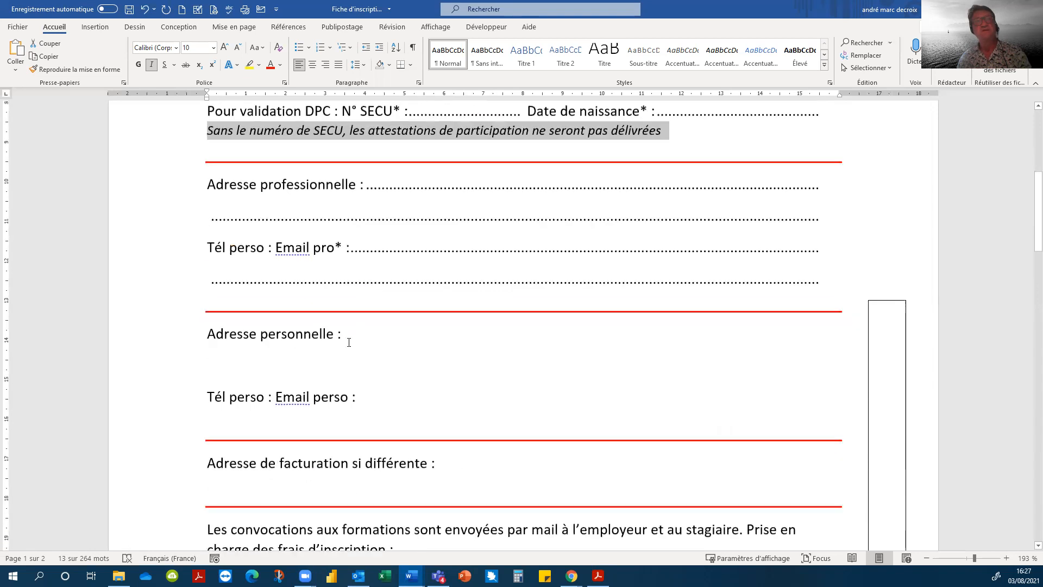
click(349, 342)
drag(153, 338, 150, 365)
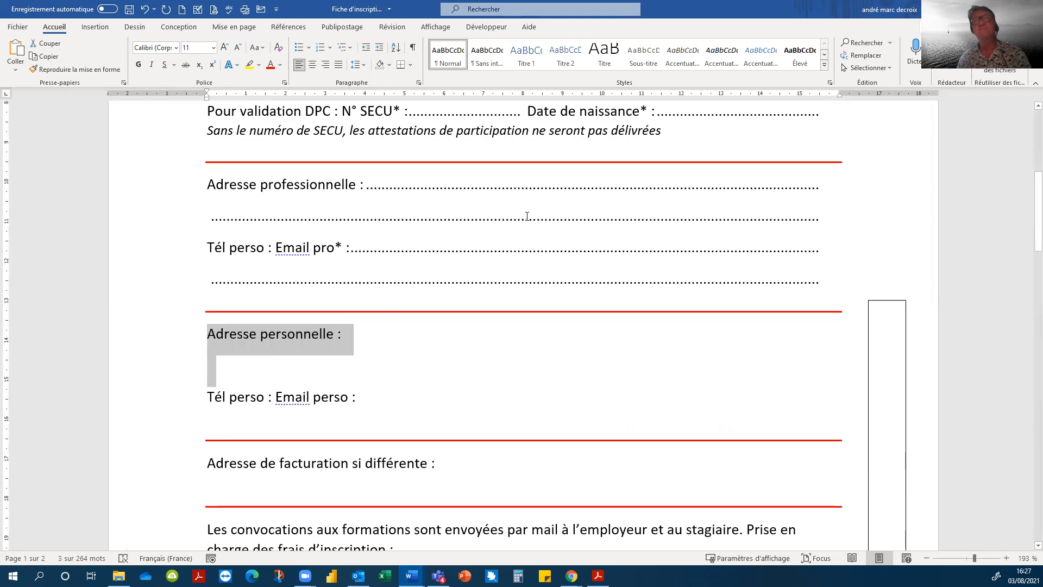
double_click(821, 96)
click(783, 363)
click(799, 408)
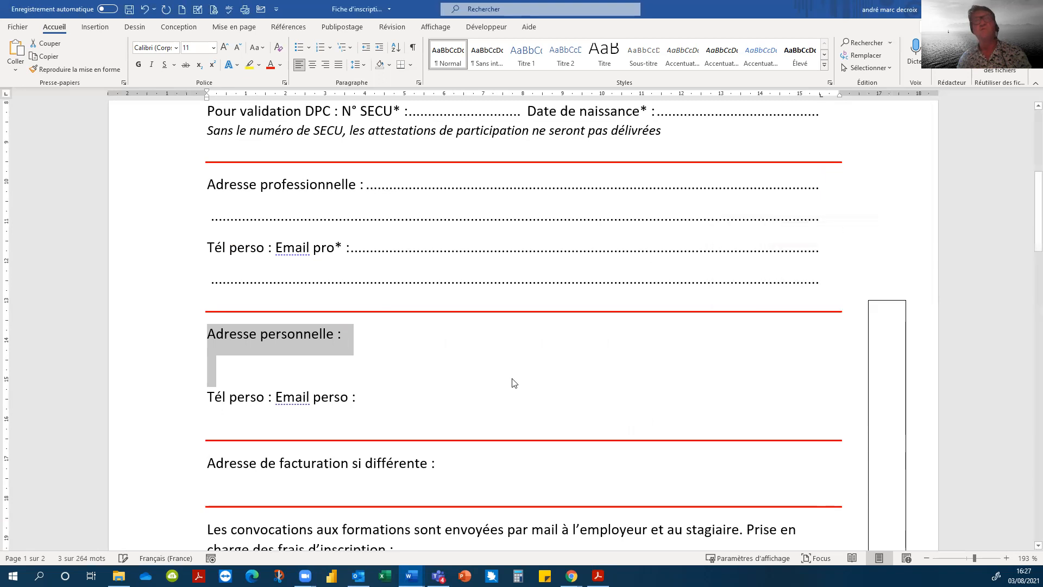
Step: Add dotted fill-in lines after "Adresse personnelle :" and on the empty line below it using the tab stop
click(353, 338)
key(Tab)
click(209, 359)
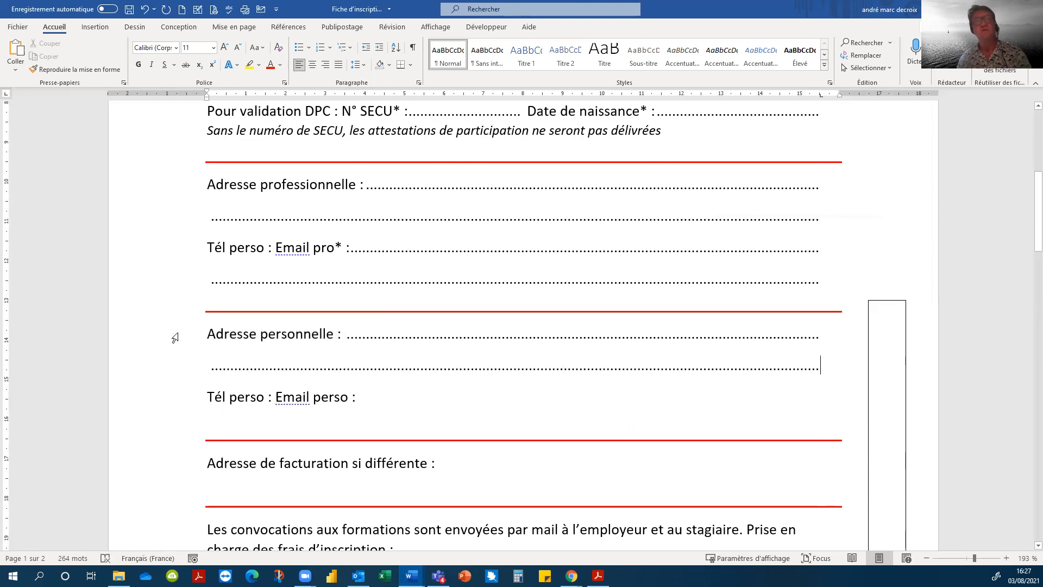
Step: Remove the space after the "Adresse personnelle :" and "Adresse professionnelle :" paragraphs
click(159, 340)
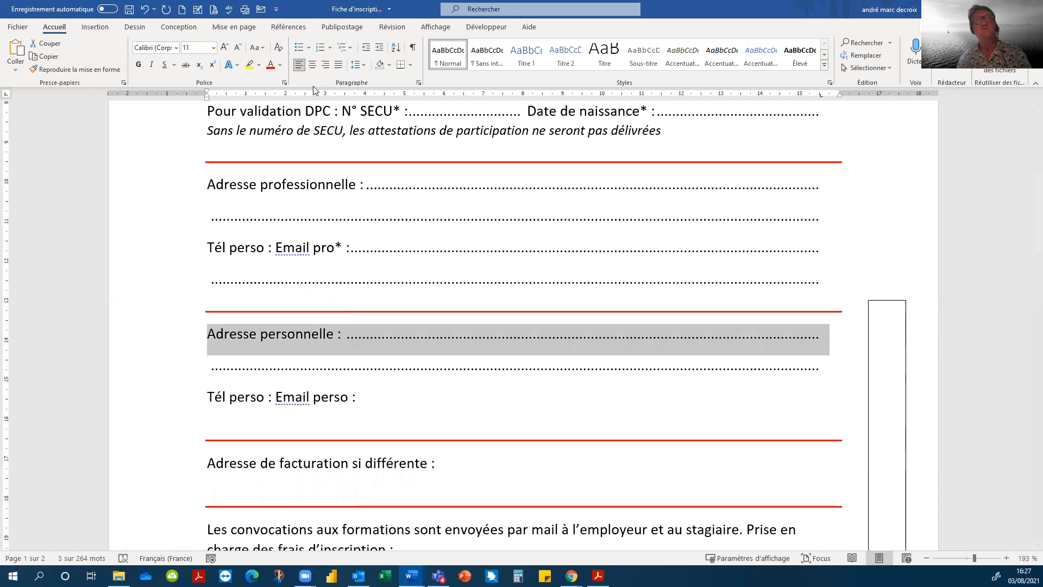
click(359, 65)
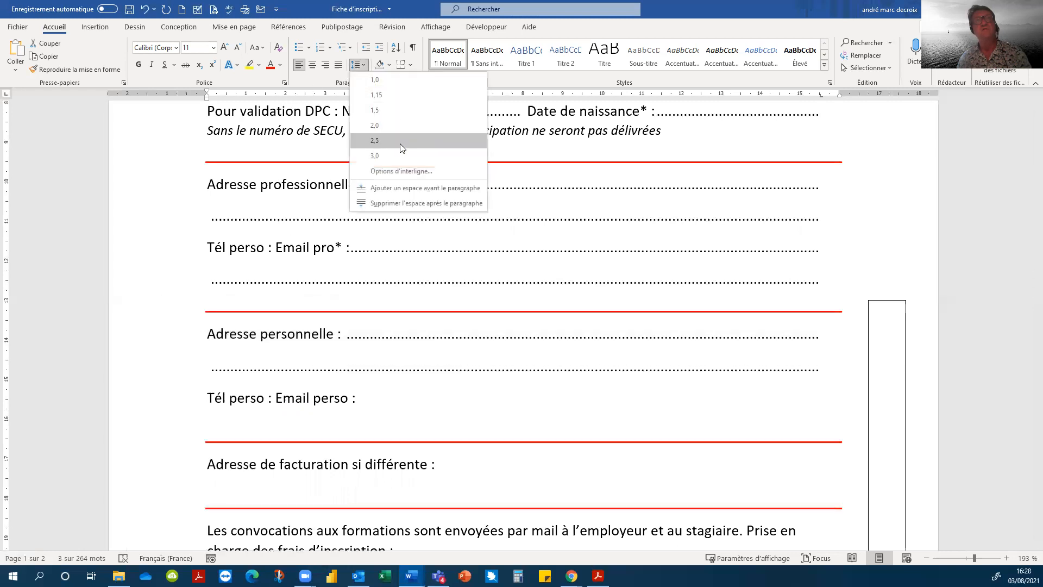
click(401, 204)
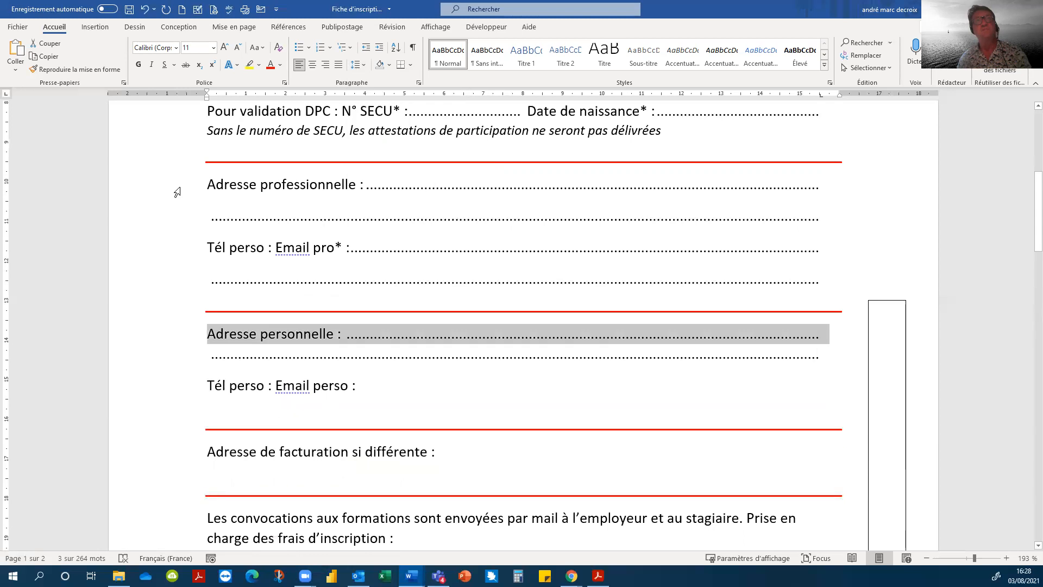
click(177, 191)
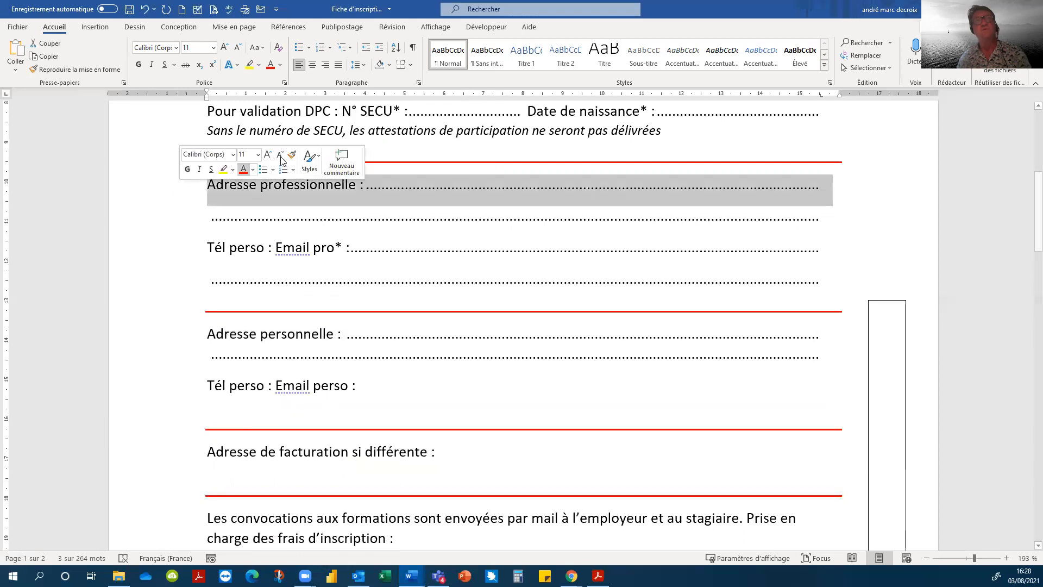
click(364, 66)
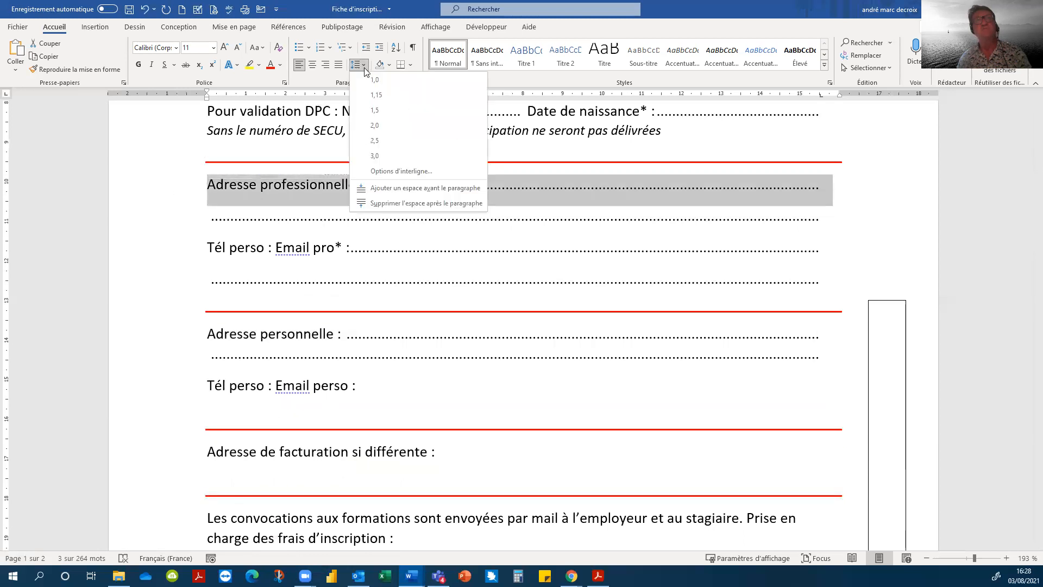
click(354, 204)
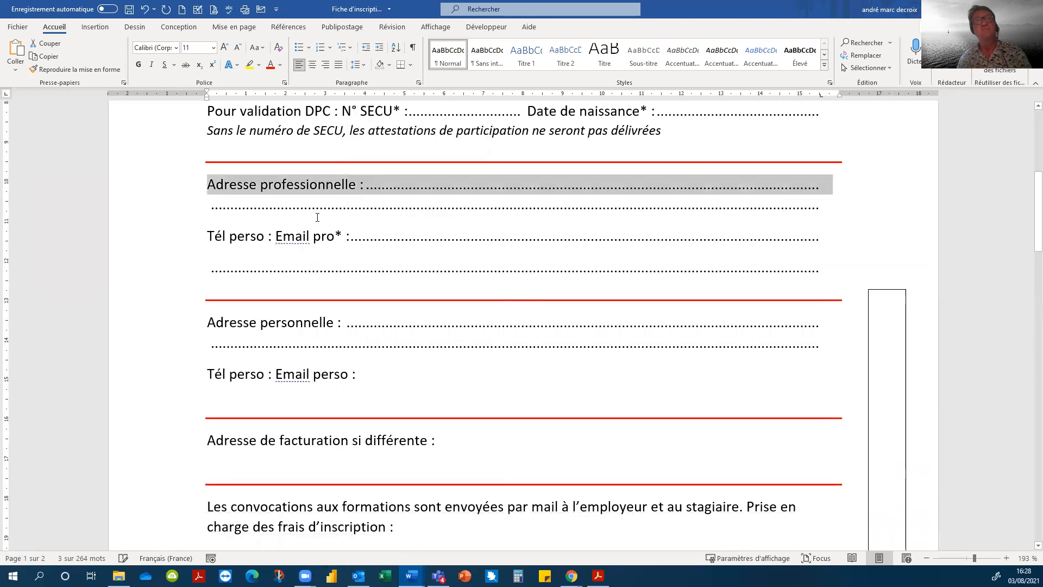
Step: Remove the space after the "Tél perso : Email pro* :" paragraph and after the dotted line below "Adresse personnelle :"
click(191, 239)
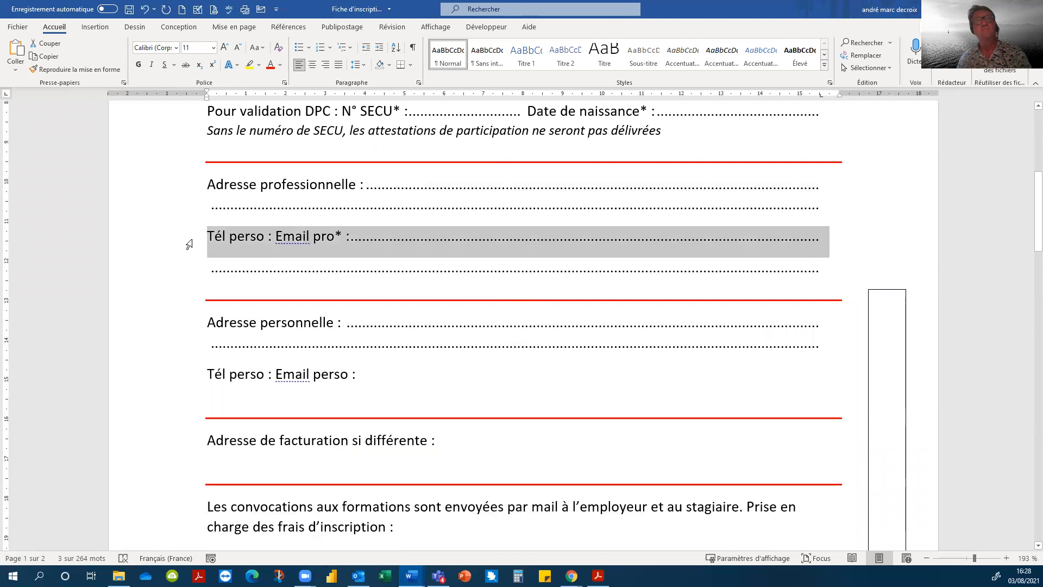
click(359, 64)
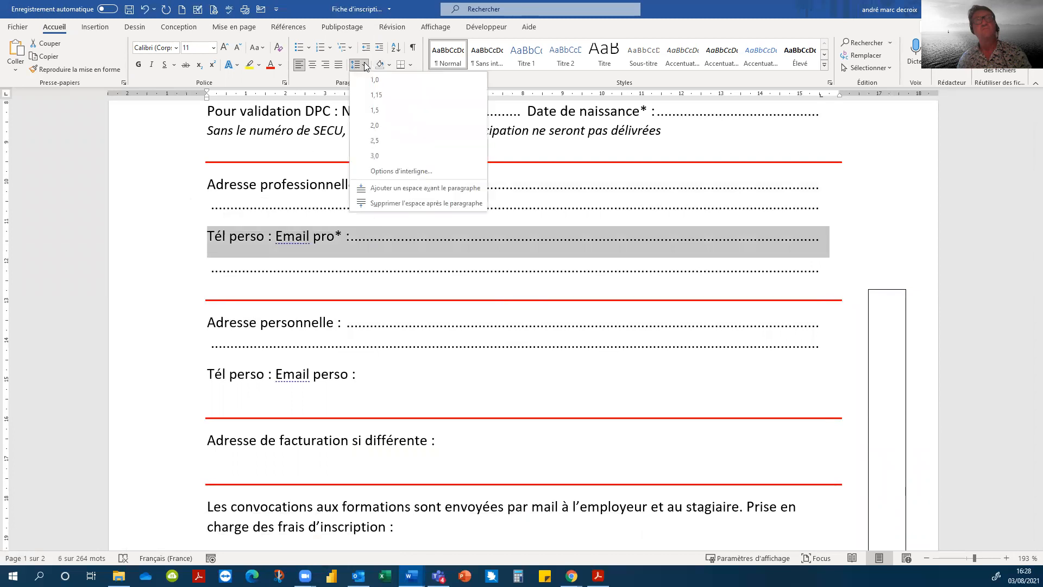
click(361, 204)
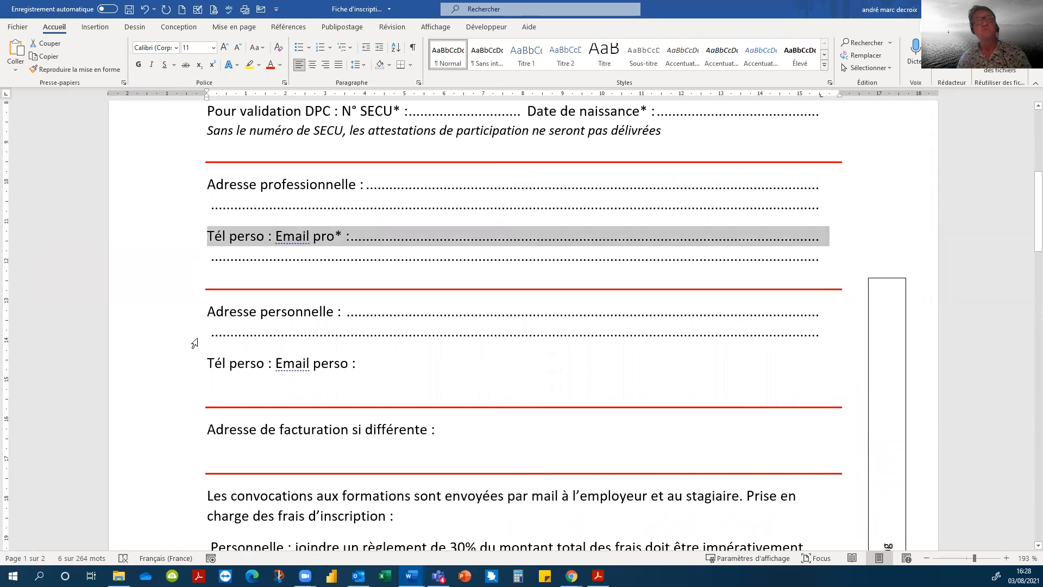
click(195, 336)
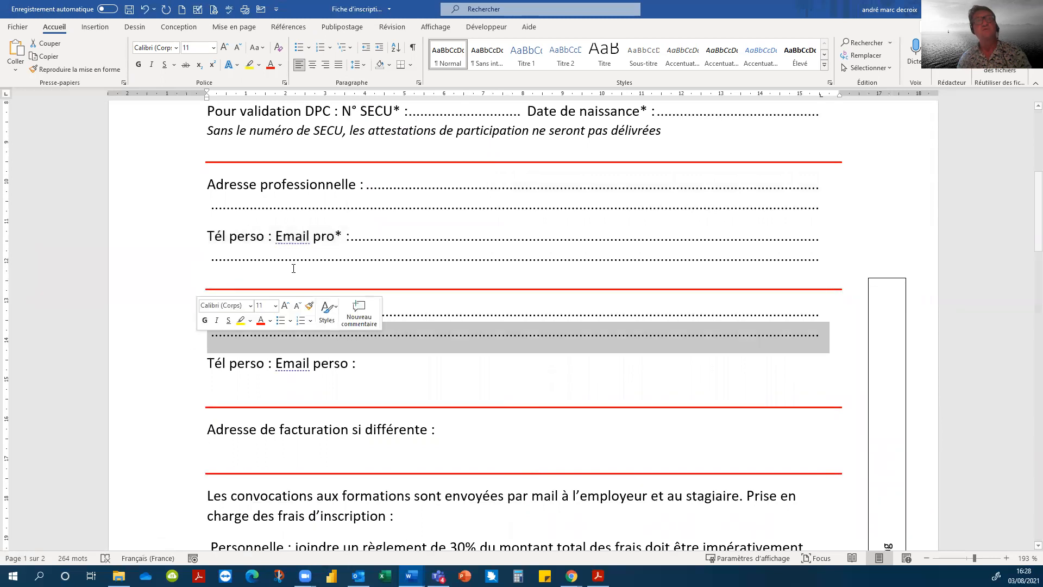
click(362, 68)
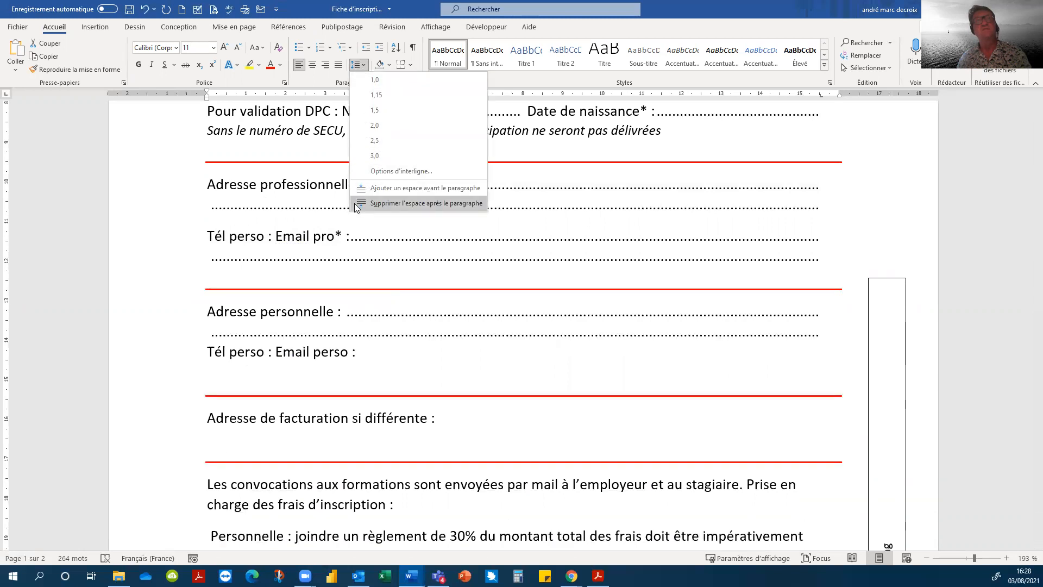
click(418, 203)
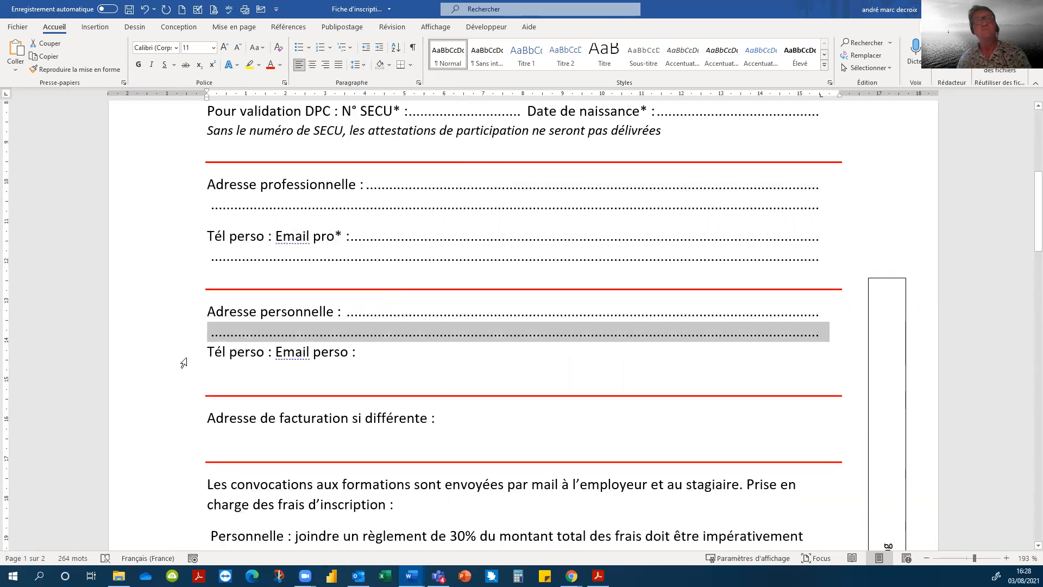
drag(182, 360, 179, 385)
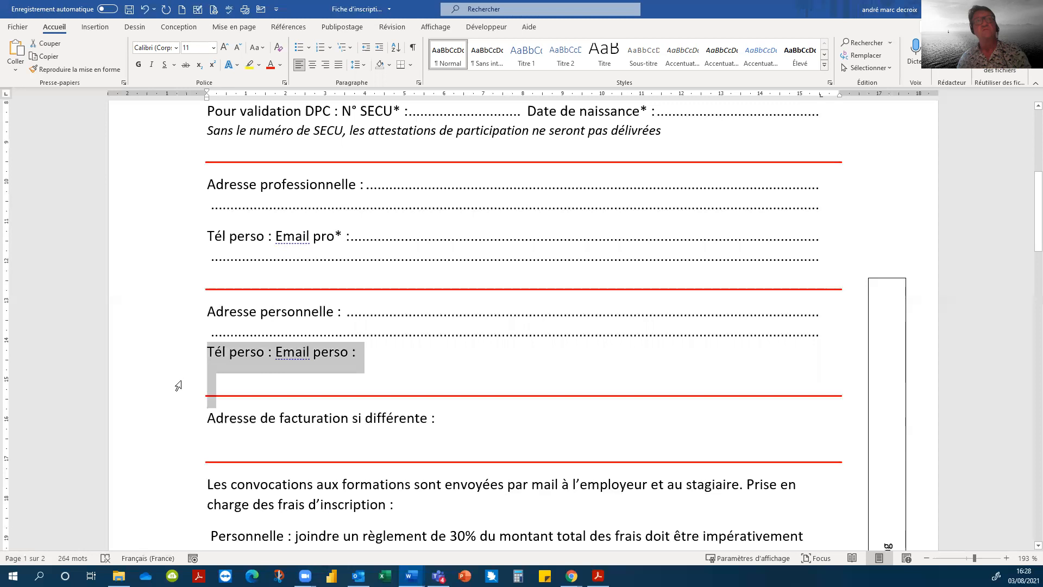
click(360, 352)
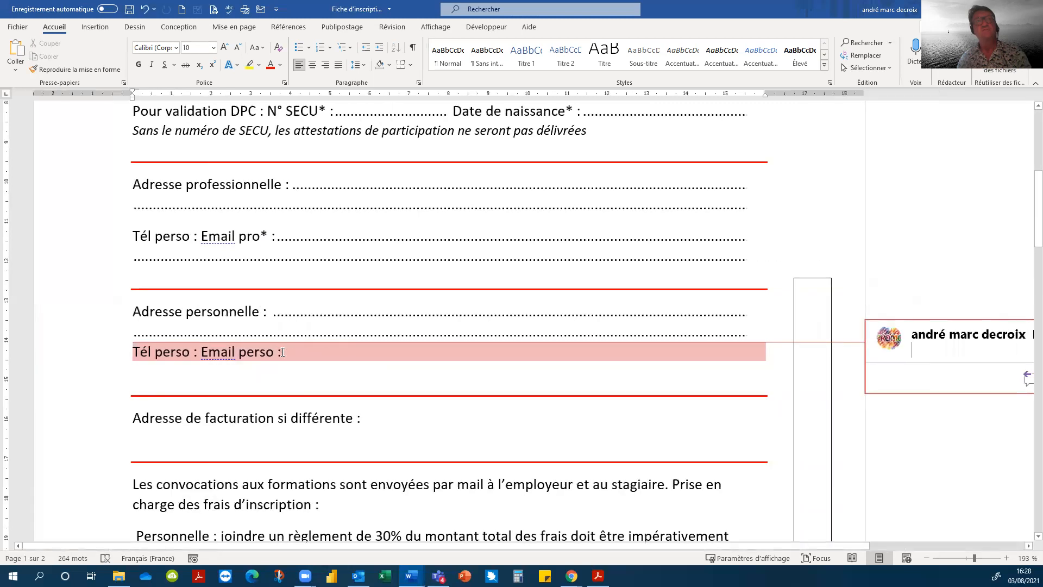
click(282, 352)
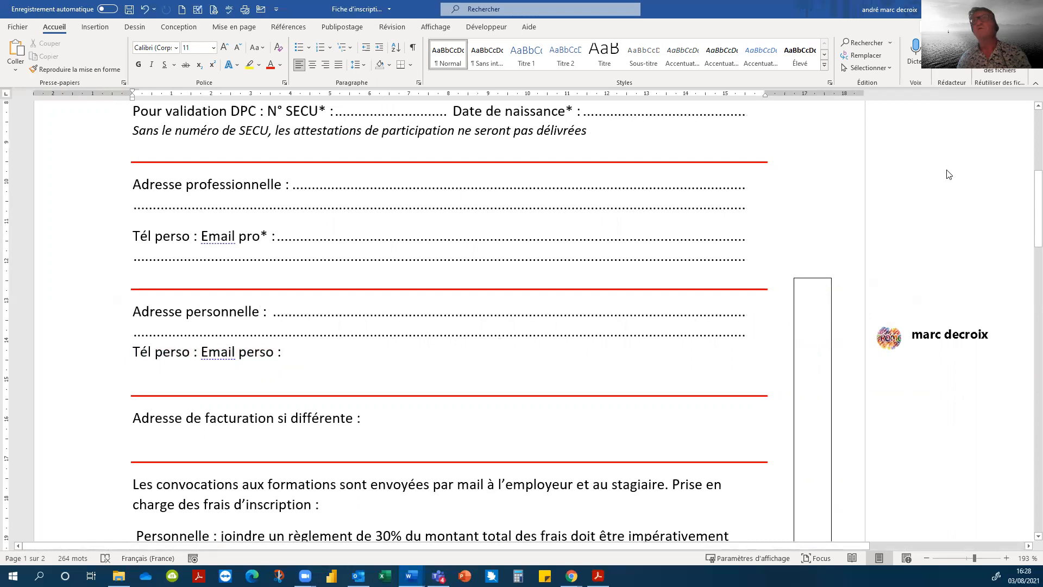
scroll(949, 174, up, 6)
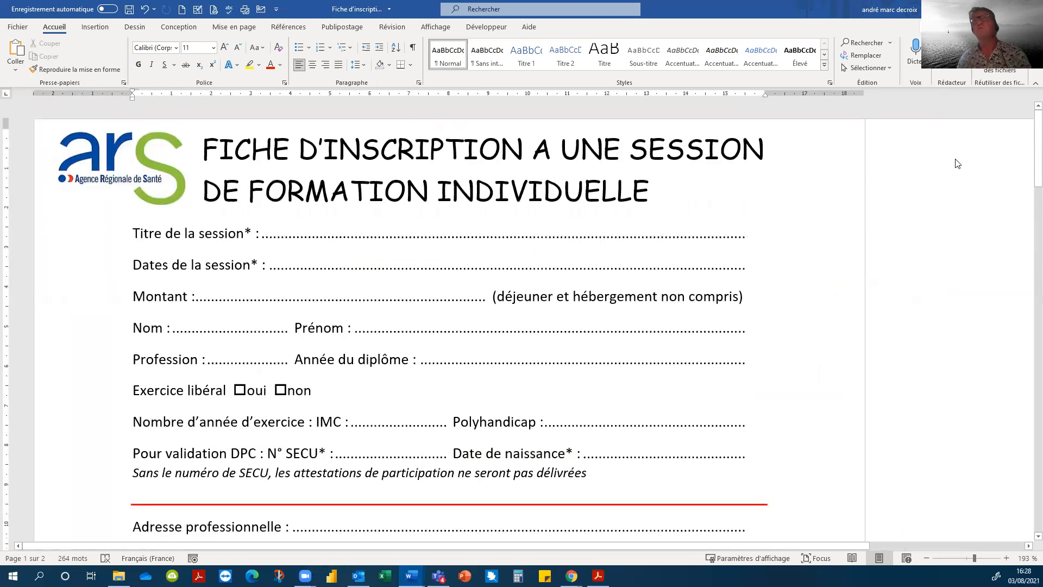
scroll(957, 163, down, 8)
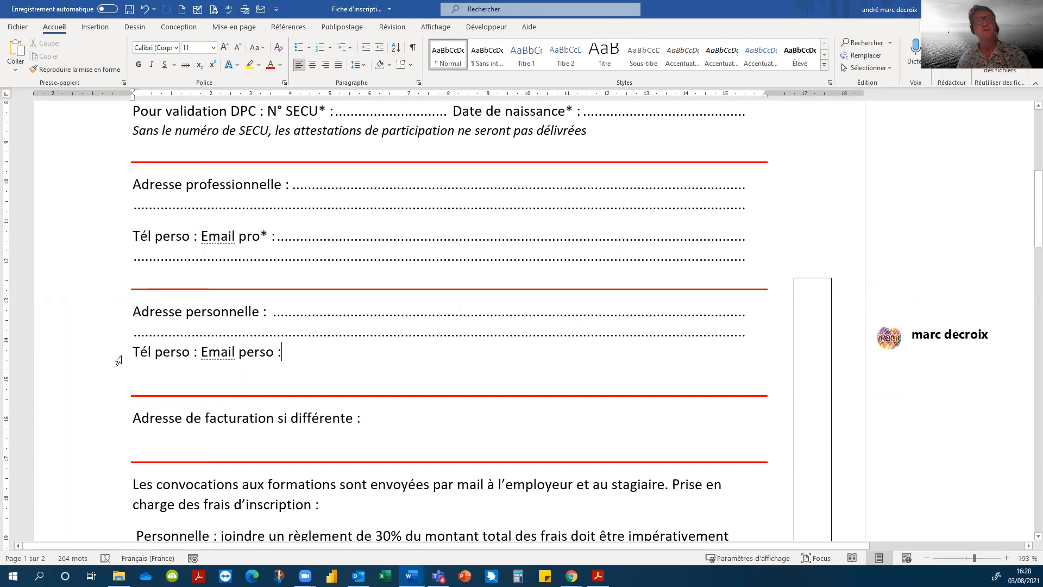
Step: Insert an empty paragraph below the "Tél perso : Email perso :" line, above the red border
click(146, 375)
click(284, 351)
key(Return)
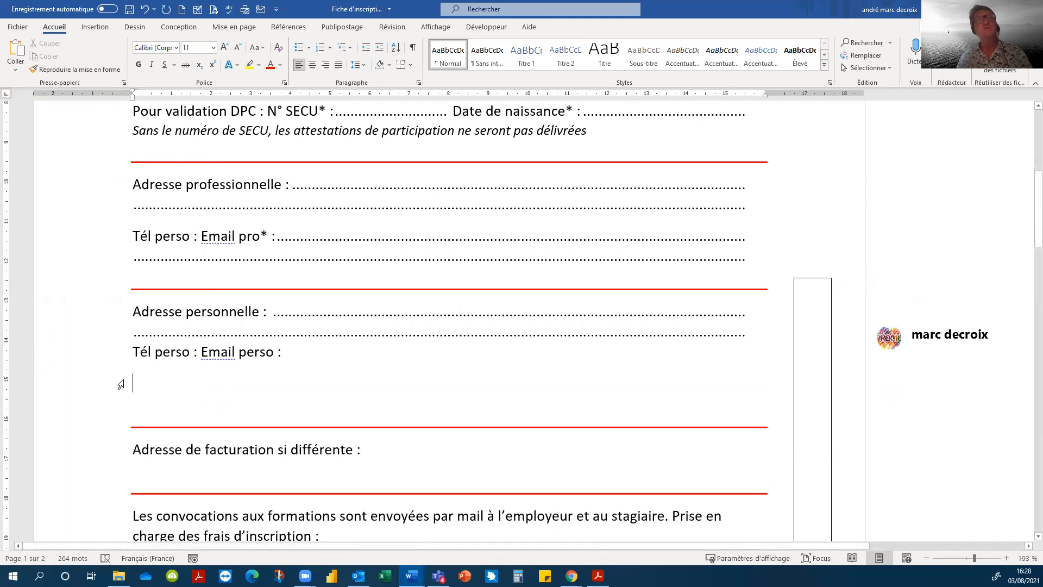
Step: Set a left tab stop at 15,5 cm with dotted leader 2 for "Tél perso : Email perso" and the empty line below it
drag(114, 359, 112, 384)
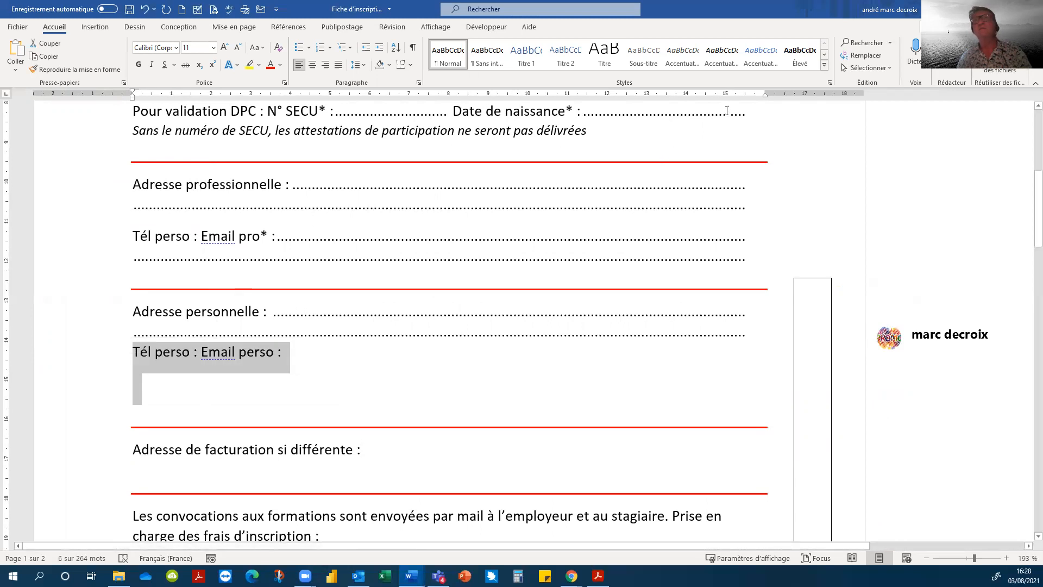
double_click(746, 96)
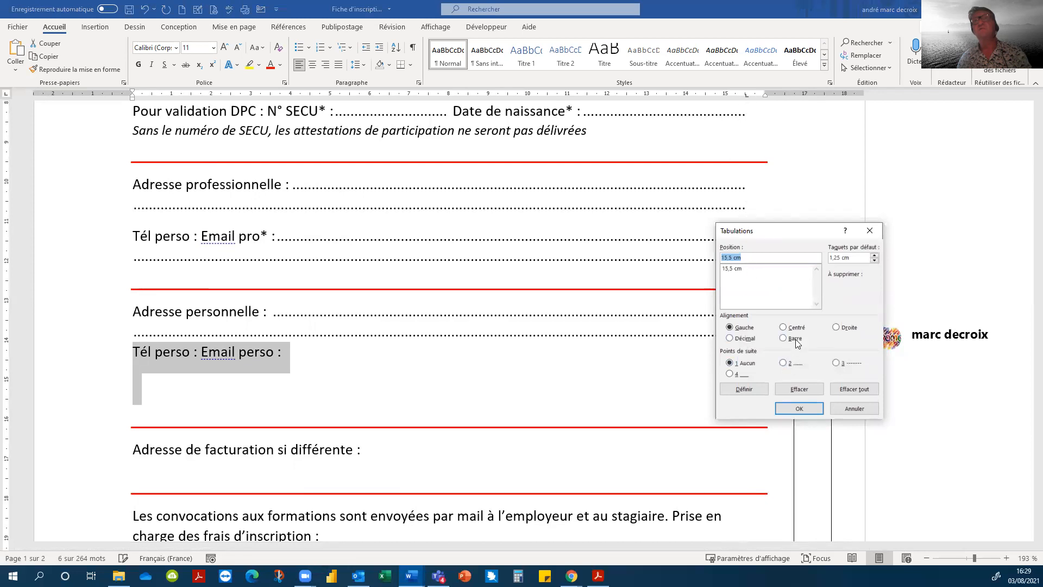
click(783, 363)
click(799, 408)
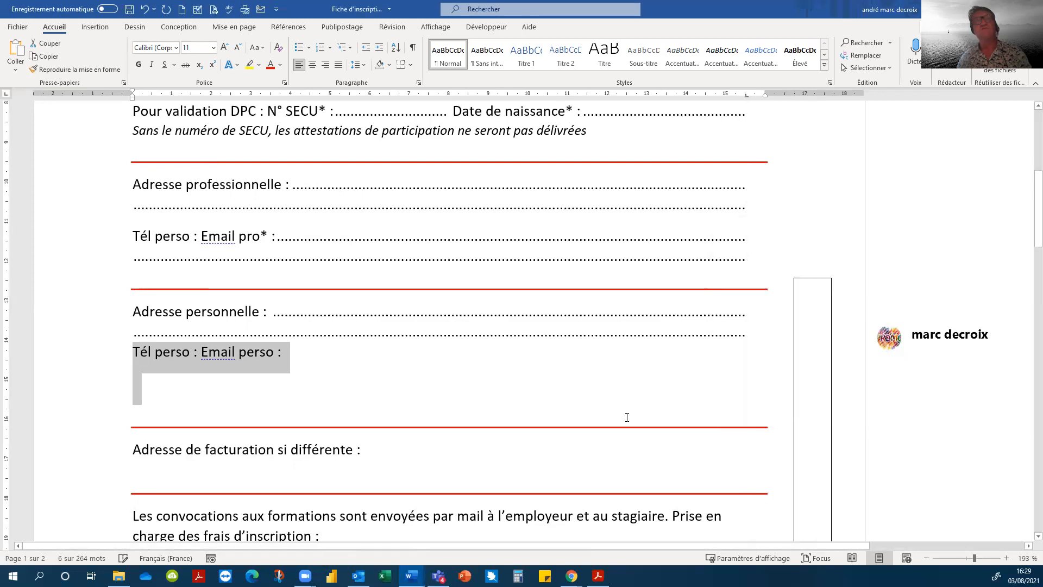
Step: Add dotted fill-in lines after "Tél perso : Email perso :" and on the empty line below it using the tab stop
click(283, 353)
key(Tab)
click(167, 385)
key(Tab)
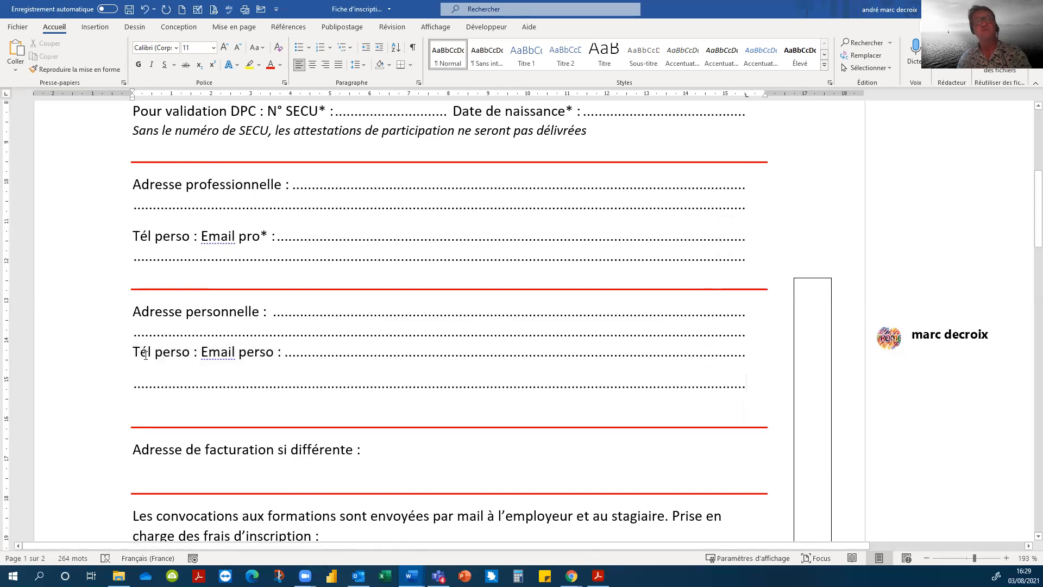
Step: Remove the space after the "Tél perso : Email perso :" paragraph and after the dotted line below it
click(103, 358)
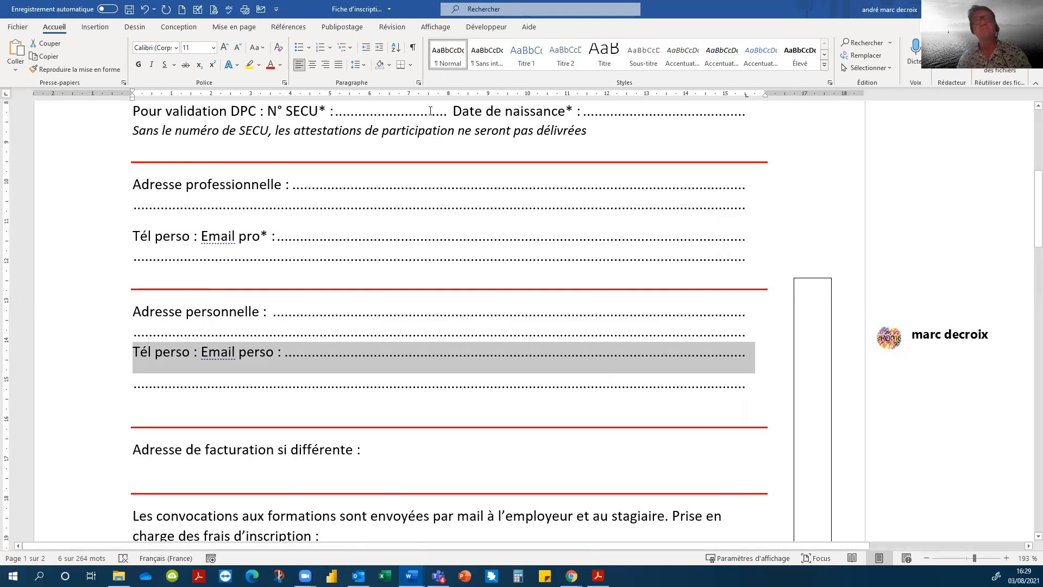
click(364, 67)
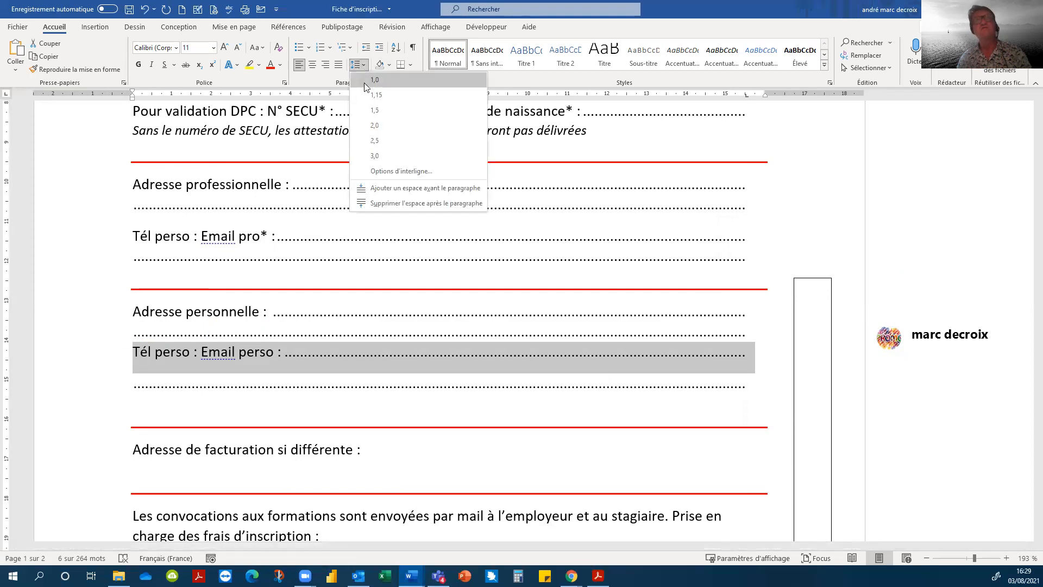
click(388, 203)
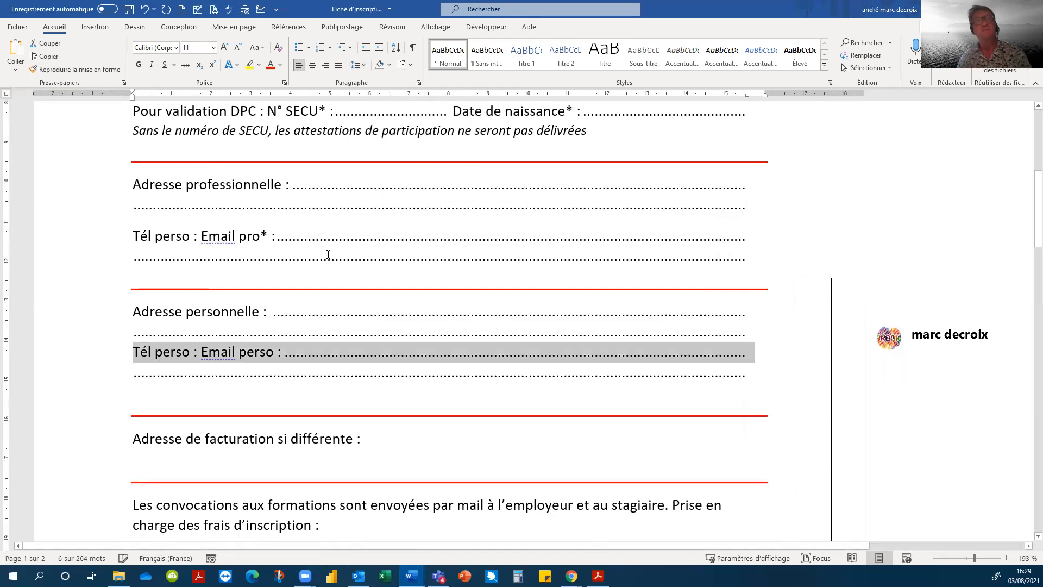
click(90, 376)
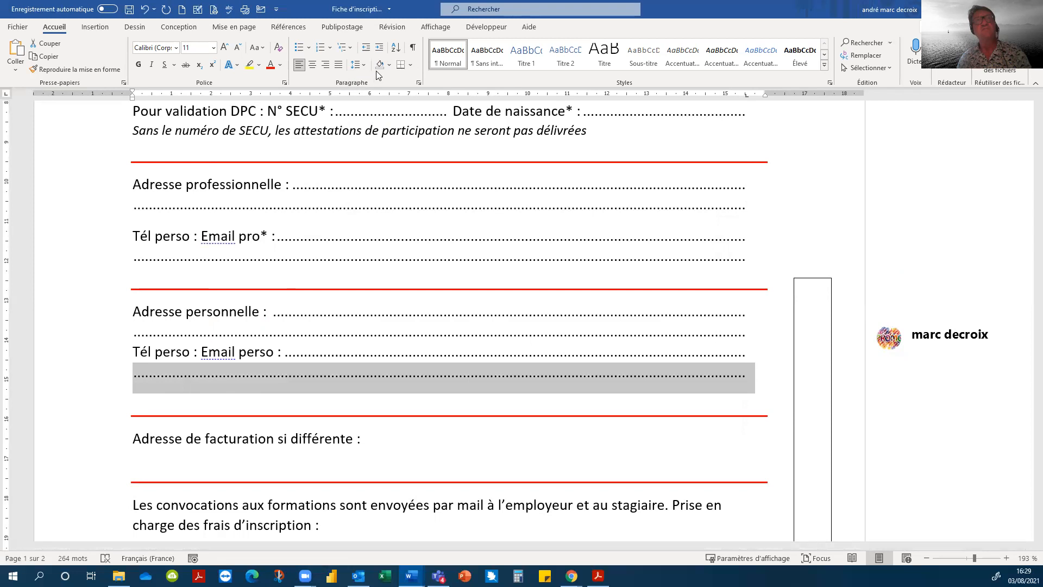
click(358, 65)
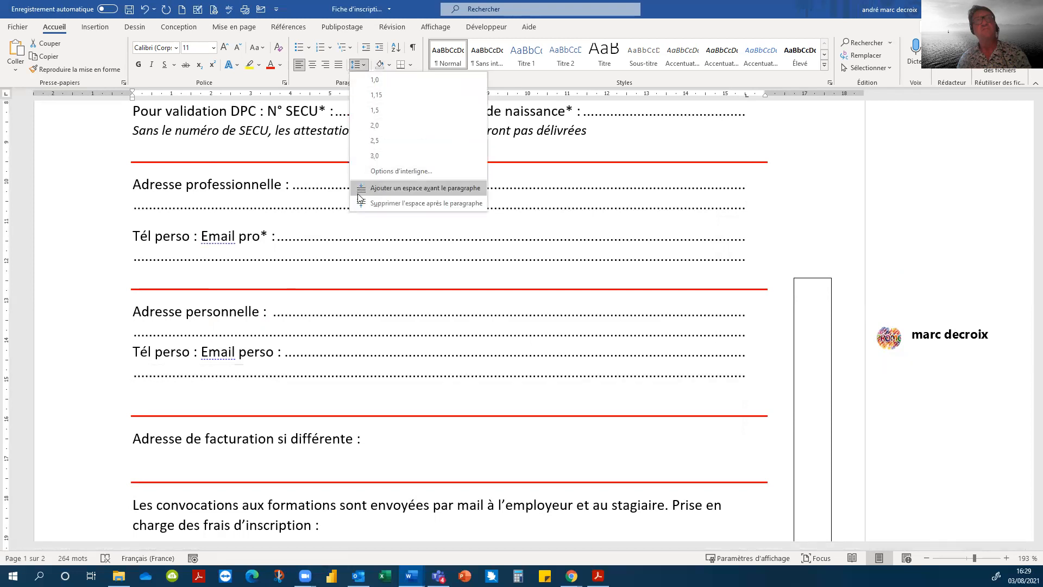
click(388, 204)
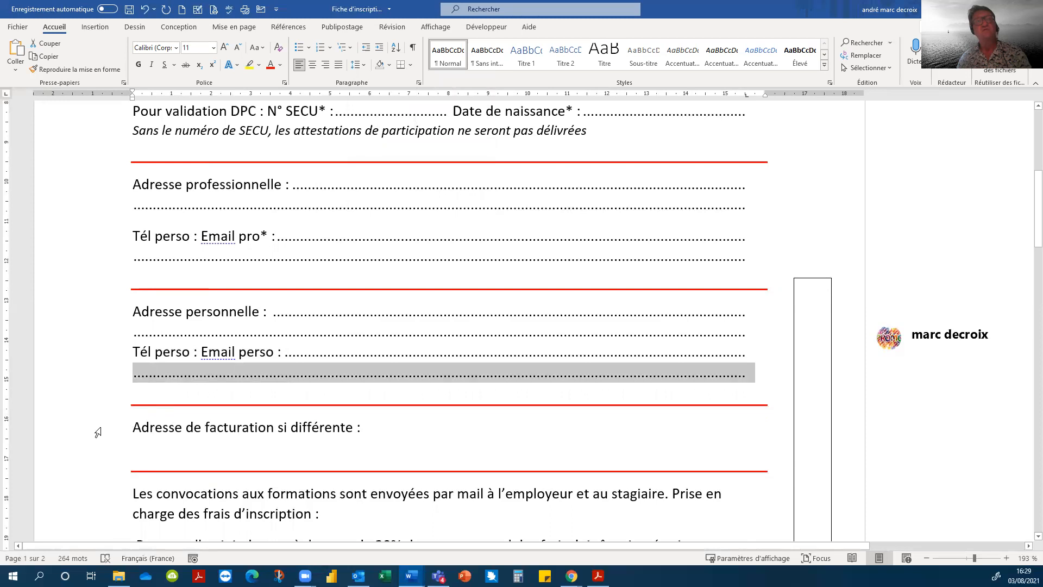
Step: Set a left tab stop at 15,5 cm with dotted leader 2 for "Adresse de facturation si différente :" and the empty line below it
drag(99, 433, 102, 457)
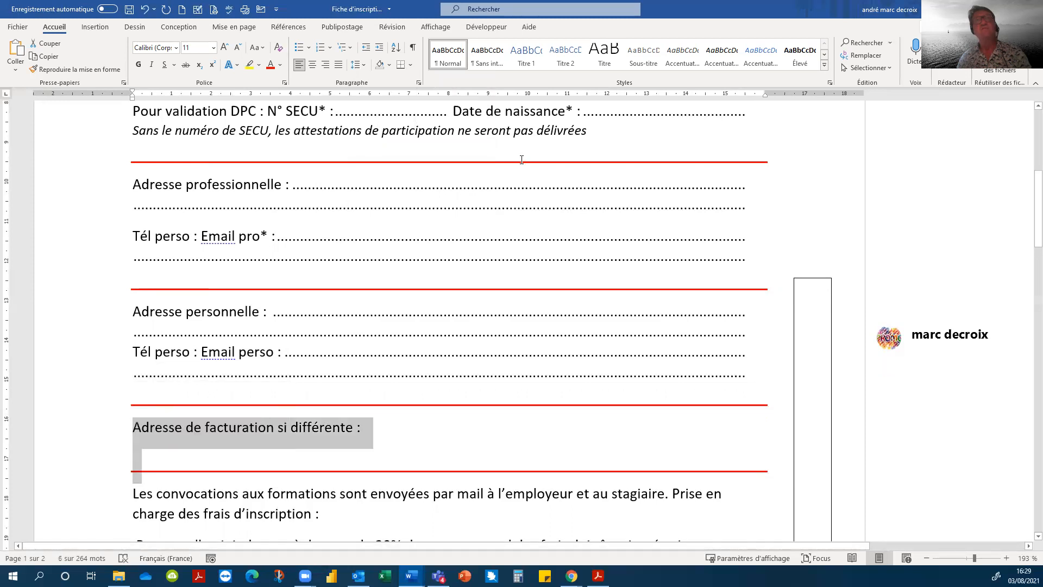
drag(745, 96, 744, 96)
double_click(745, 96)
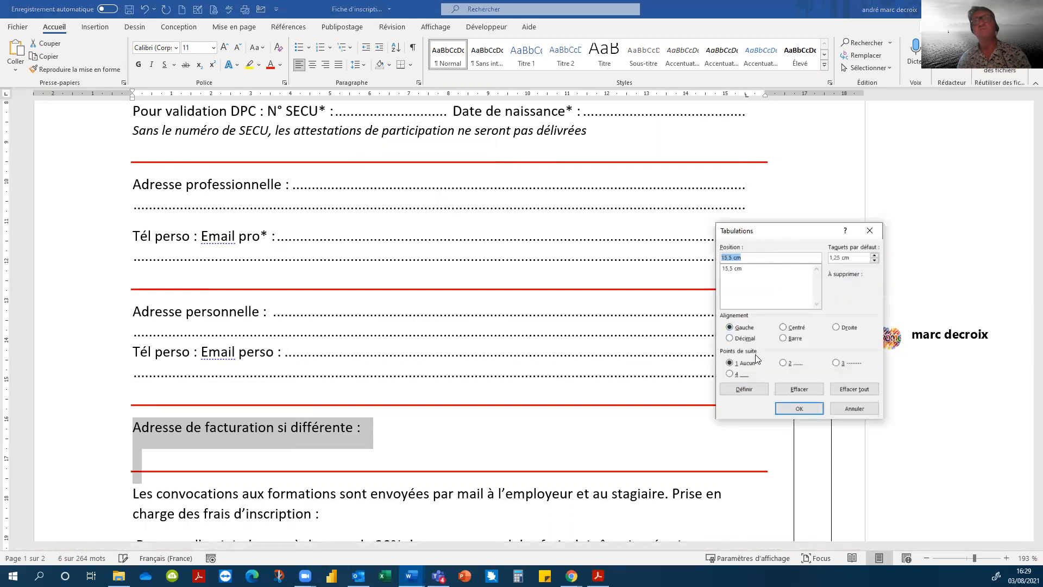
click(784, 362)
click(800, 406)
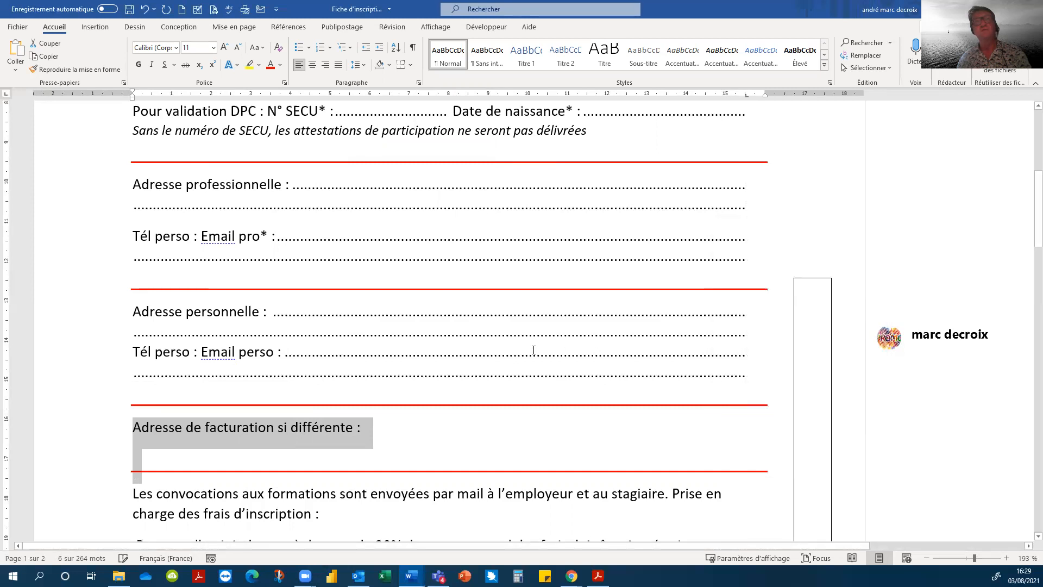
Step: Add dotted fill-in lines after "Adresse de facturation si différente :" and on the empty line below it using the tab stop
click(375, 427)
key(Tab)
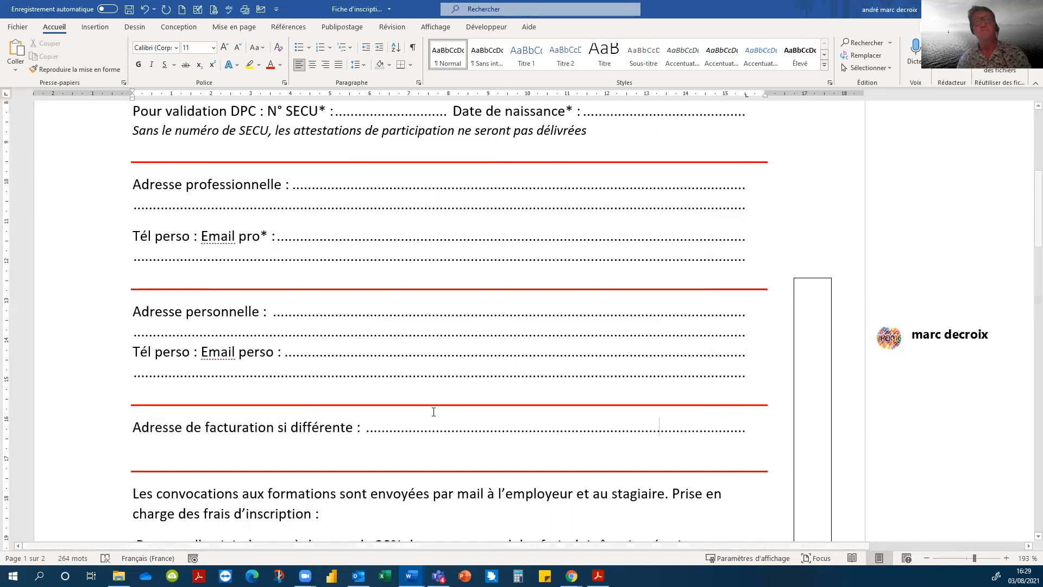
click(138, 448)
key(Tab)
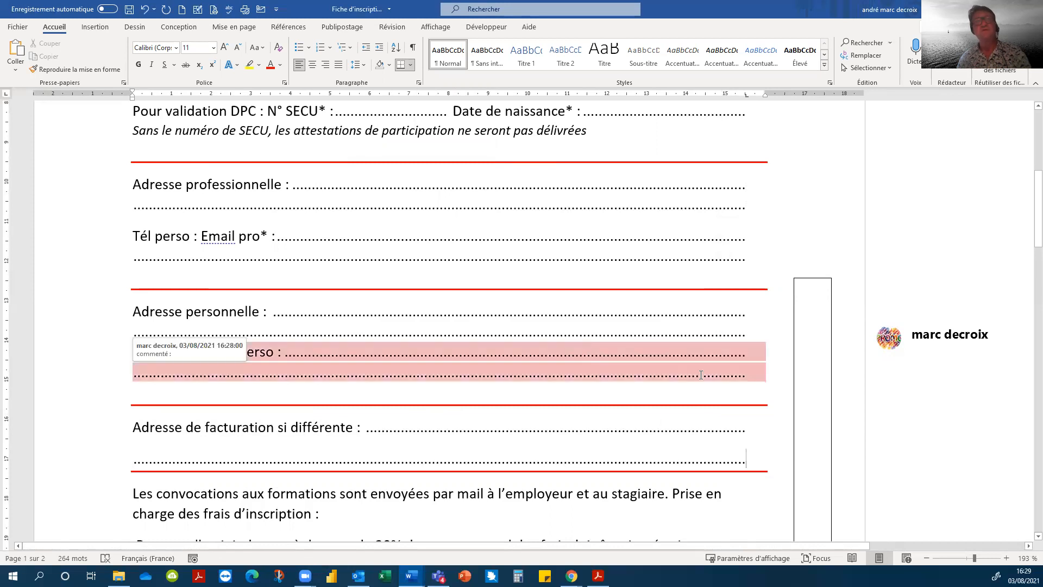
Step: Check the PDF form and insert a ☐ checkbox symbol before "Personnelle :" and before "Par l'employeur :"
scroll(733, 364, down, 5)
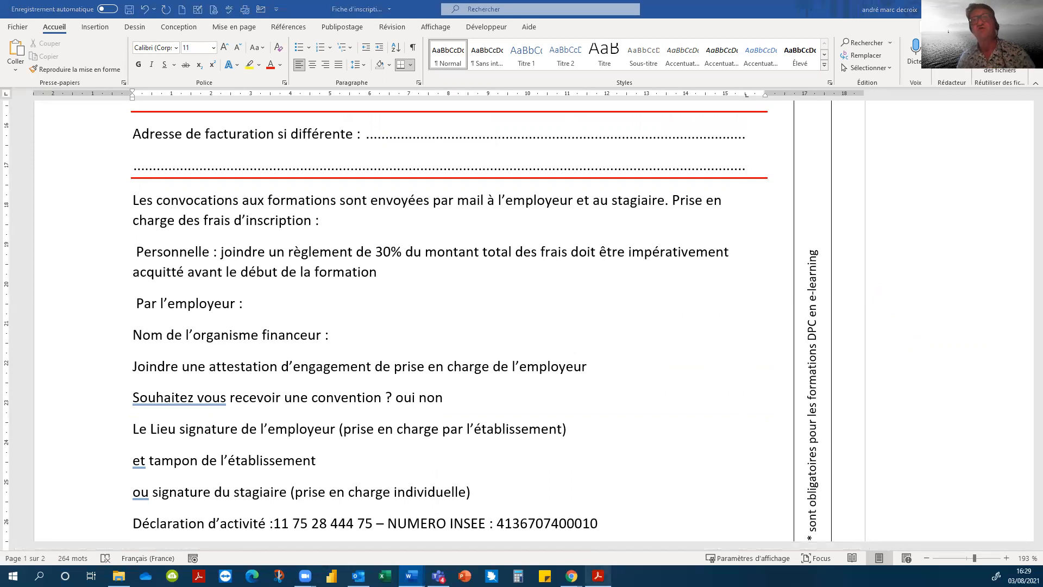
click(599, 576)
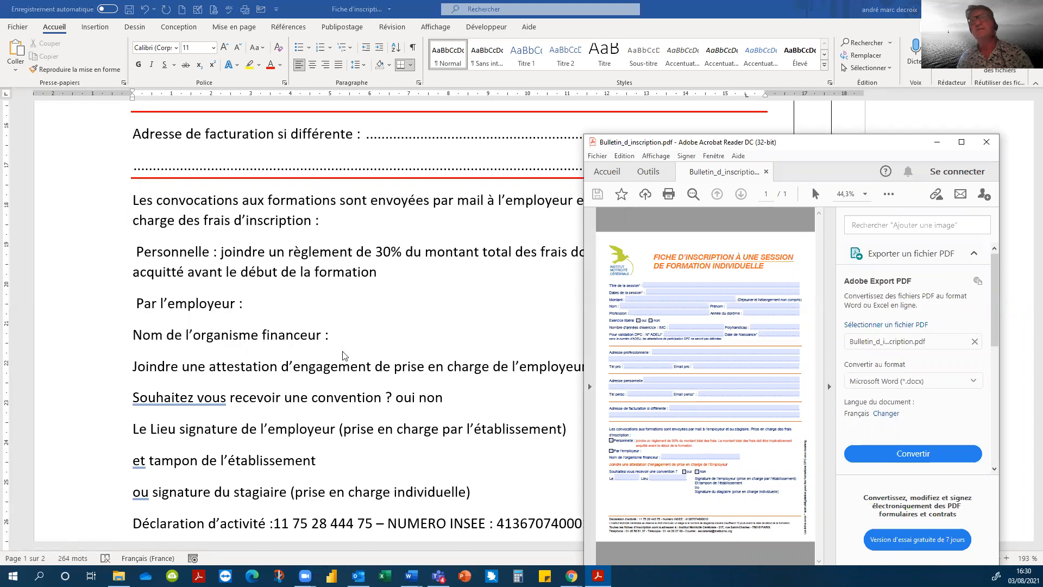
click(136, 253)
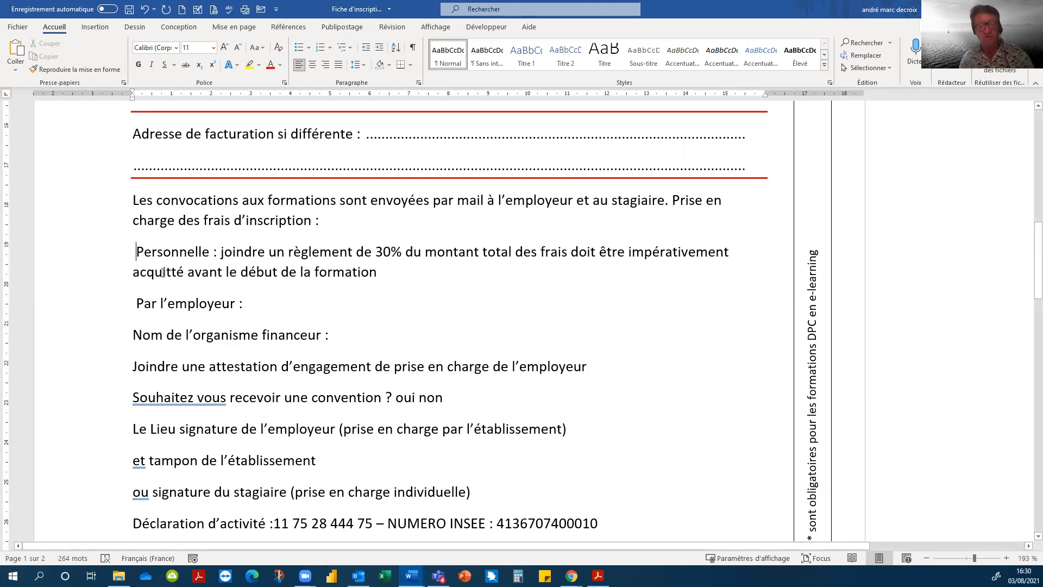
text(☐)
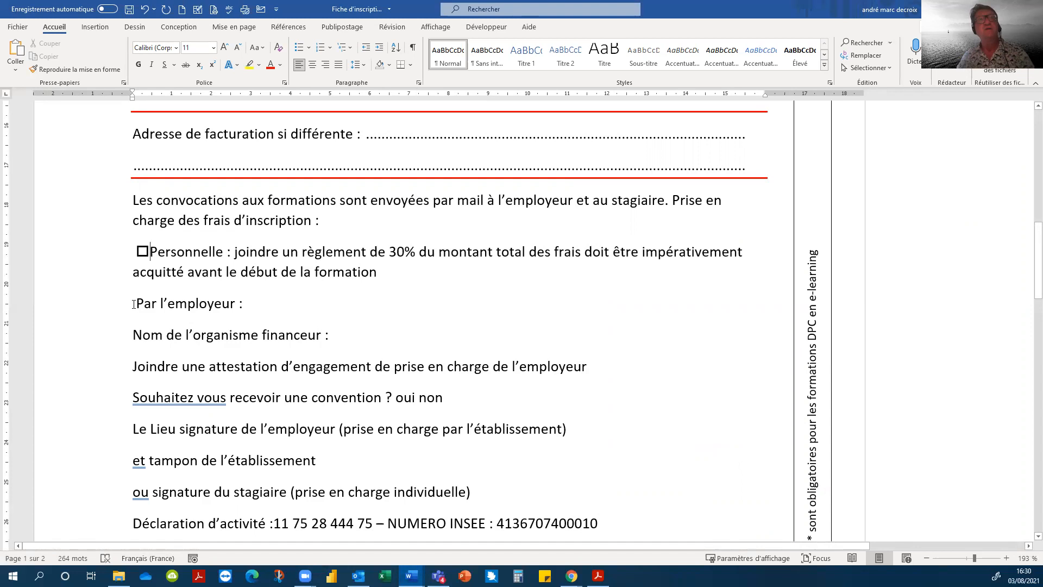
click(136, 304)
text(☐)
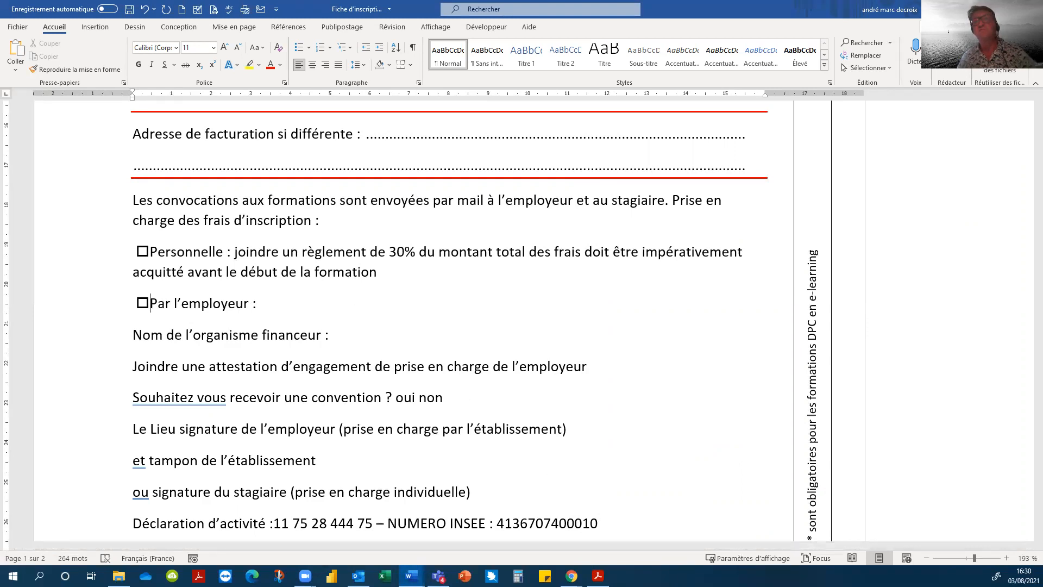
Step: Format the text from "joindre un règlement de 30%" to "début de la formation" in 10 pt red, following the PDF form
click(598, 575)
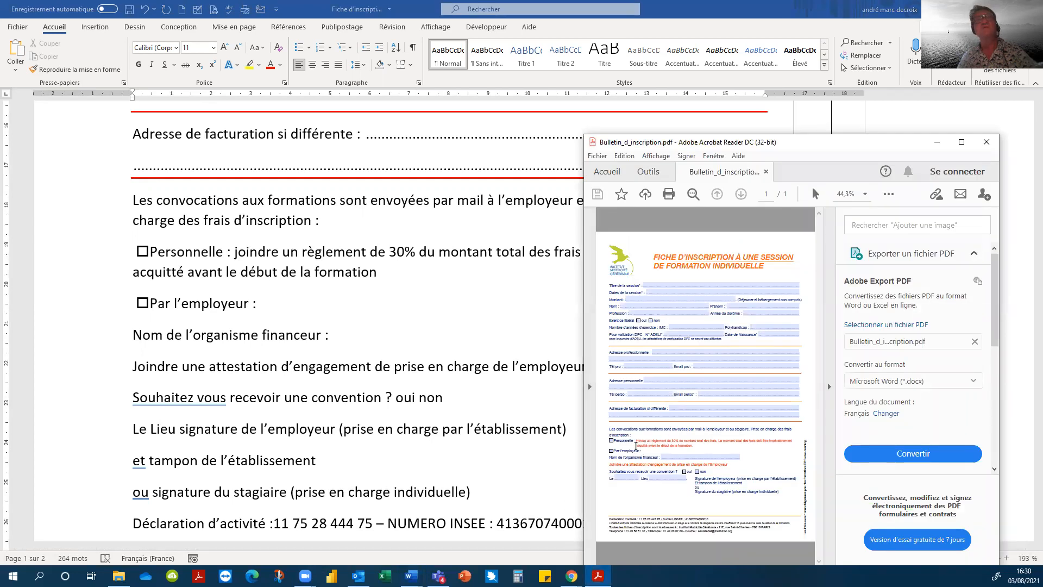
click(235, 252)
click(235, 252)
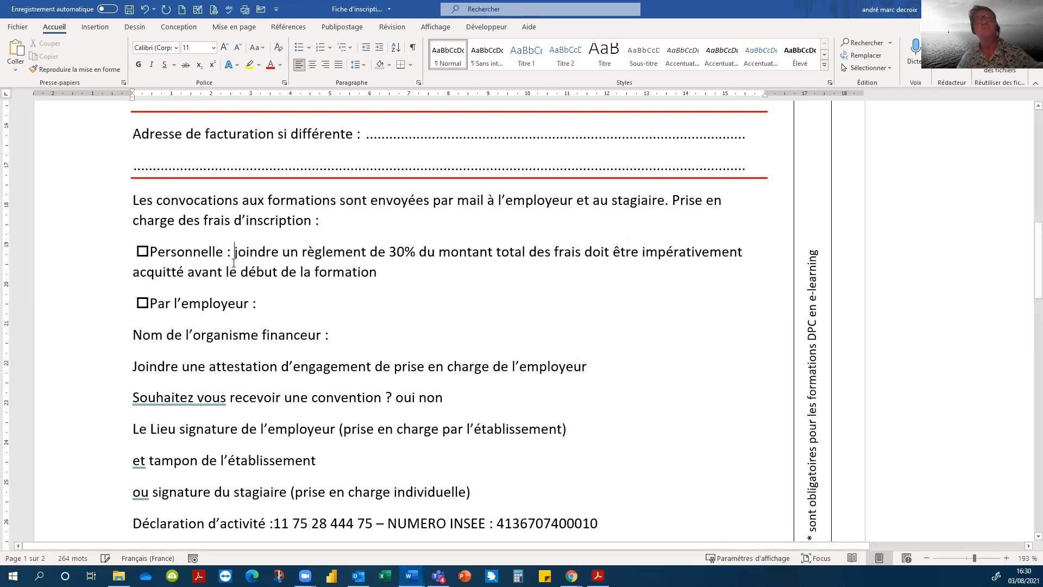
click(132, 273)
mouse_move(132, 98)
mouse_down()
mouse_move(172, 100)
mouse_move(132, 99)
mouse_up()
drag(234, 251, 377, 272)
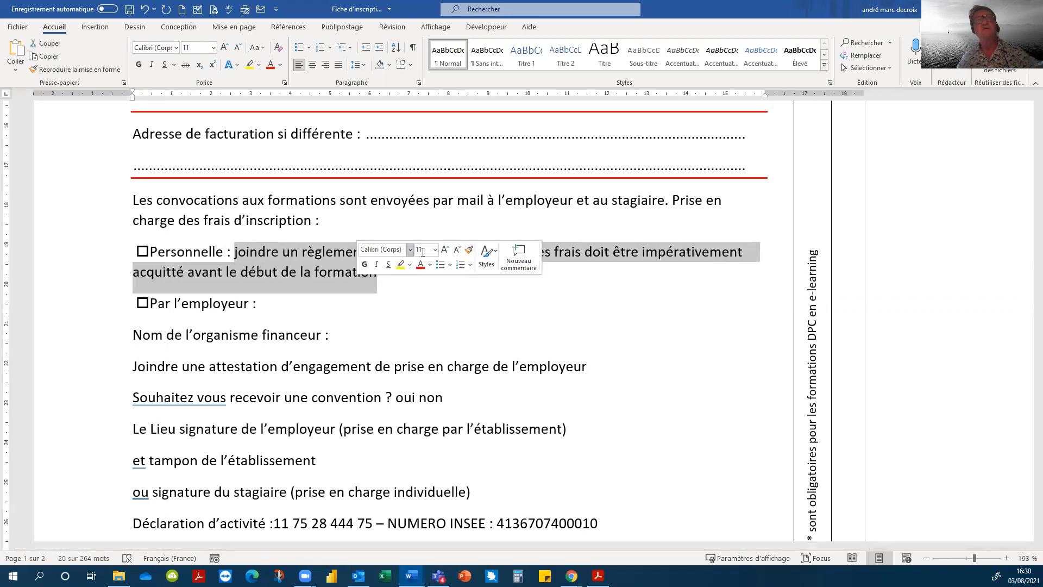
click(435, 251)
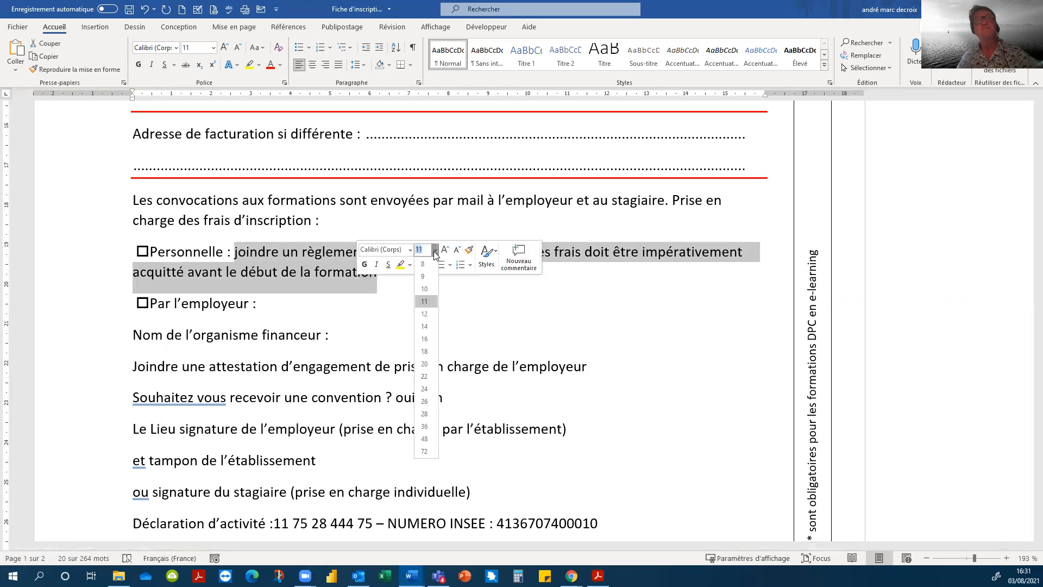
click(424, 289)
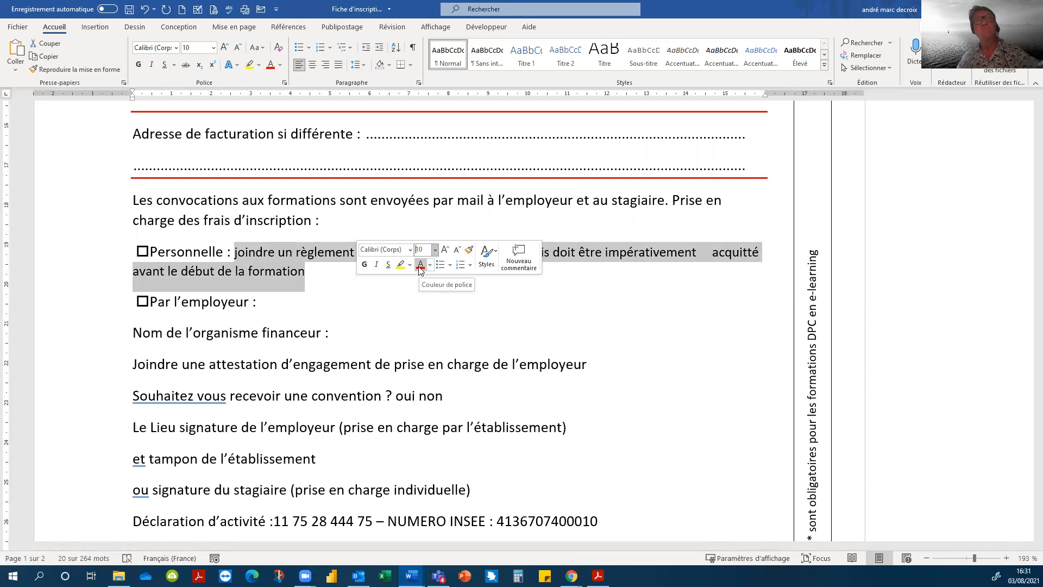
click(421, 267)
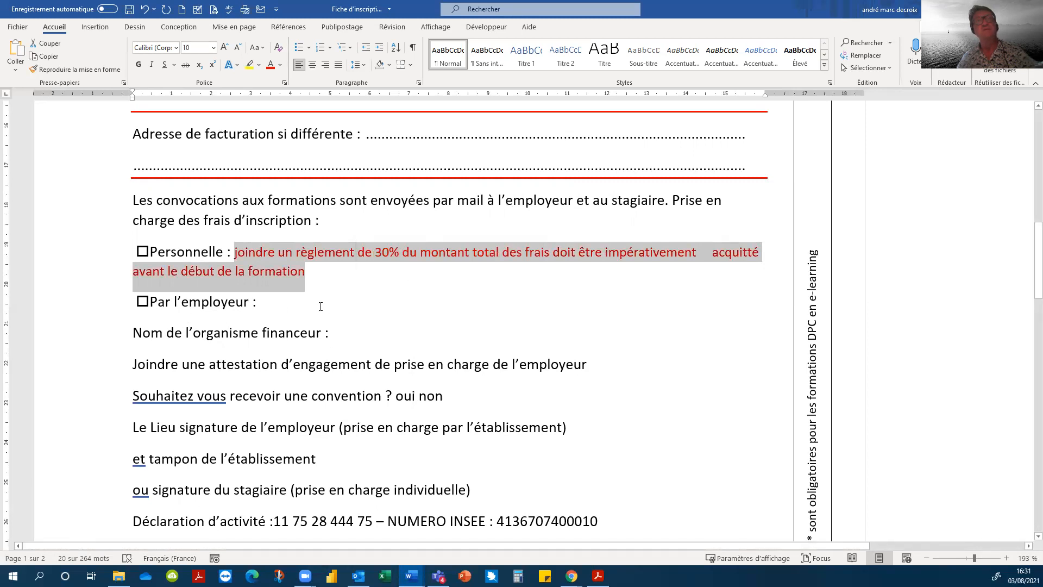
click(357, 301)
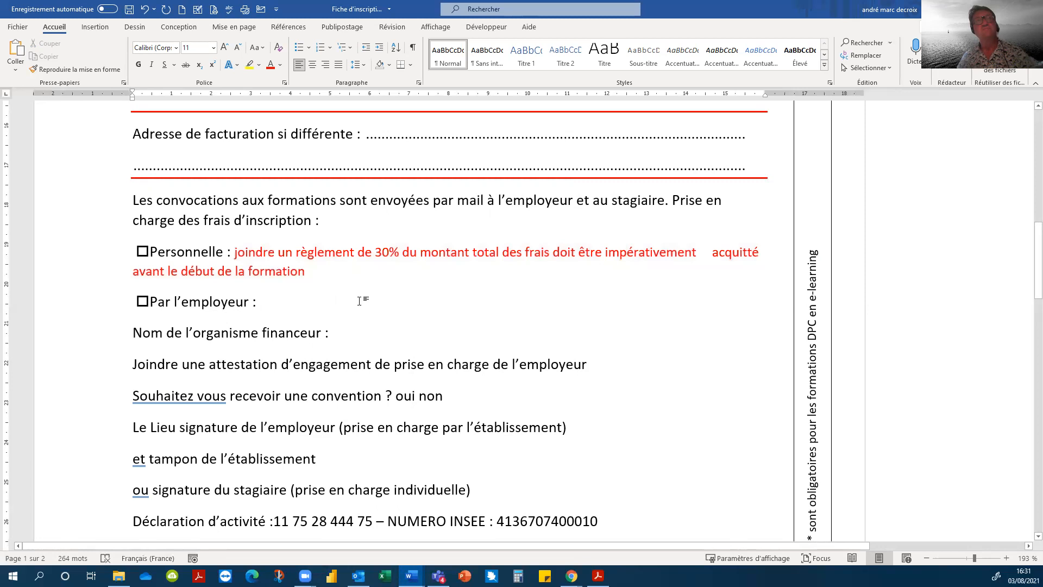
Step: Add a dotted fill-in line after "Nom de l'organisme financeur :" with a left tab stop at 15,5 cm and leader 2
mouse_move(598, 575)
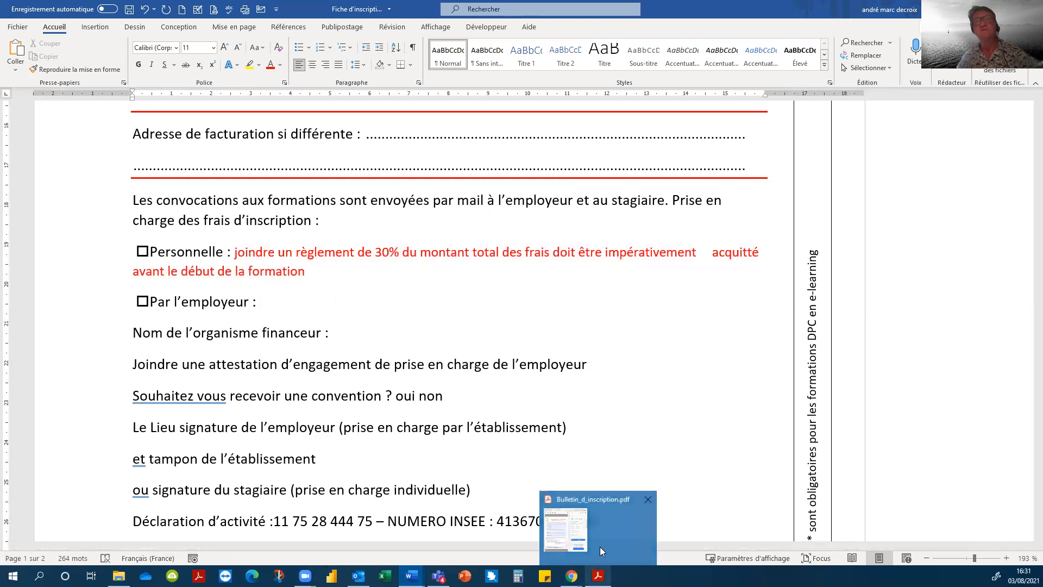
click(551, 521)
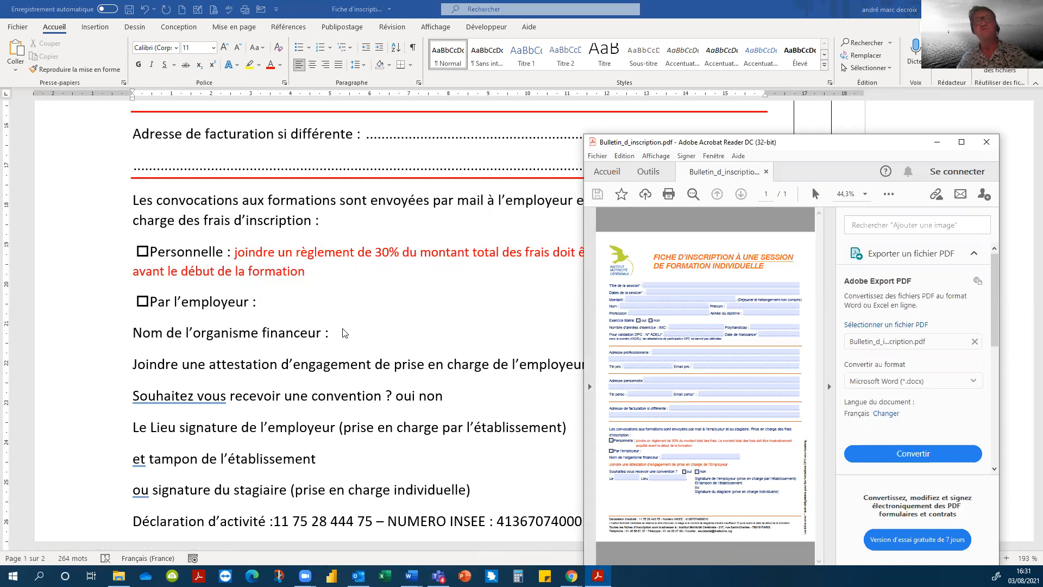
click(598, 575)
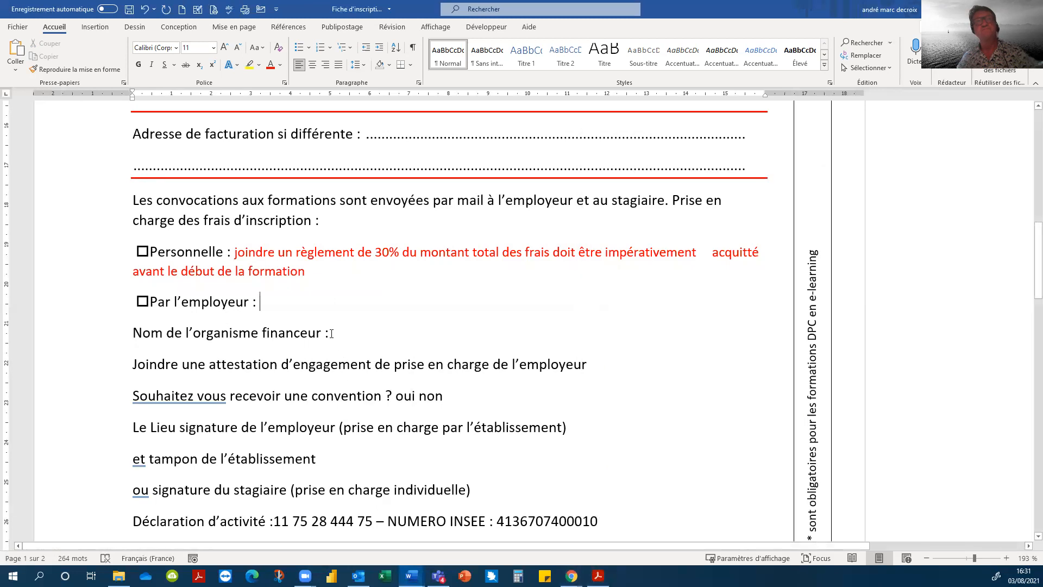
click(88, 337)
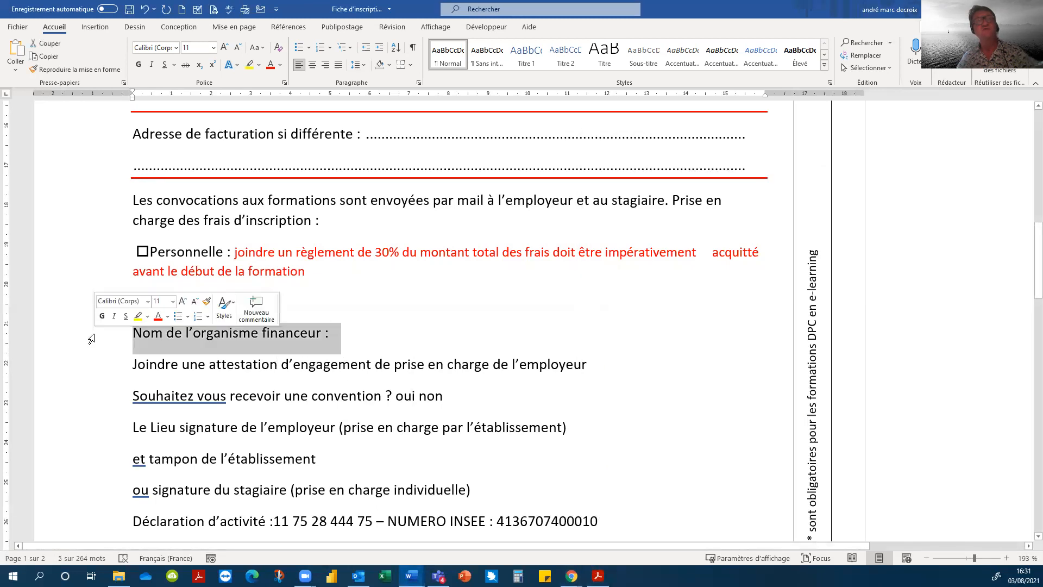
double_click(747, 95)
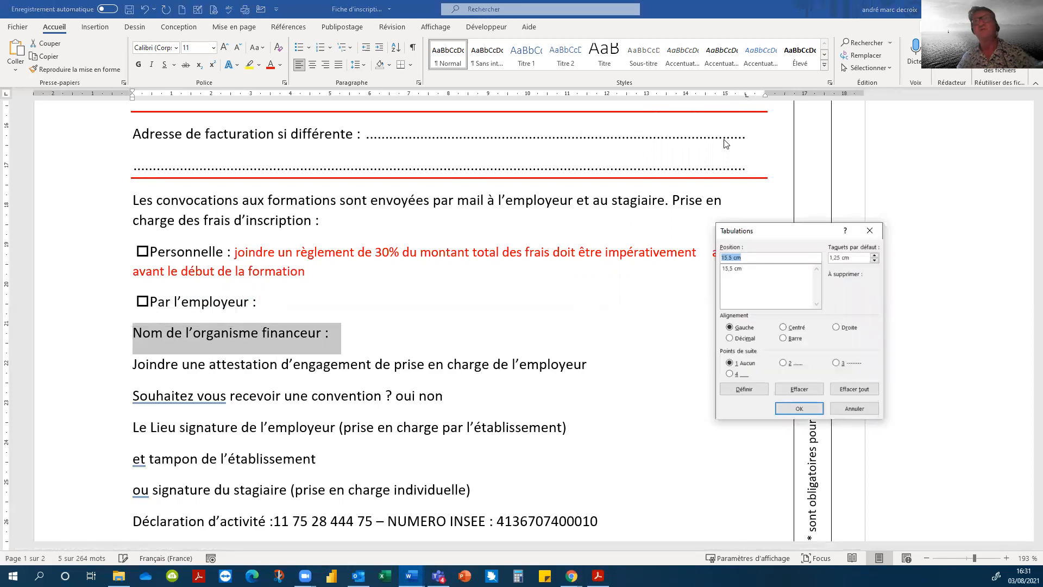
click(783, 362)
click(799, 408)
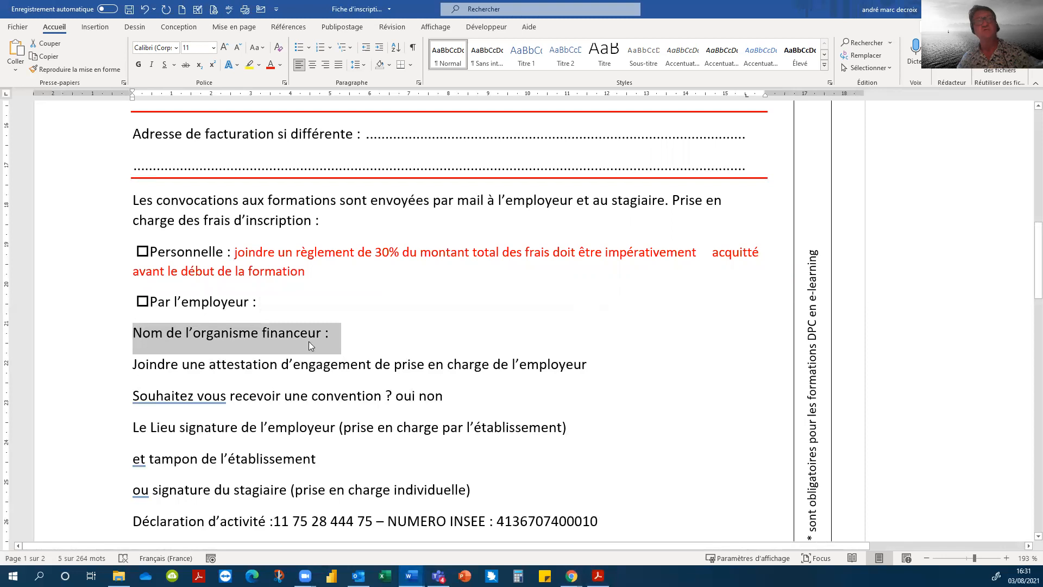
click(328, 332)
key(Tab)
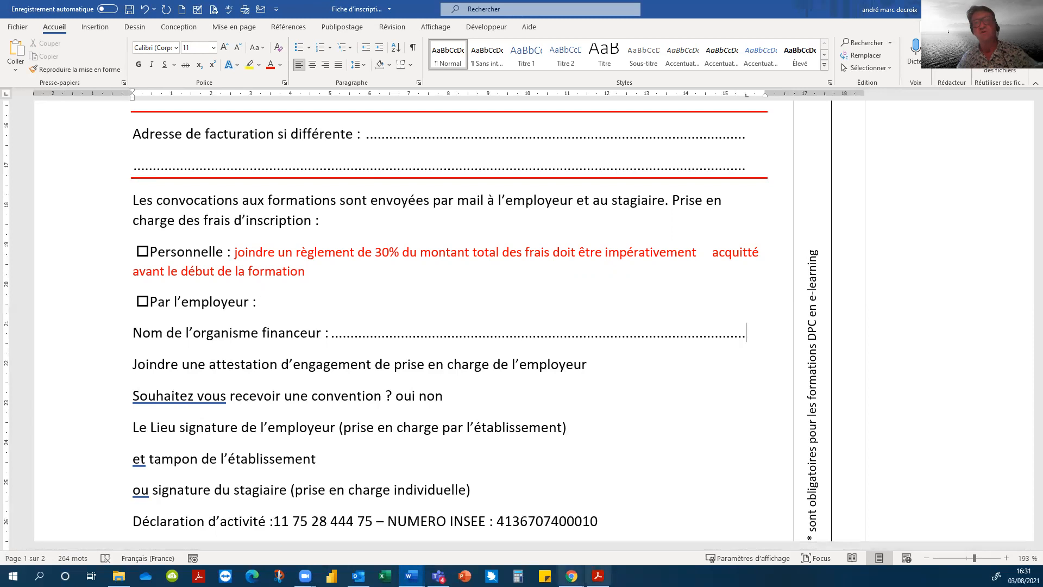
Step: Compare with the PDF form and remove the space after the "Nom de l'organisme financeur :" paragraph
mouse_move(598, 576)
click(597, 530)
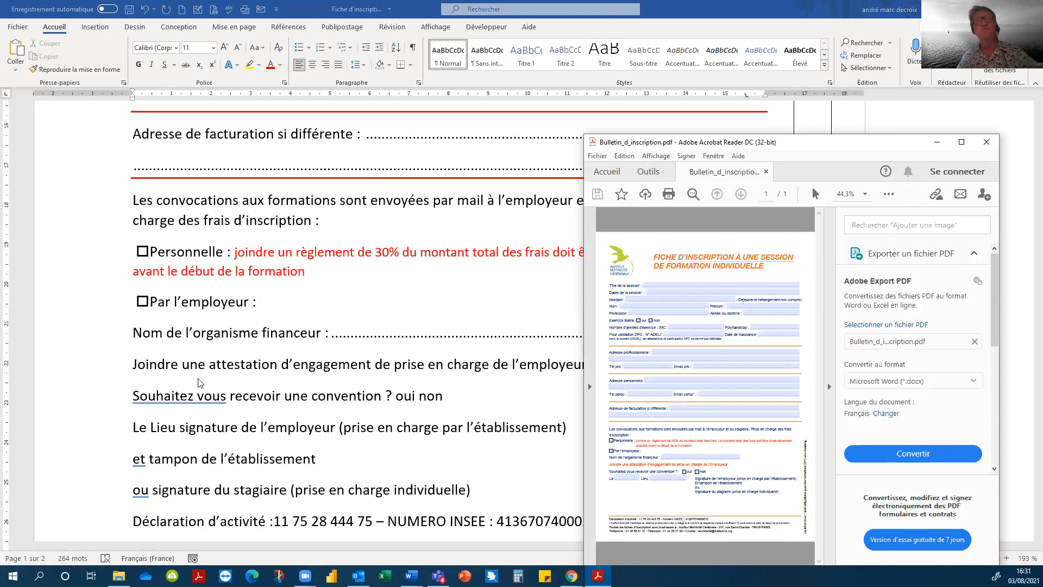
click(106, 340)
click(105, 338)
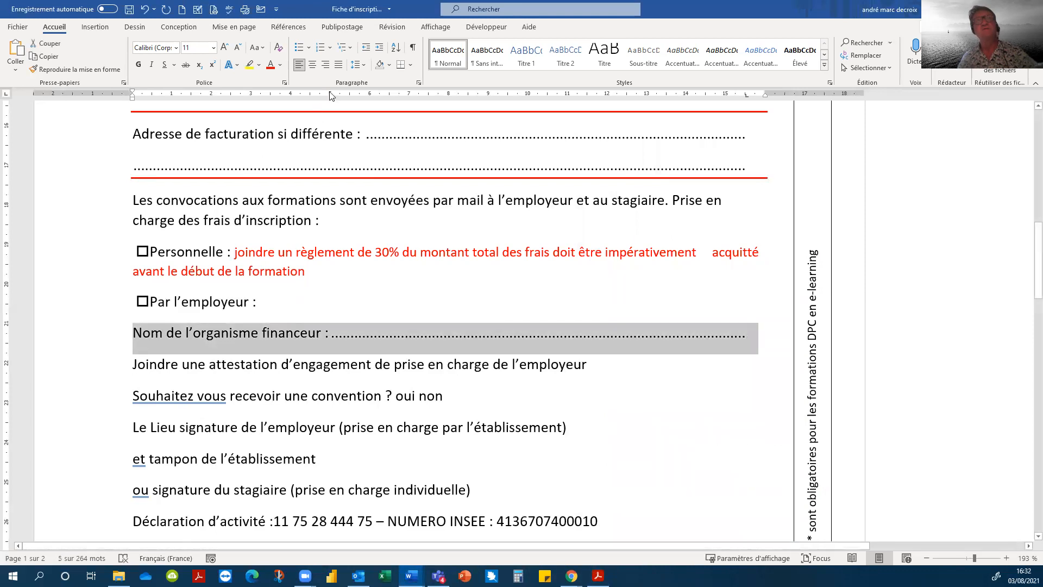
click(363, 66)
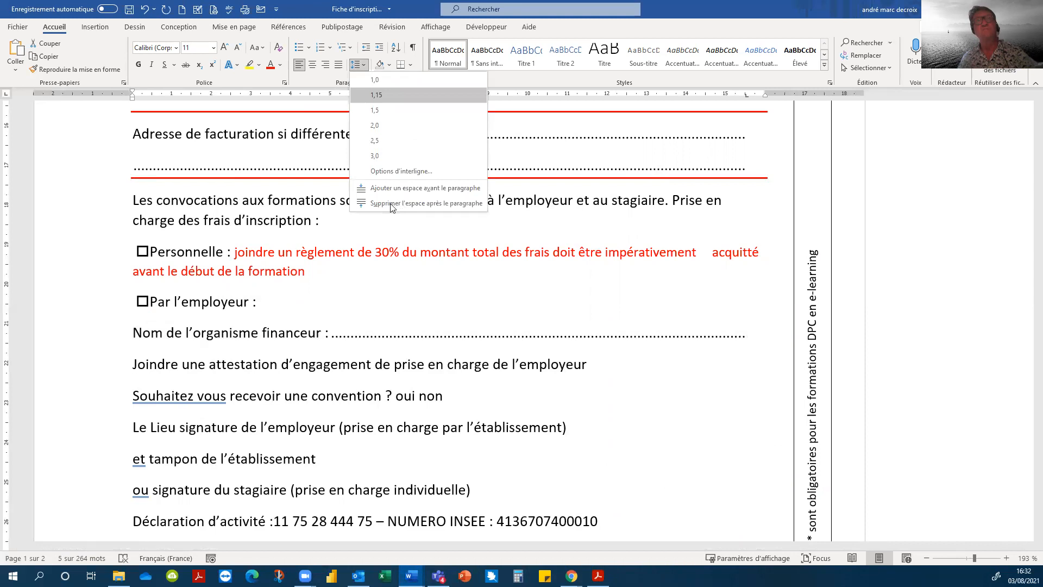
click(390, 203)
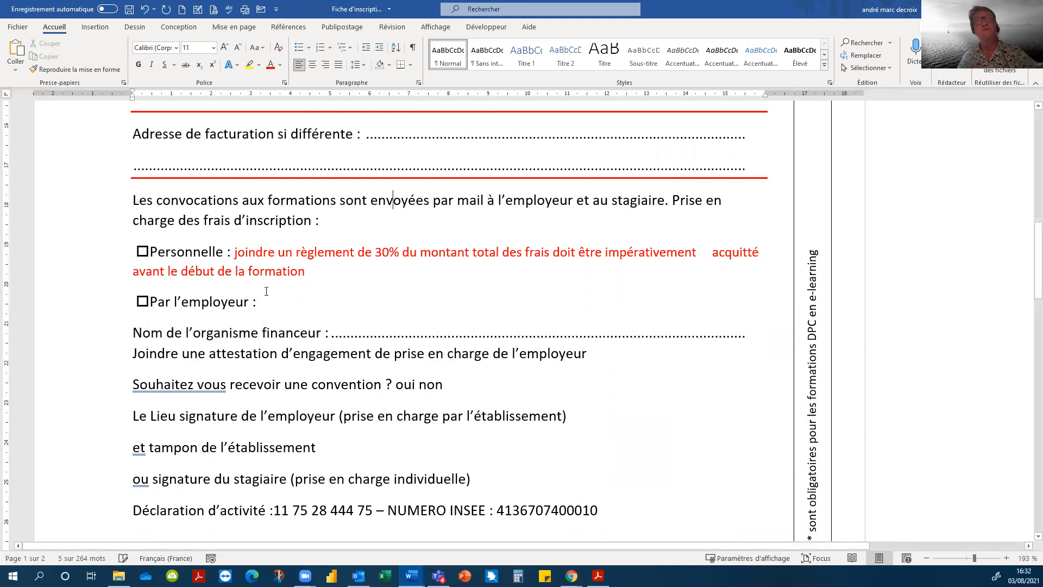
Step: Format the line "Joindre une attestation d'engagement de prise en charge de l'employeur" in 10 pt red
click(112, 356)
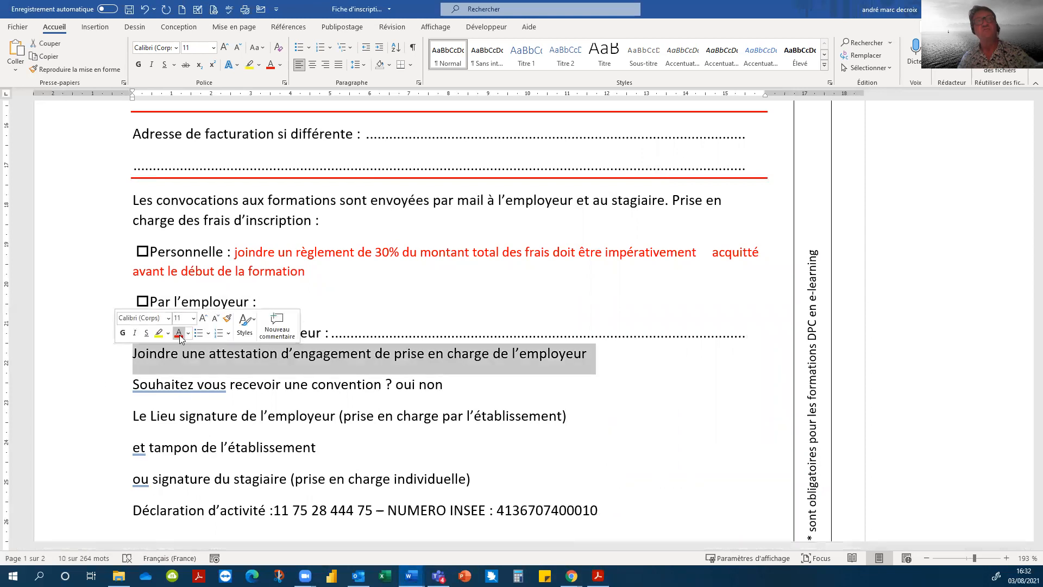
click(178, 334)
click(194, 320)
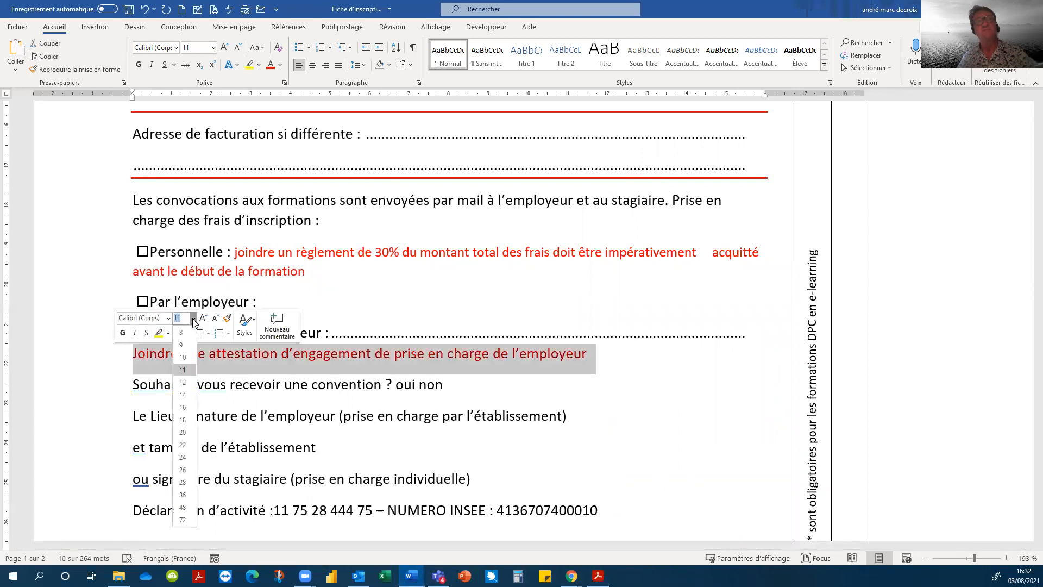
click(182, 357)
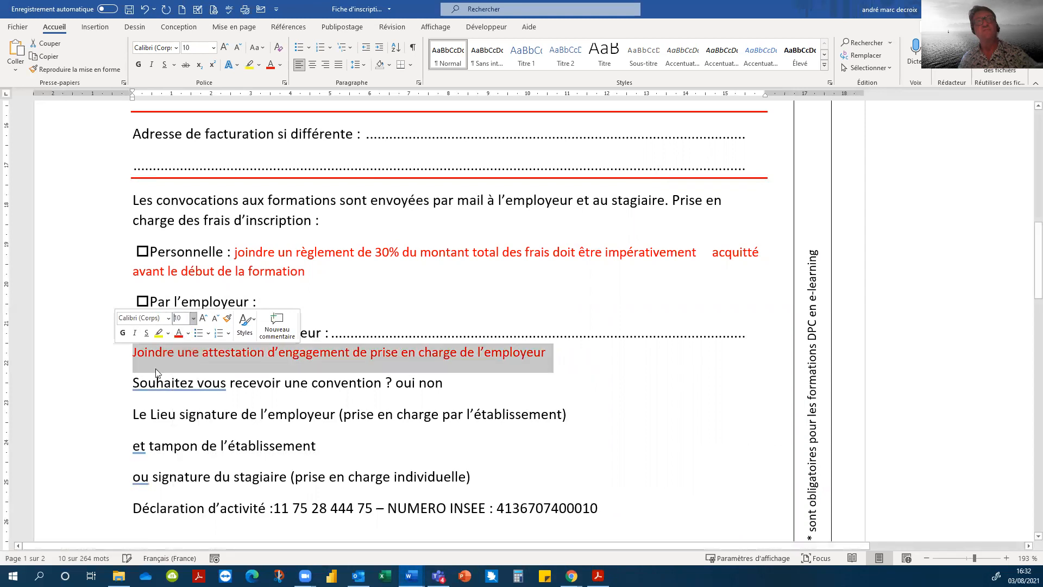
Step: Insert a ☐ checkbox symbol before "oui" and before "non" in the "Souhaitez vous recevoir une convention ?" line
click(116, 397)
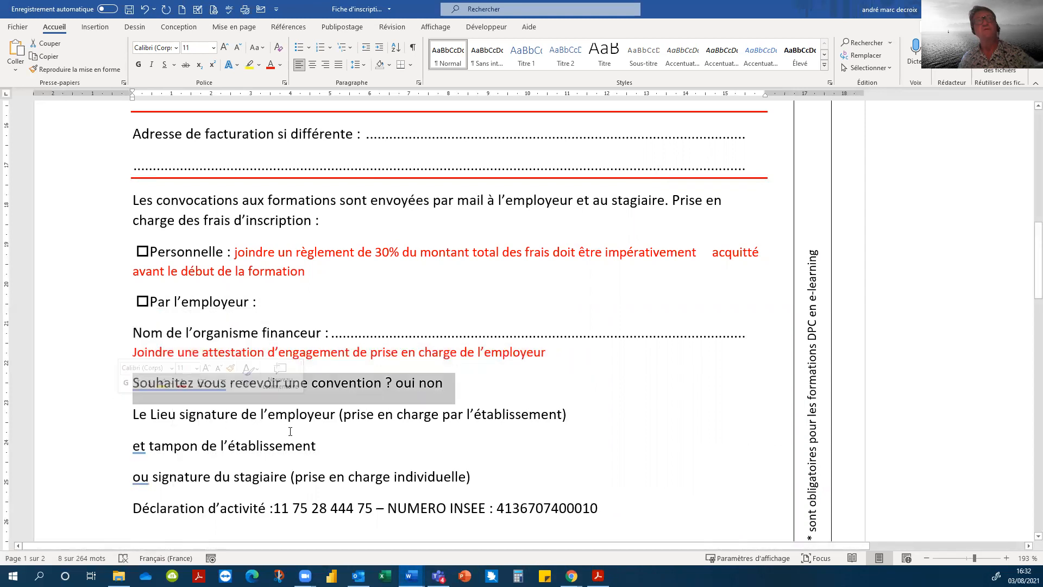
click(397, 383)
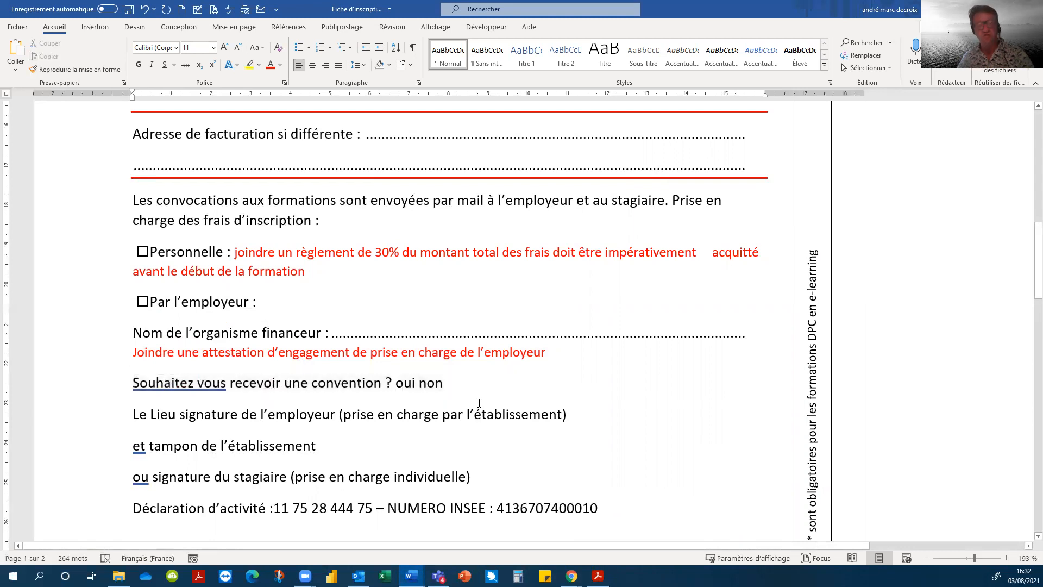
text(☐)
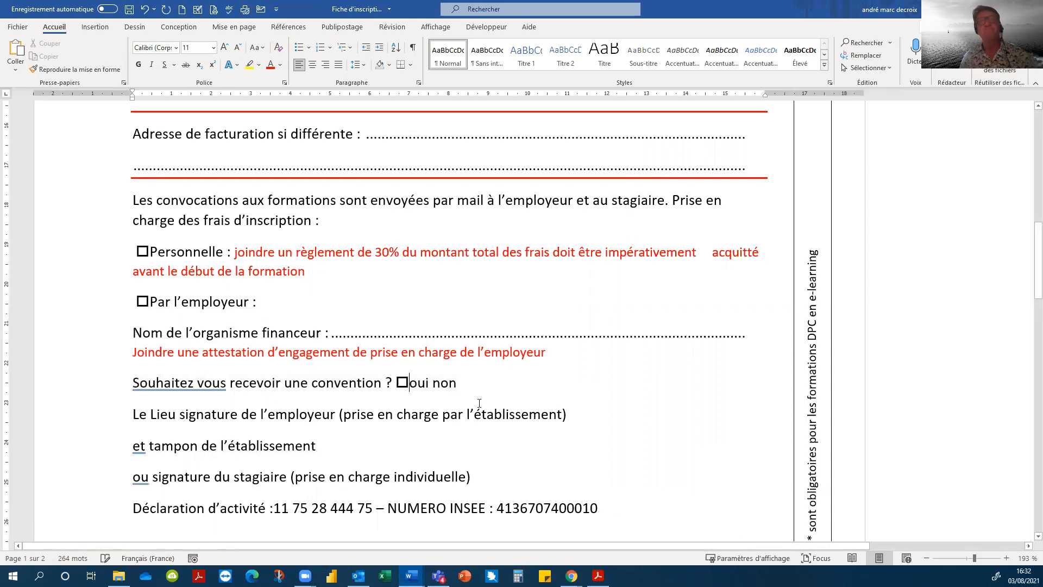
click(432, 387)
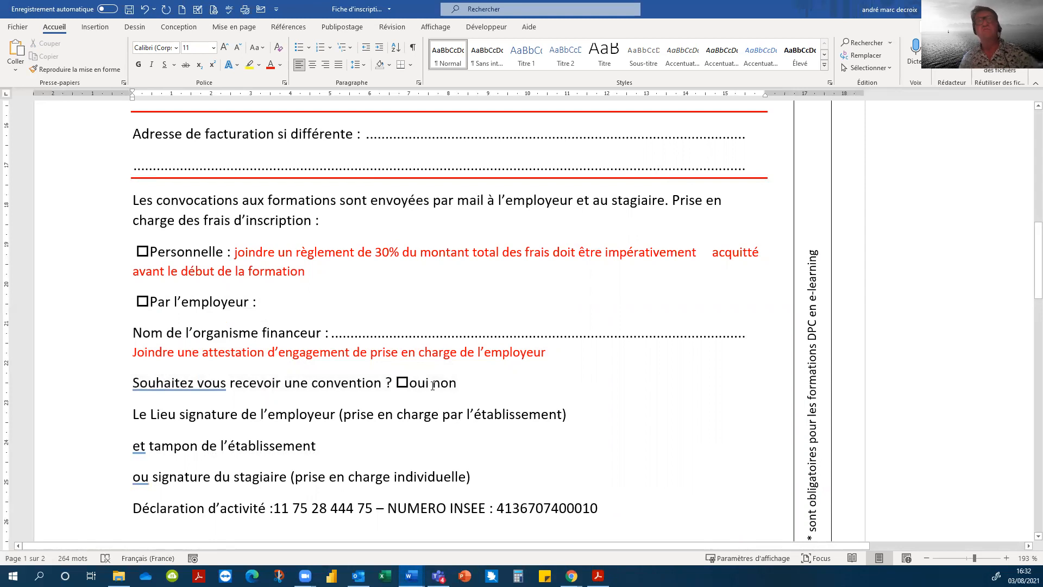
text(☐)
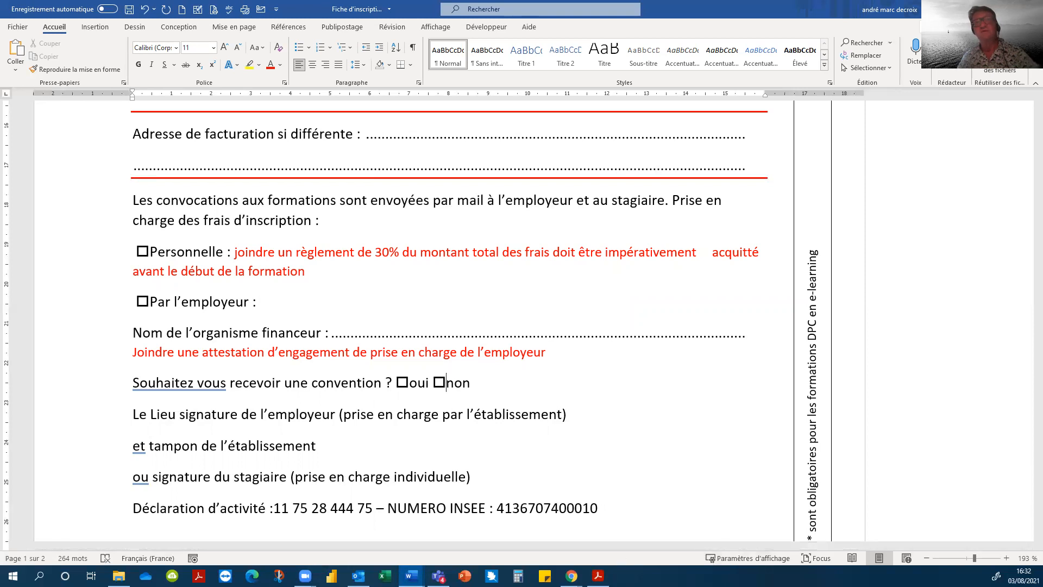
Step: Check the PDF form and give the "Le Lieu signature de l'employeur" paragraph a left tab stop at 2,5 cm with leader 2
click(598, 575)
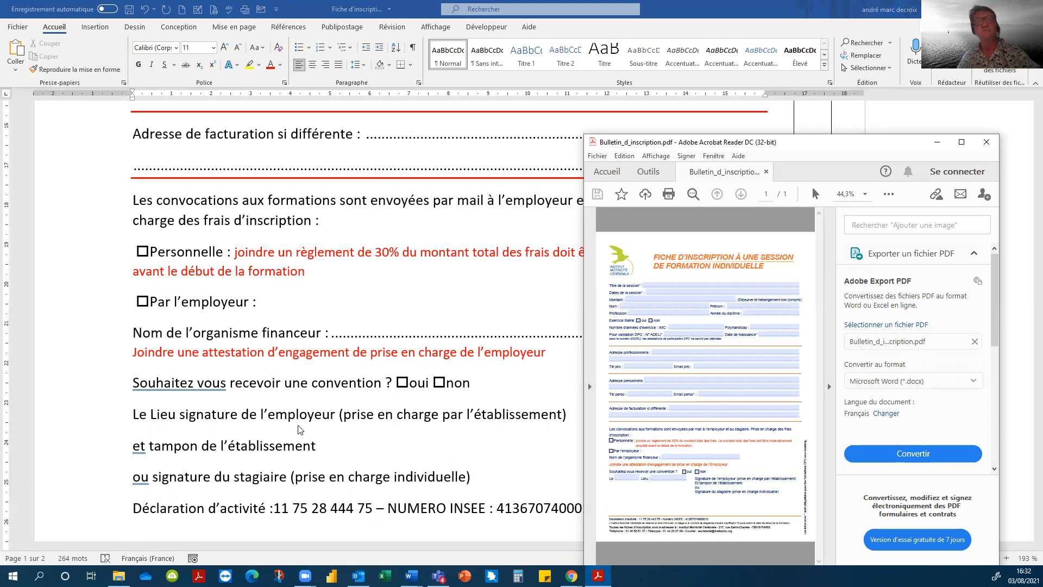
click(181, 417)
click(179, 417)
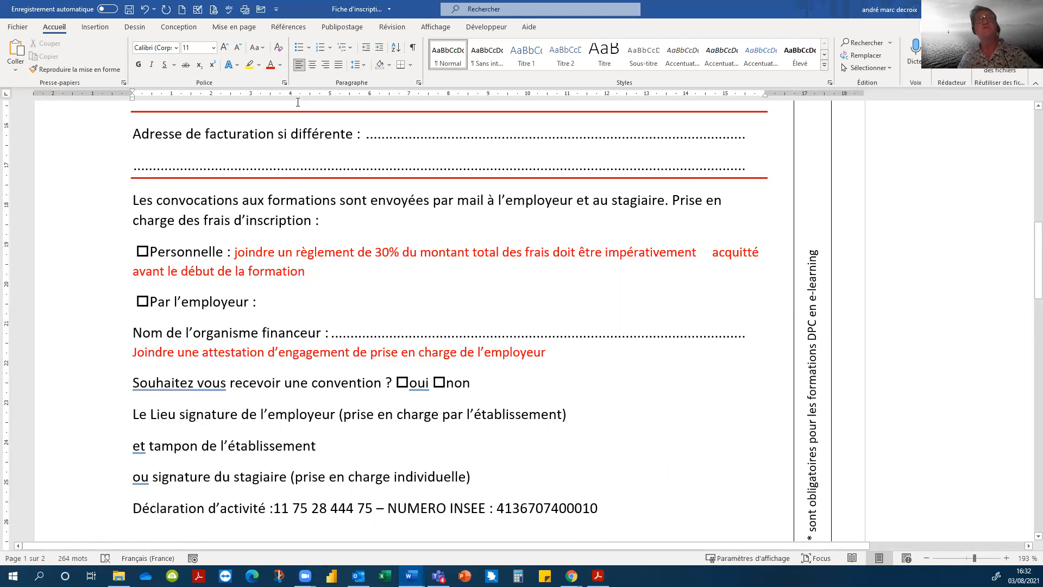
click(107, 414)
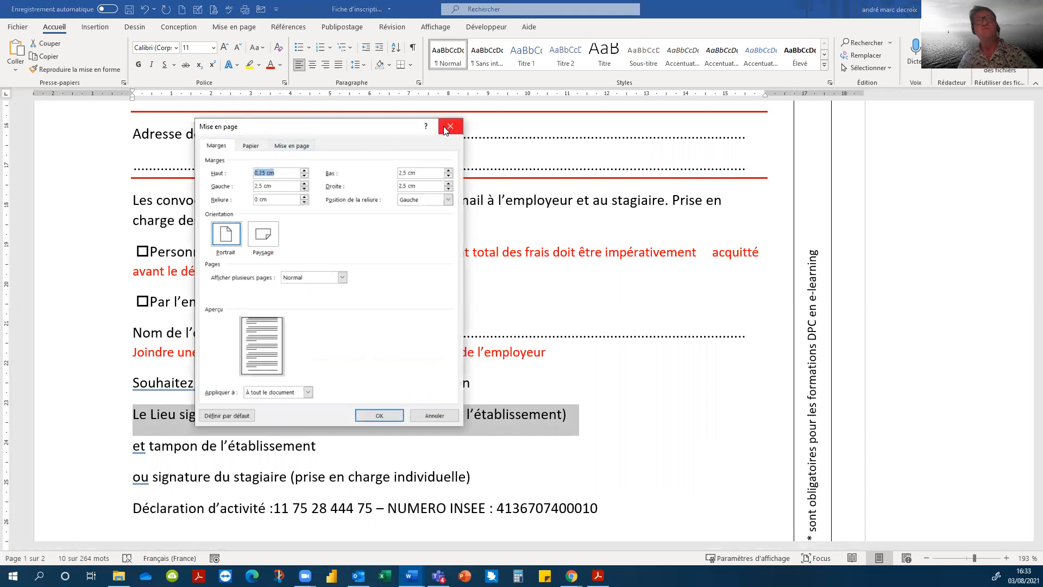
click(446, 129)
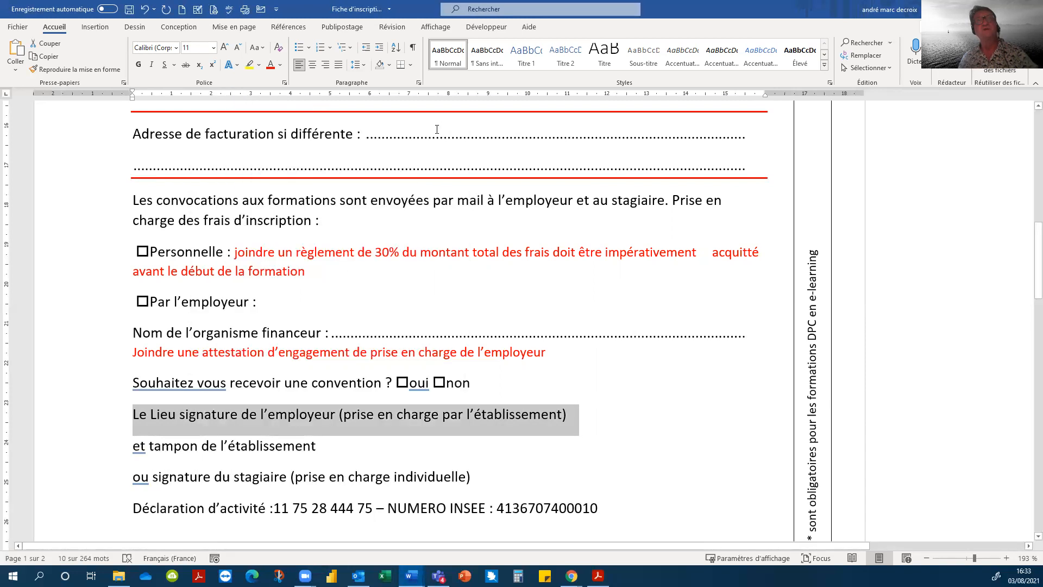
double_click(231, 94)
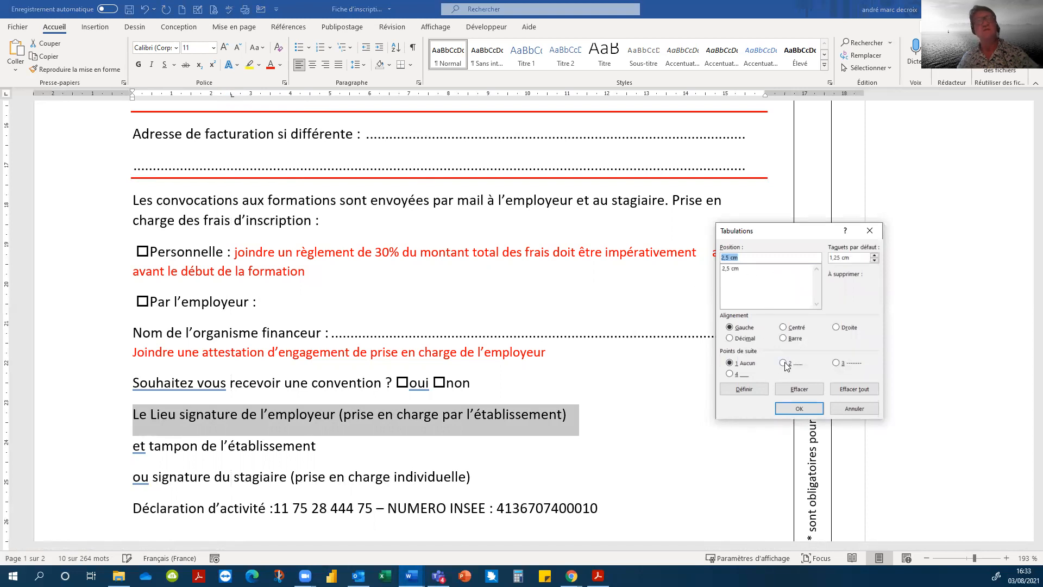
click(797, 409)
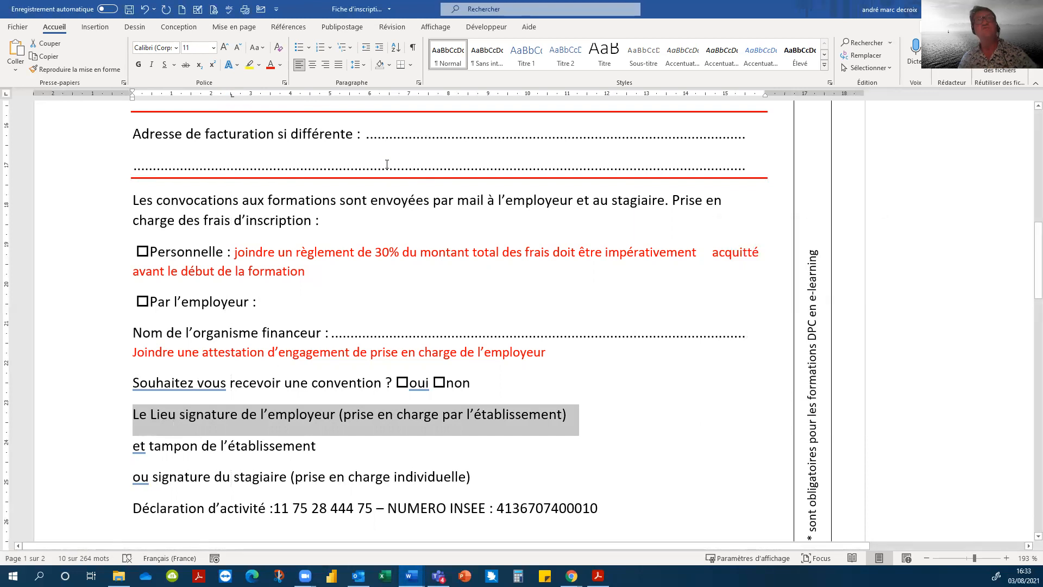
Step: Add a second left tab stop at 6 cm with leader 2 to the "Le Lieu signature de l'employeur" paragraph
double_click(370, 95)
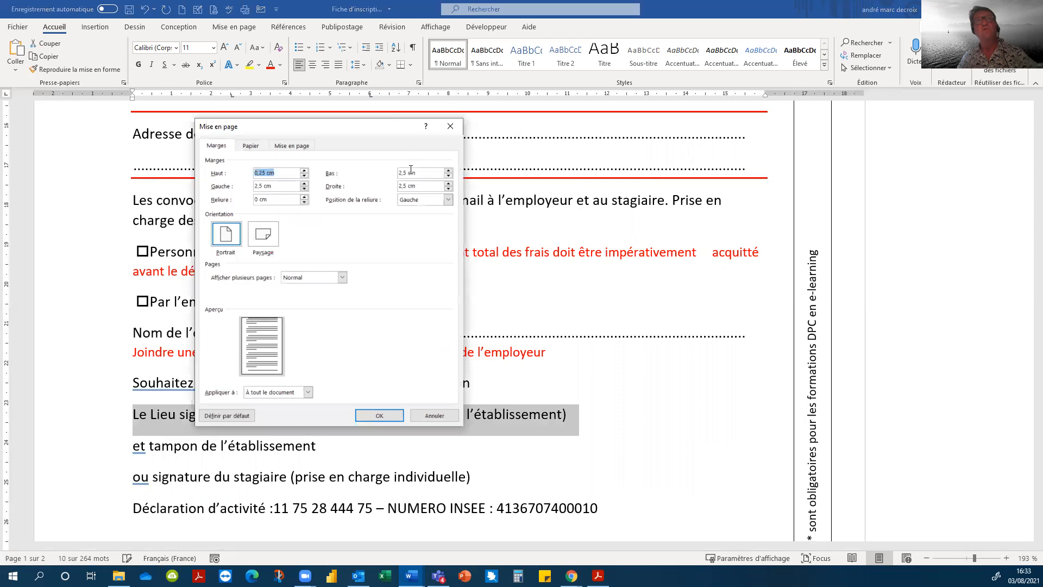
click(450, 127)
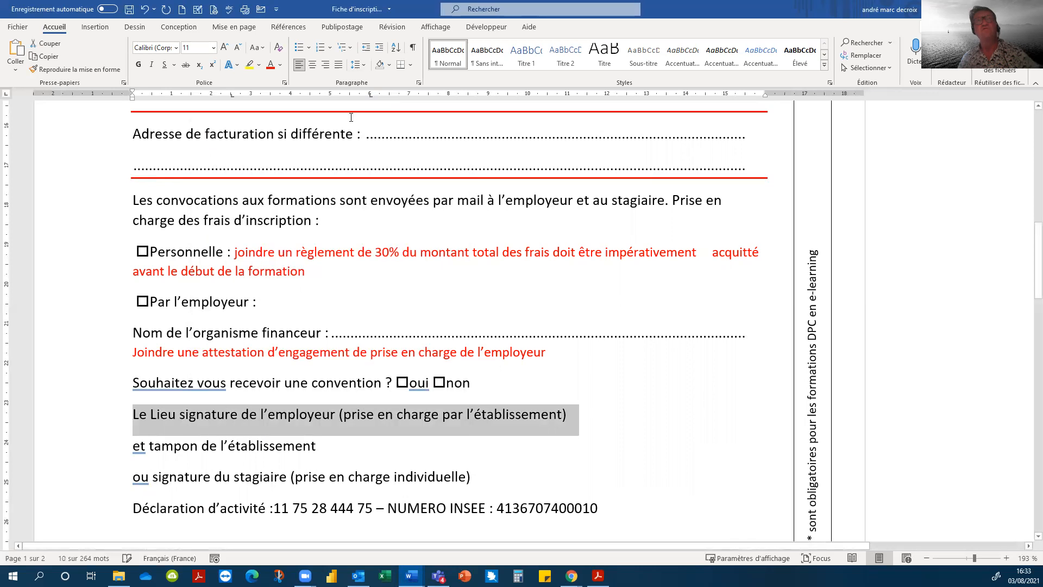
double_click(370, 97)
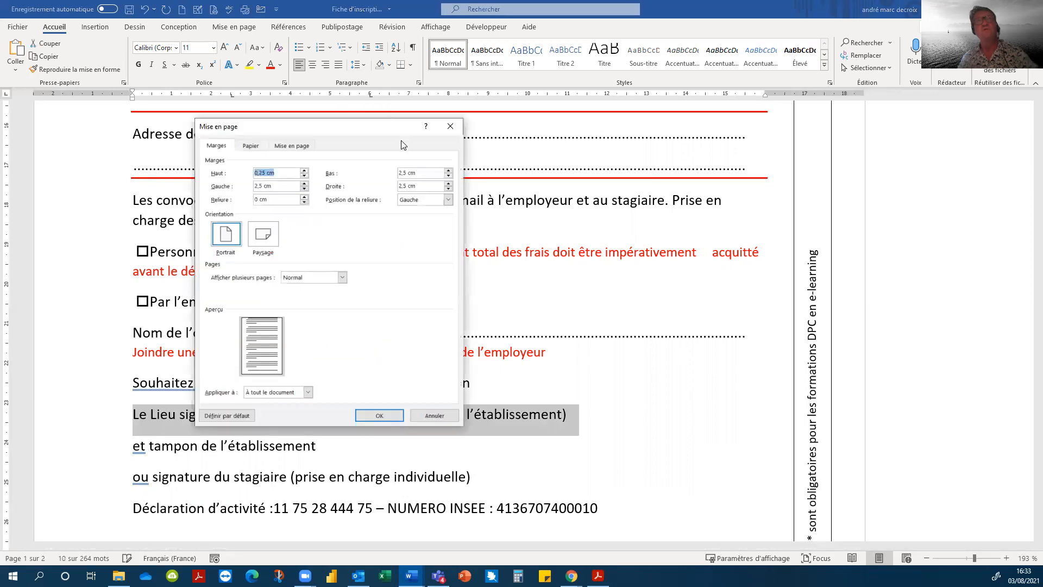
double_click(369, 96)
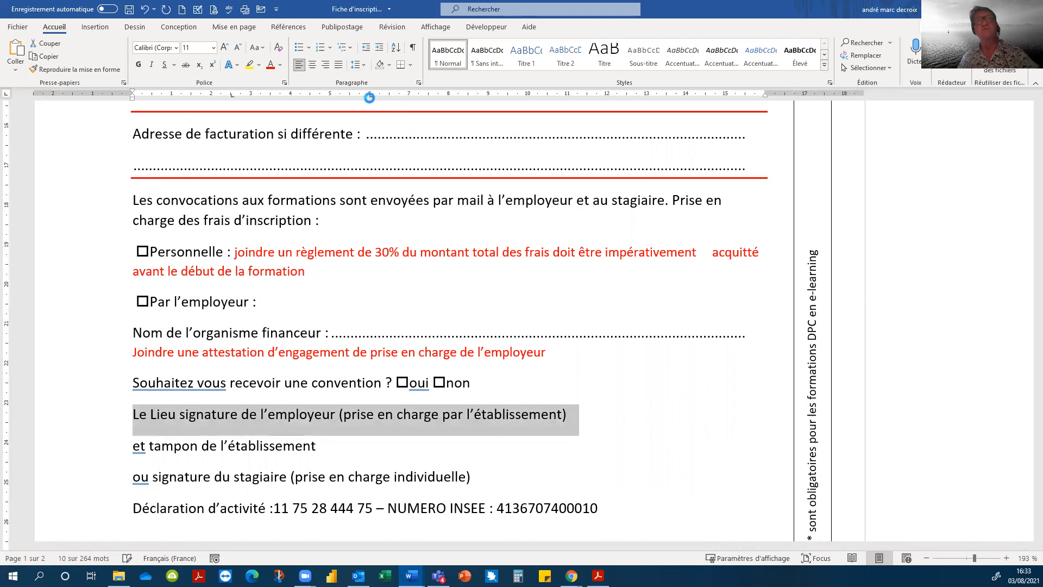
click(440, 131)
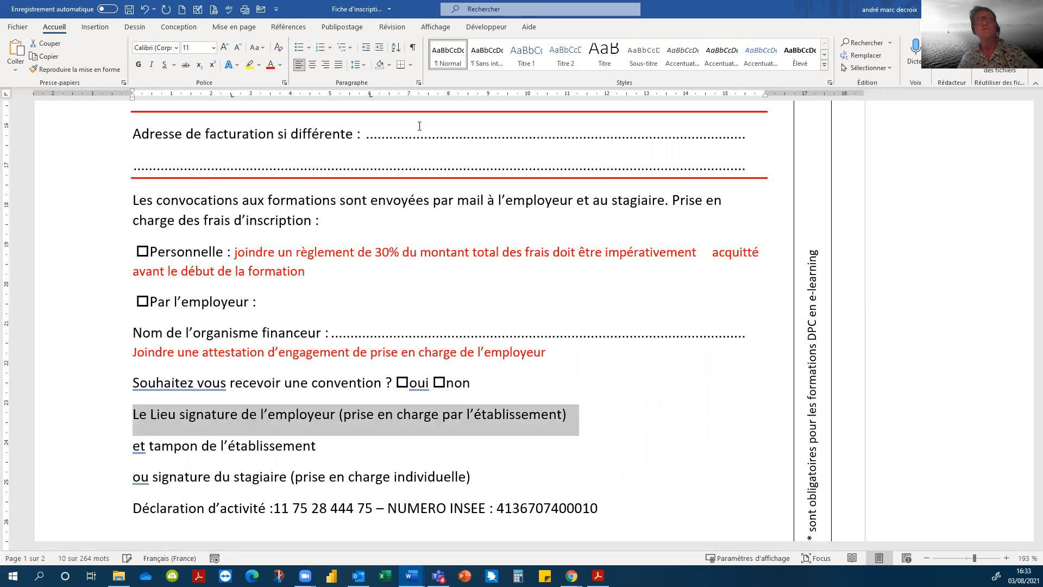
double_click(369, 95)
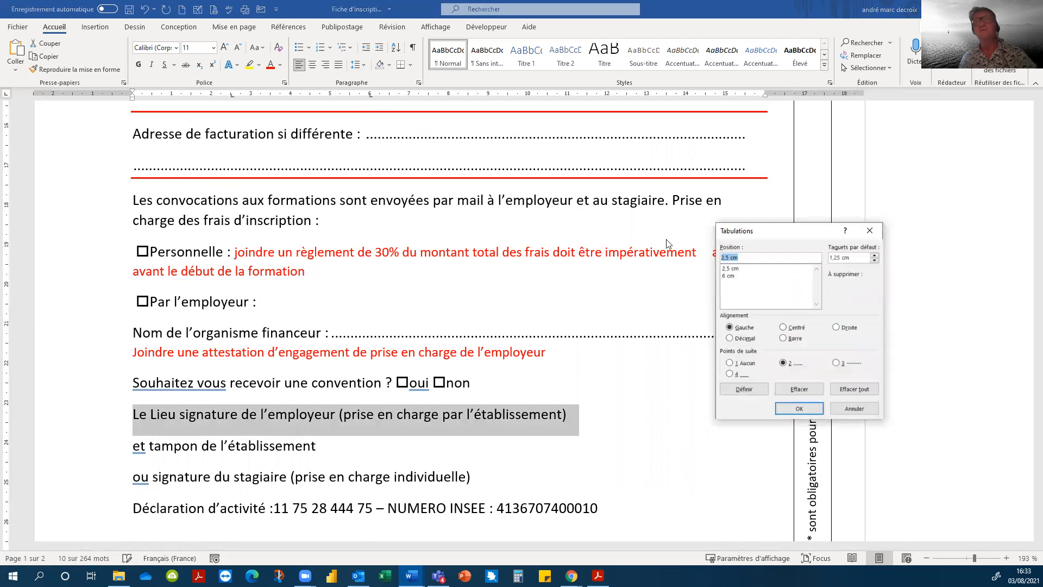
click(731, 275)
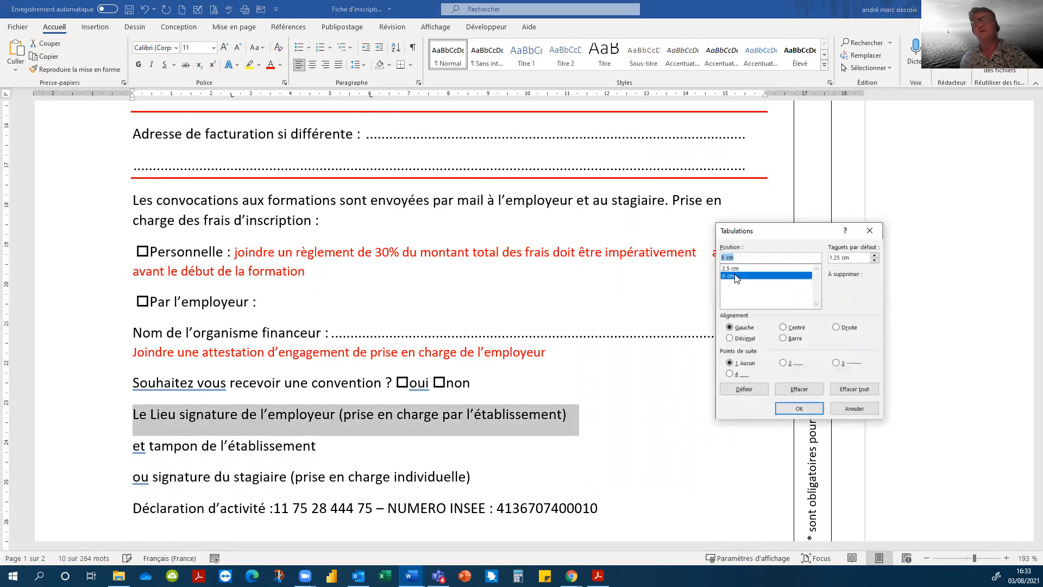
click(790, 366)
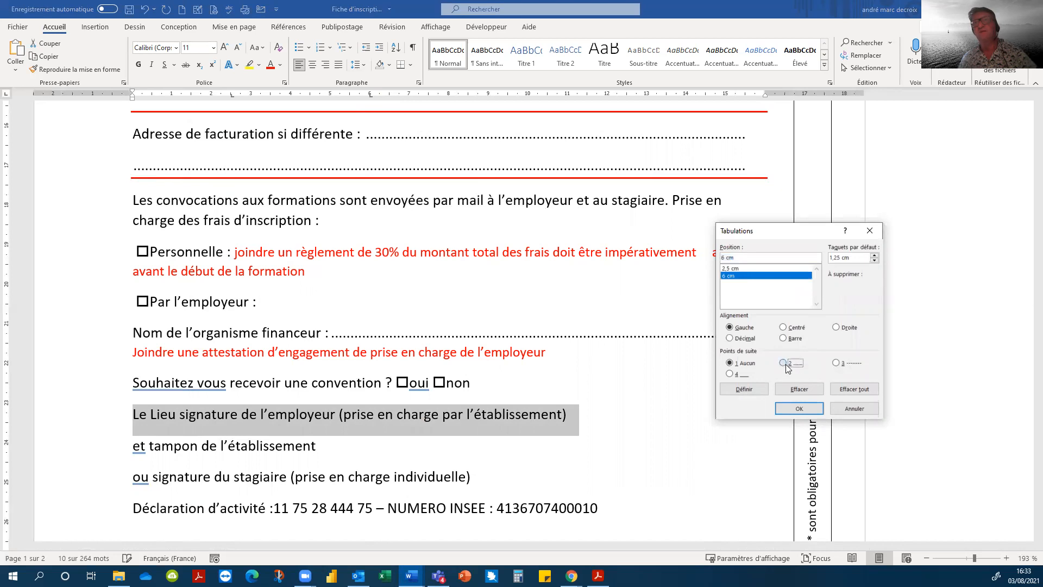
click(800, 407)
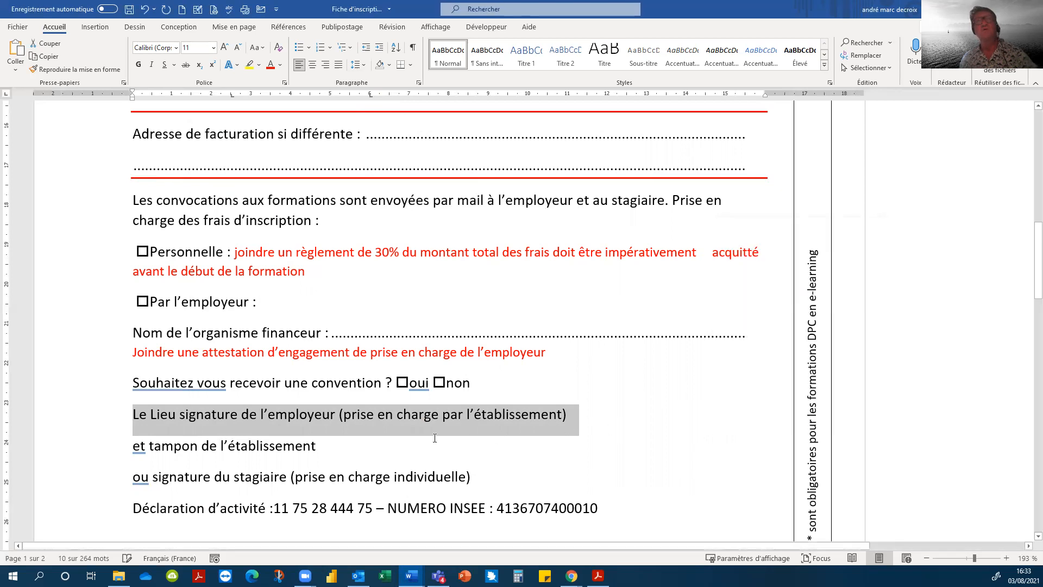
Step: Insert dotted fill-in lines after "Le" and after "Lieu" using the paragraph's tab stops
click(146, 417)
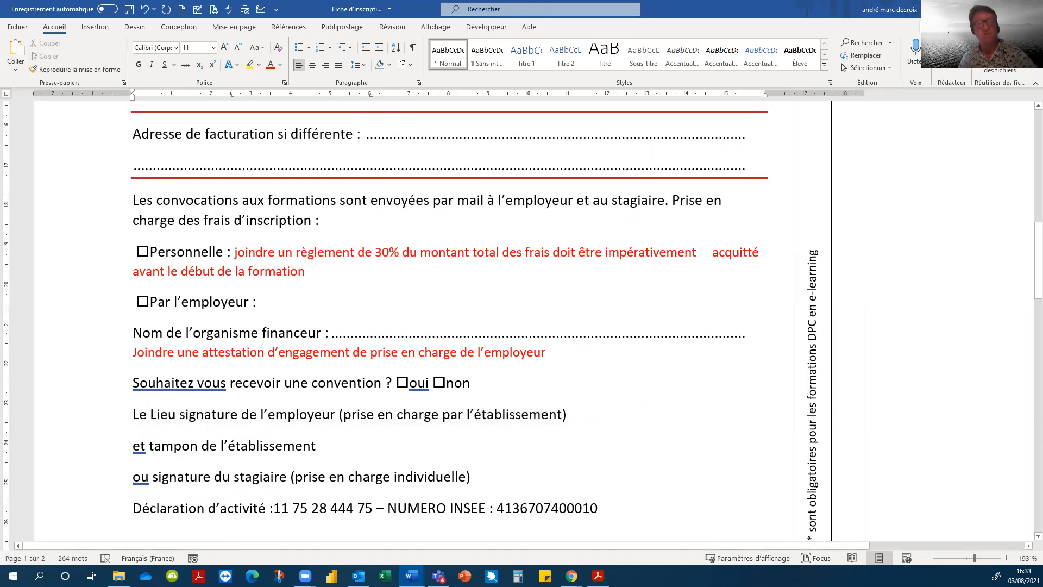
key(Tab)
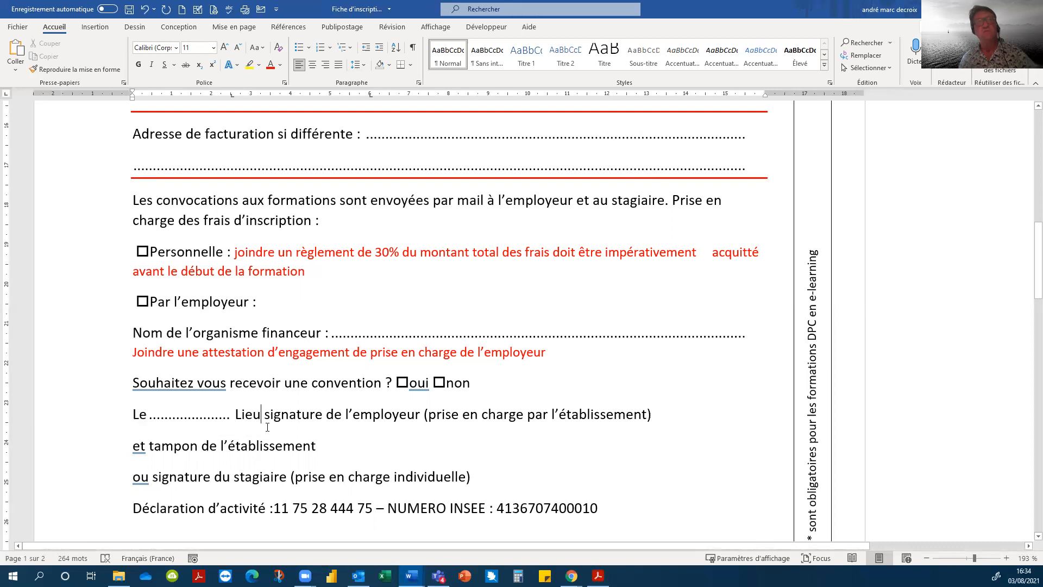
key(Tab)
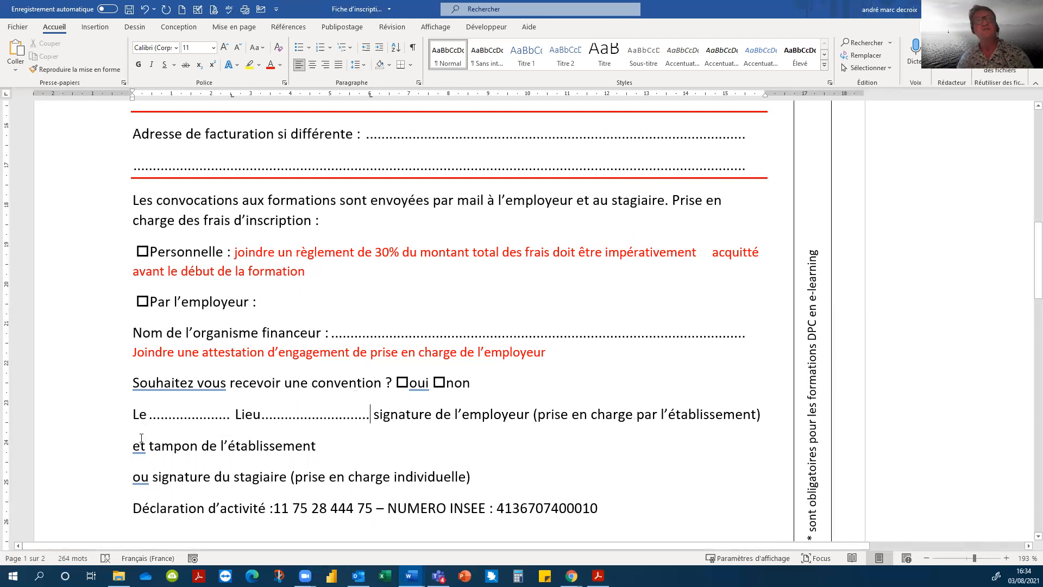
Step: Set a left tab stop at 6 cm without leader for "et tampon de l'établissement" and indent that line to align with it
click(107, 446)
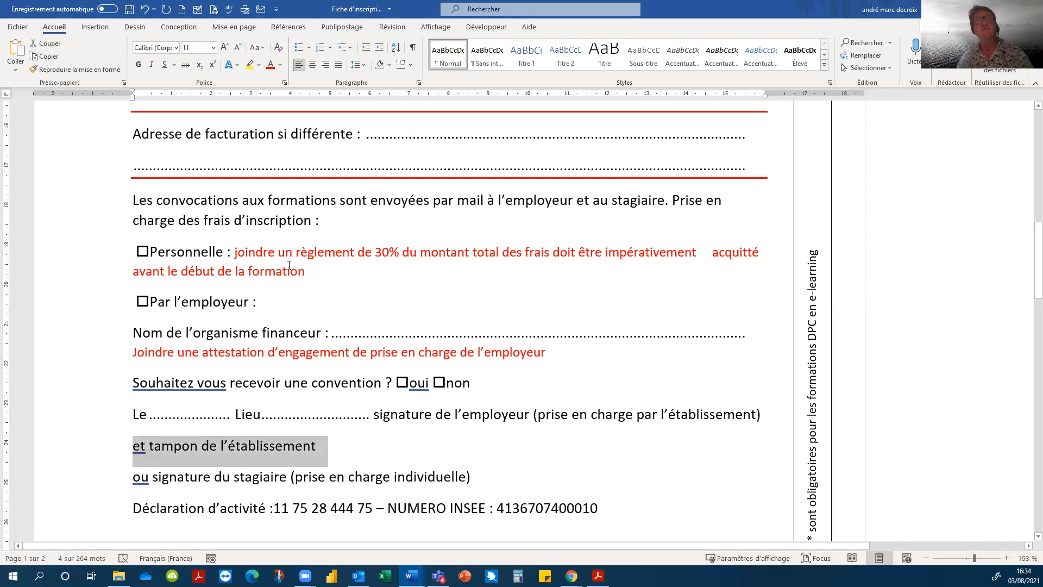
double_click(370, 98)
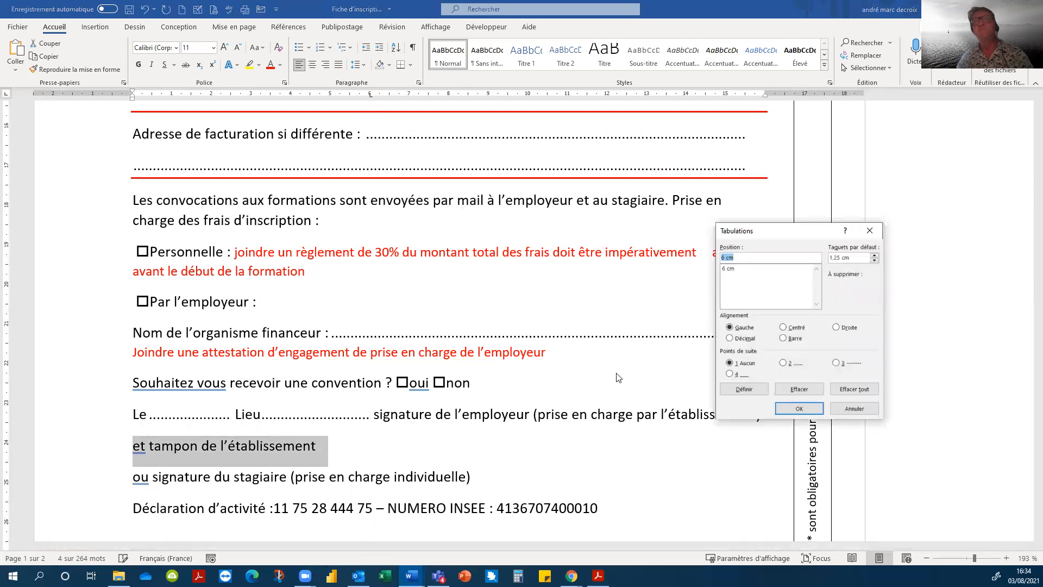
click(796, 408)
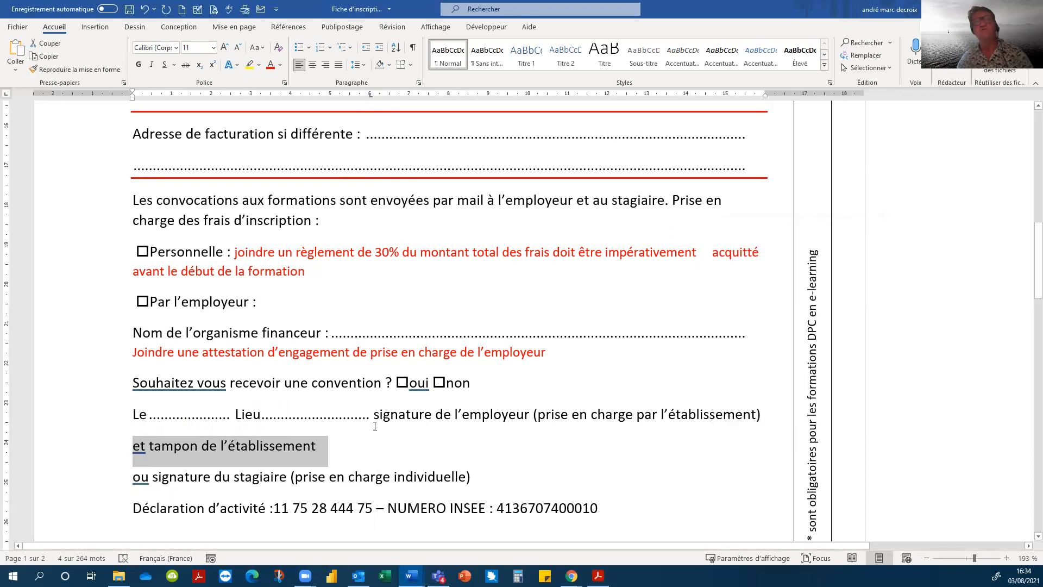
key(Tab)
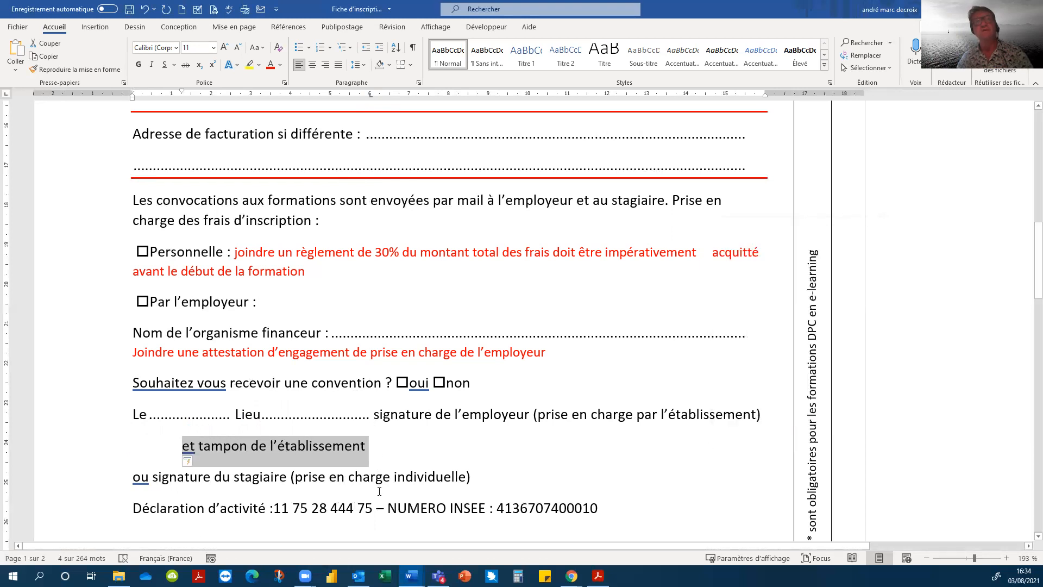
key(Tab)
key(Tab)
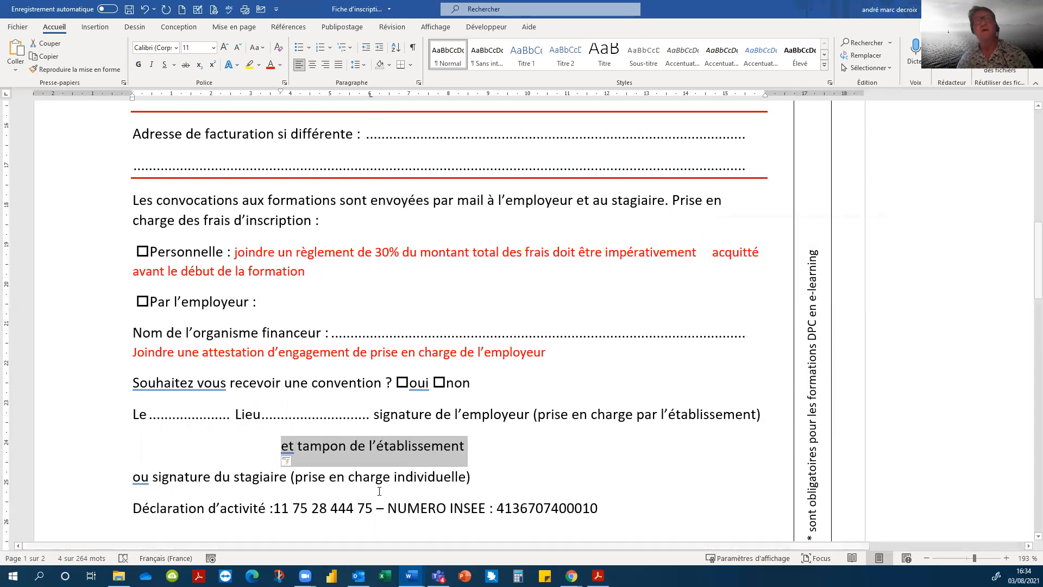
key(Tab)
key(Tab)
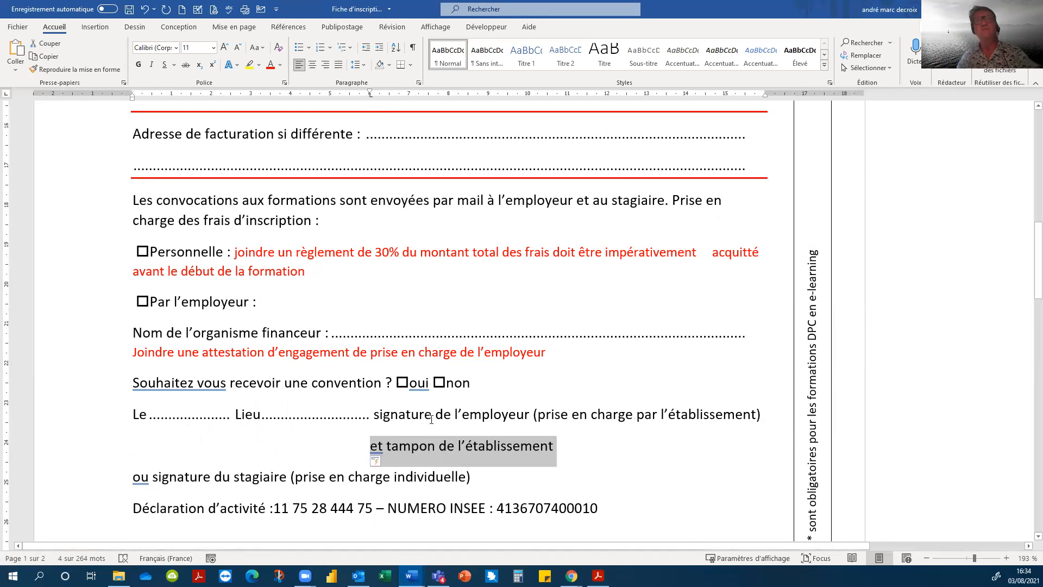
Step: Remove the space after the "Le … Lieu … signature de l'employeur" paragraph
click(532, 427)
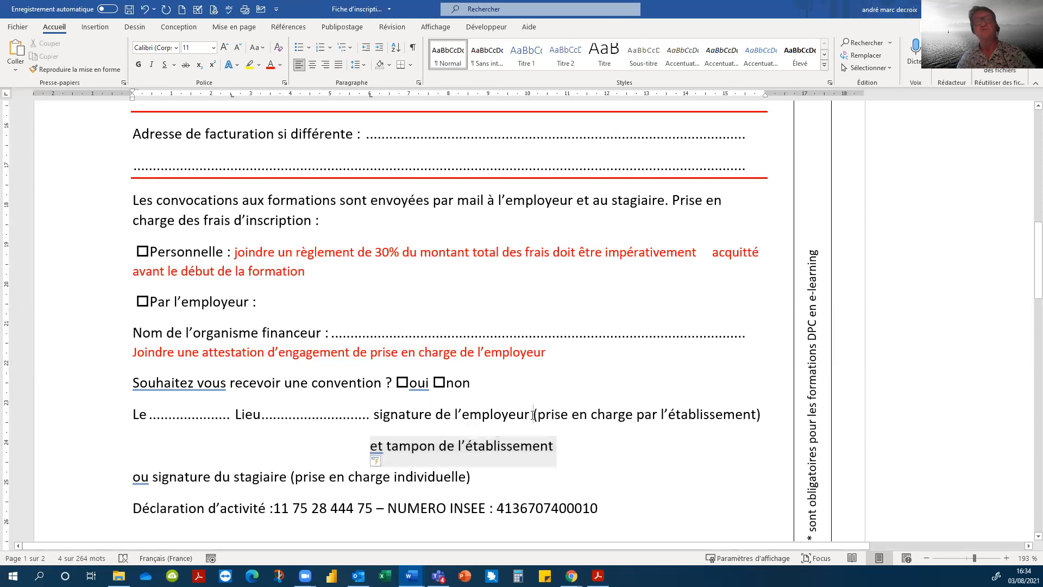
click(364, 65)
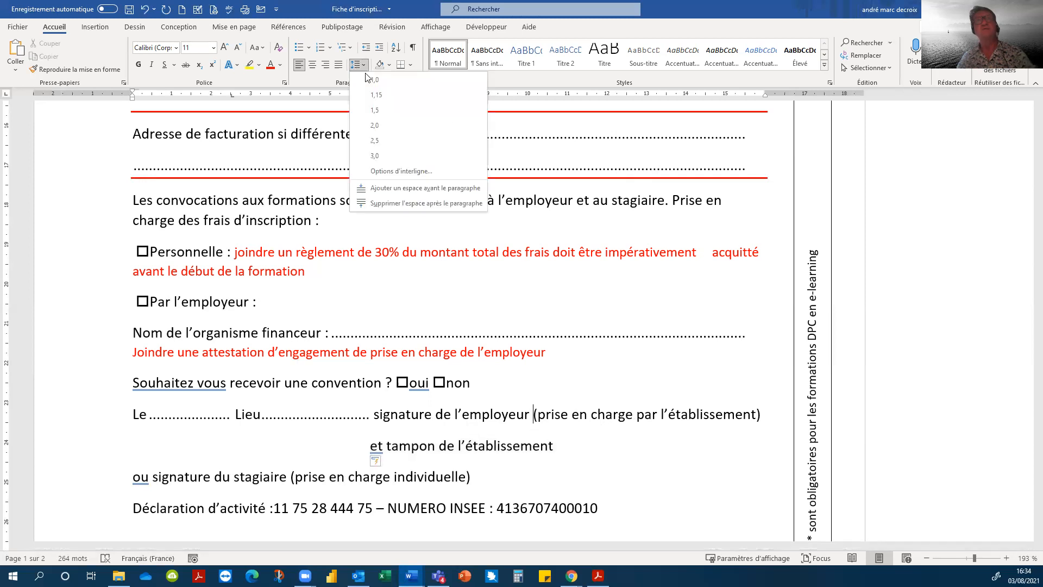
click(386, 200)
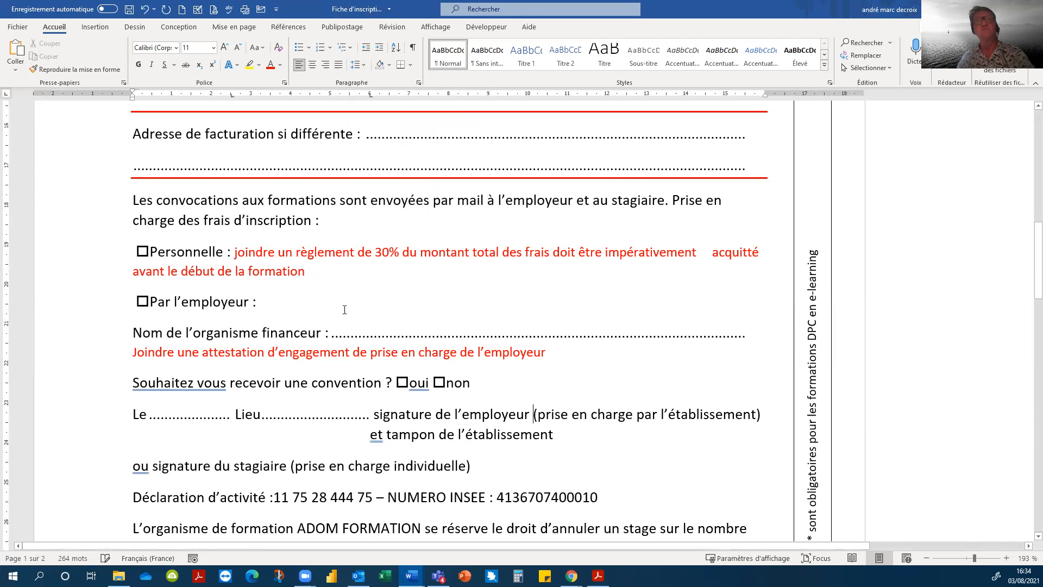
Step: Indent "ou signature du stagiaire" to a 6 cm left tab stop without leader and remove the space after "et tampon de l'établissement"
click(112, 474)
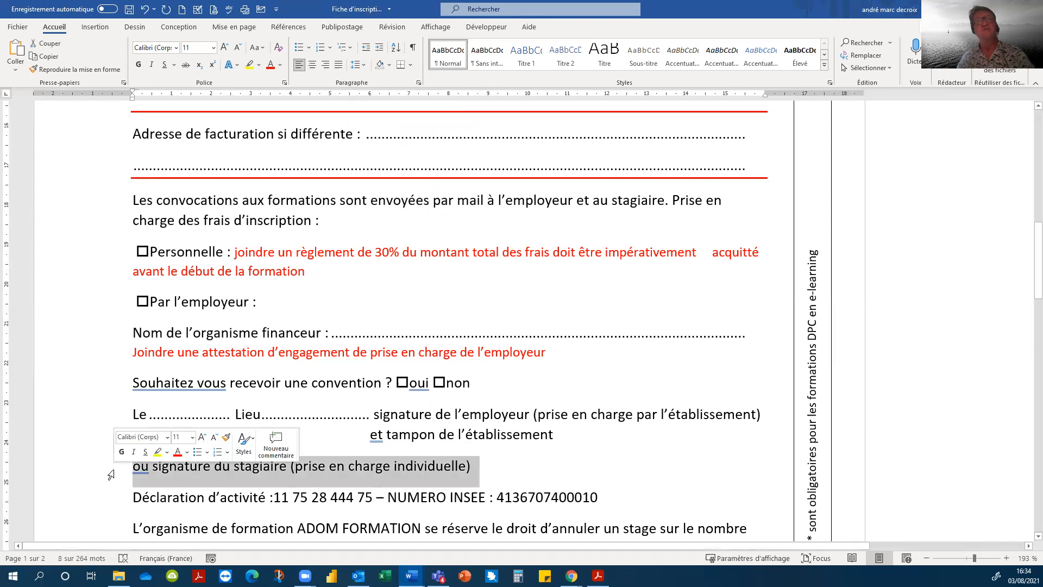
double_click(370, 96)
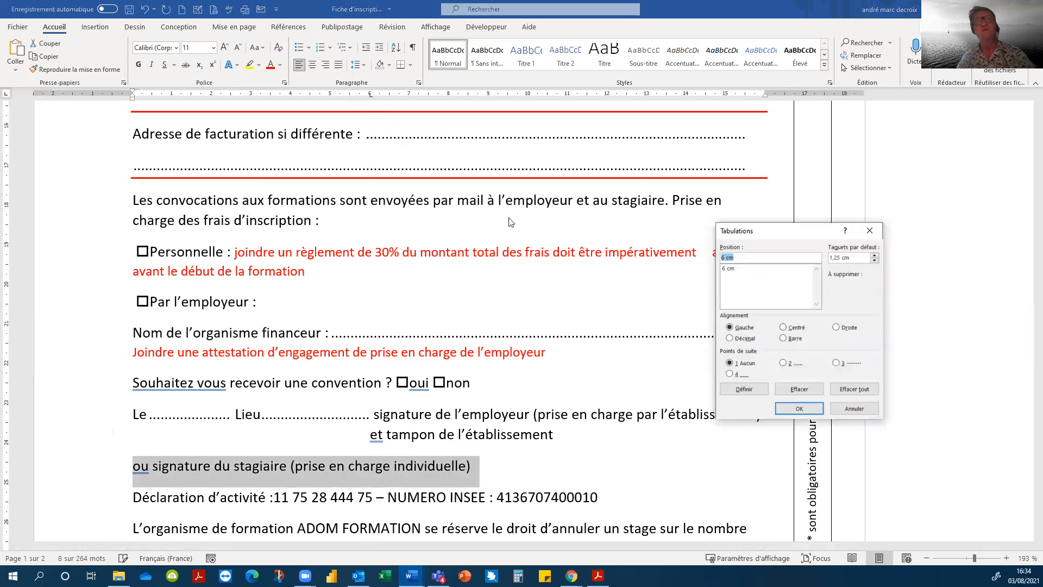
click(797, 407)
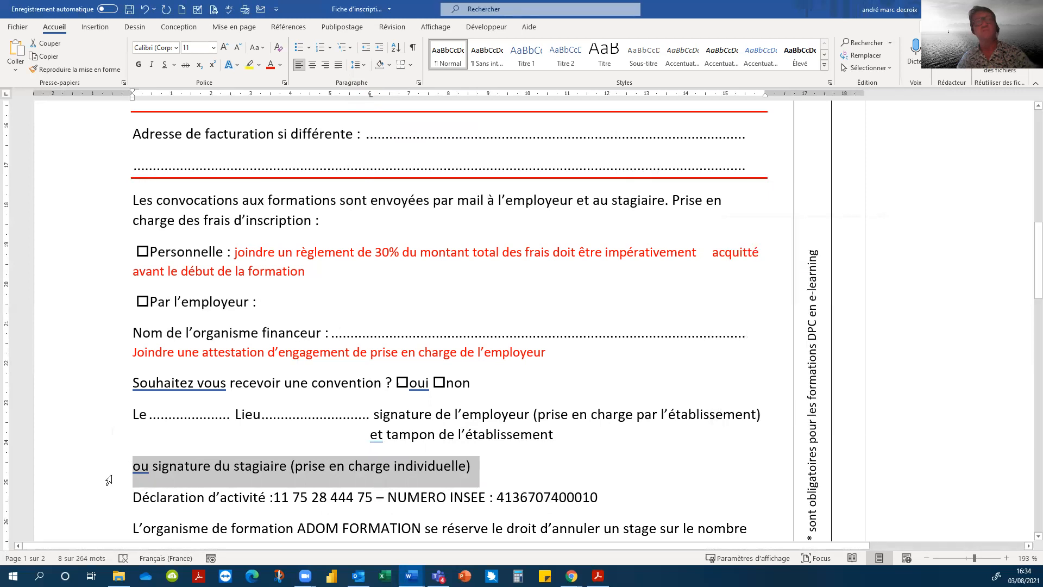
click(136, 468)
key(Tab)
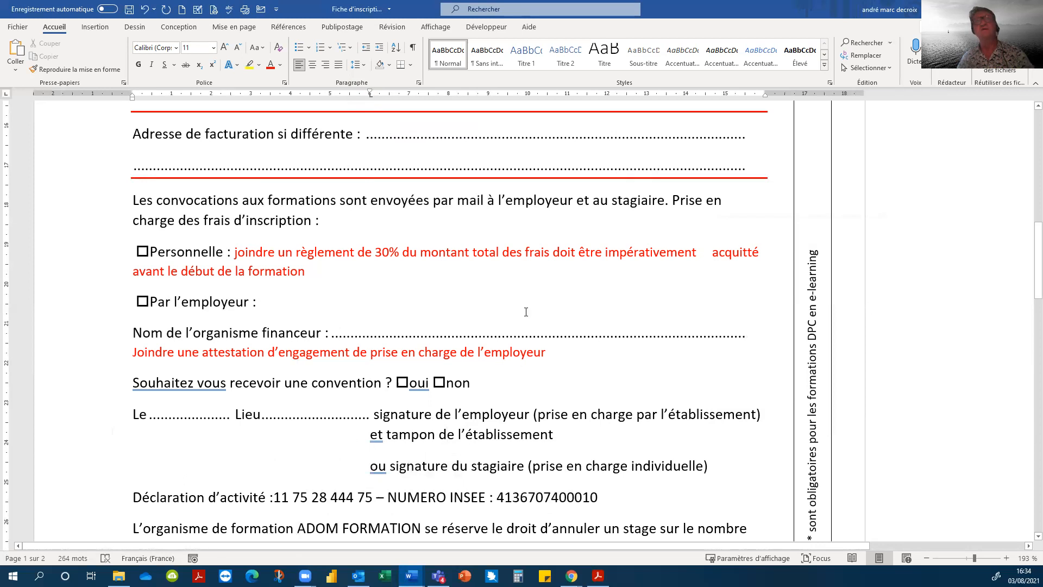
click(364, 66)
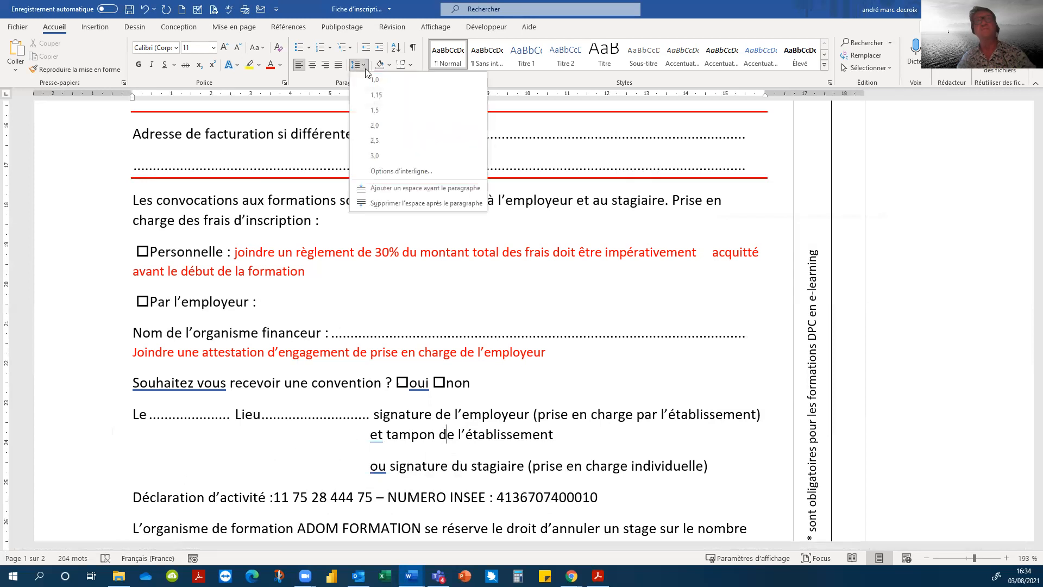
click(402, 203)
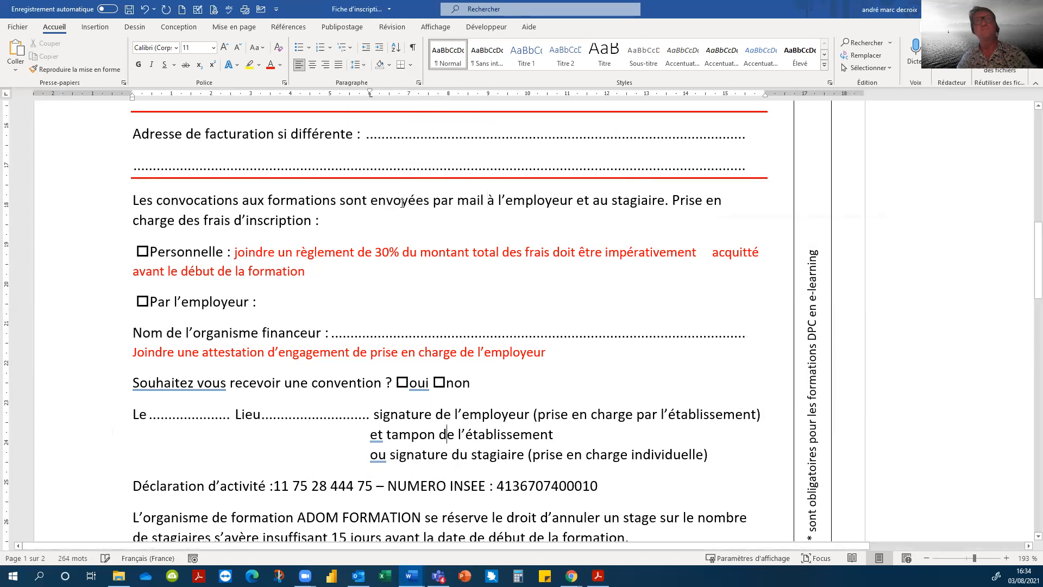
Step: Move the closing paragraphs, from "Déclaration d'activité" through the telephone and e-mail line, from the body into the page footer, keeping source formatting
scroll(270, 466, down, 3)
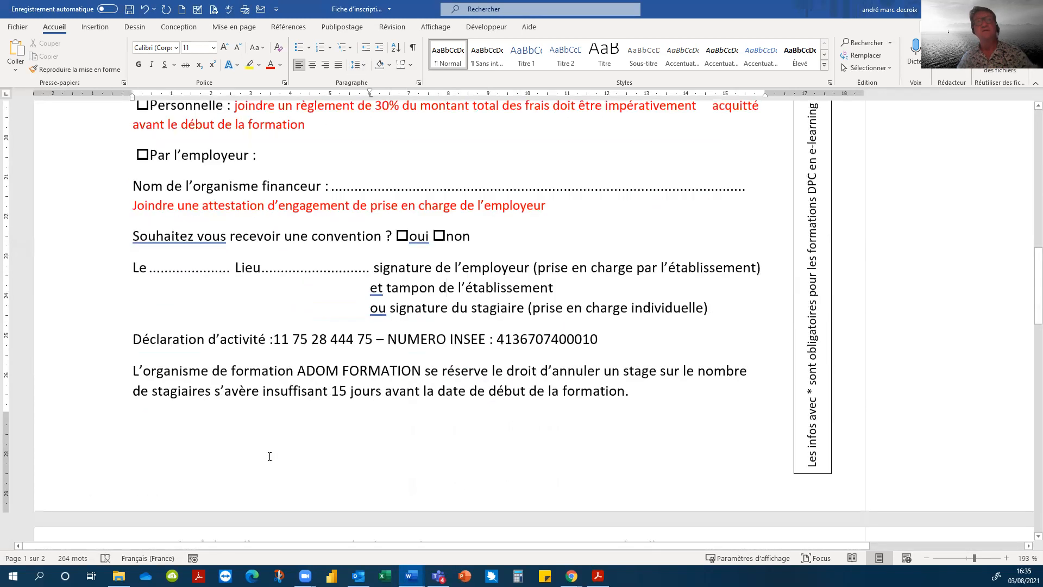
scroll(105, 369, down, 3)
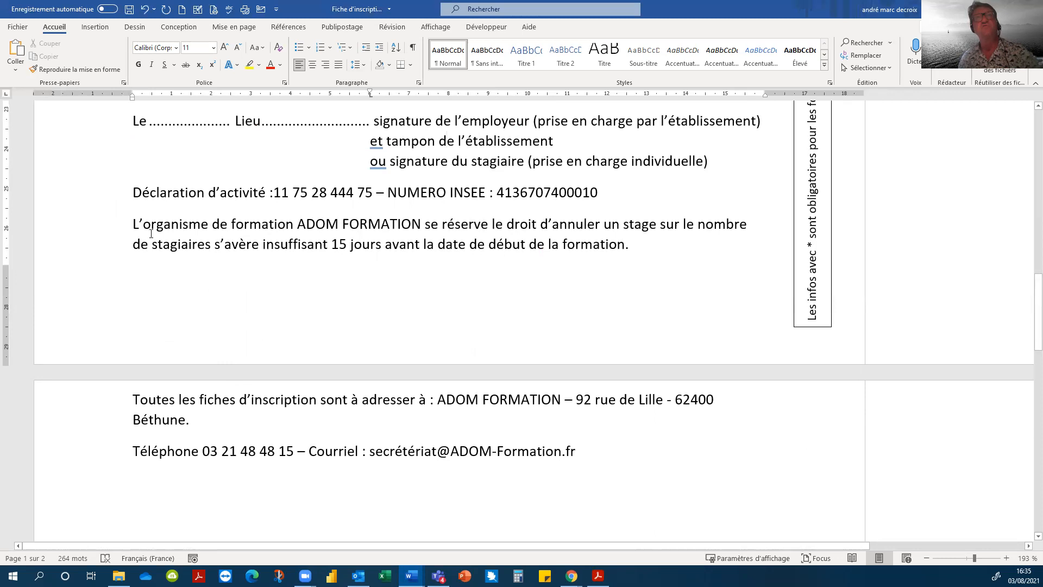
drag(134, 189, 609, 460)
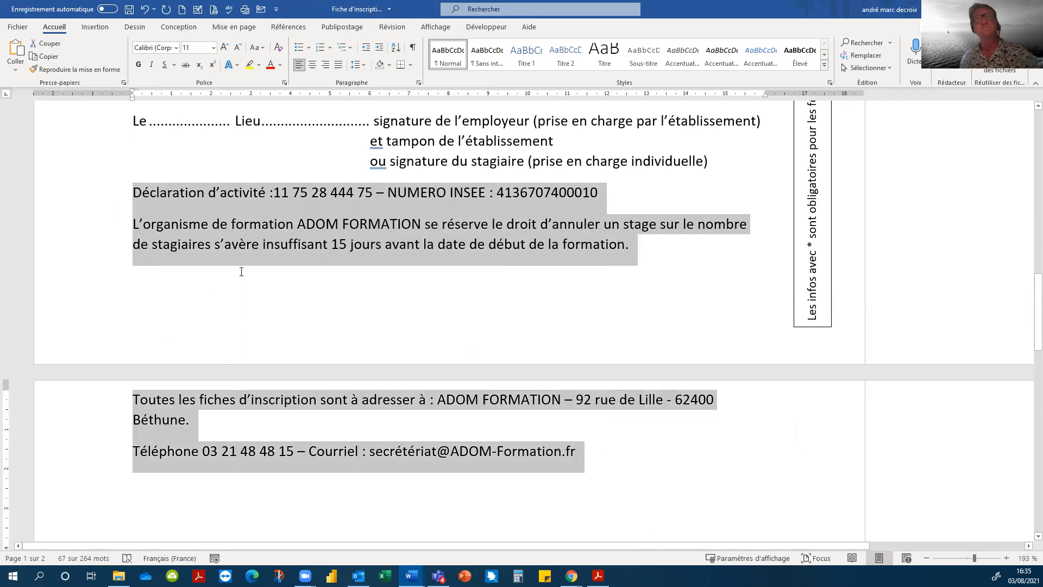
right_click(234, 236)
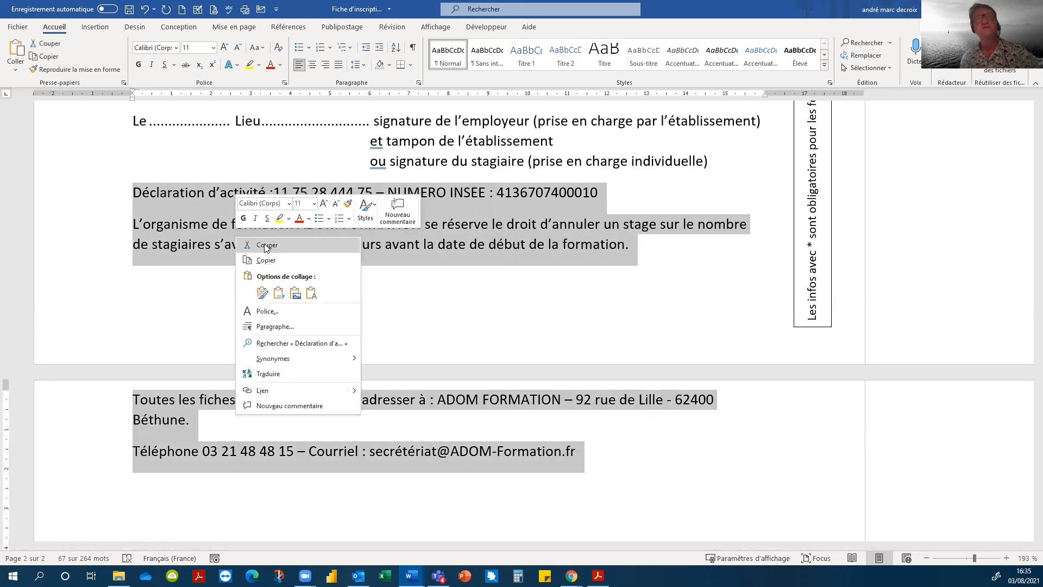
click(255, 260)
key(Delete)
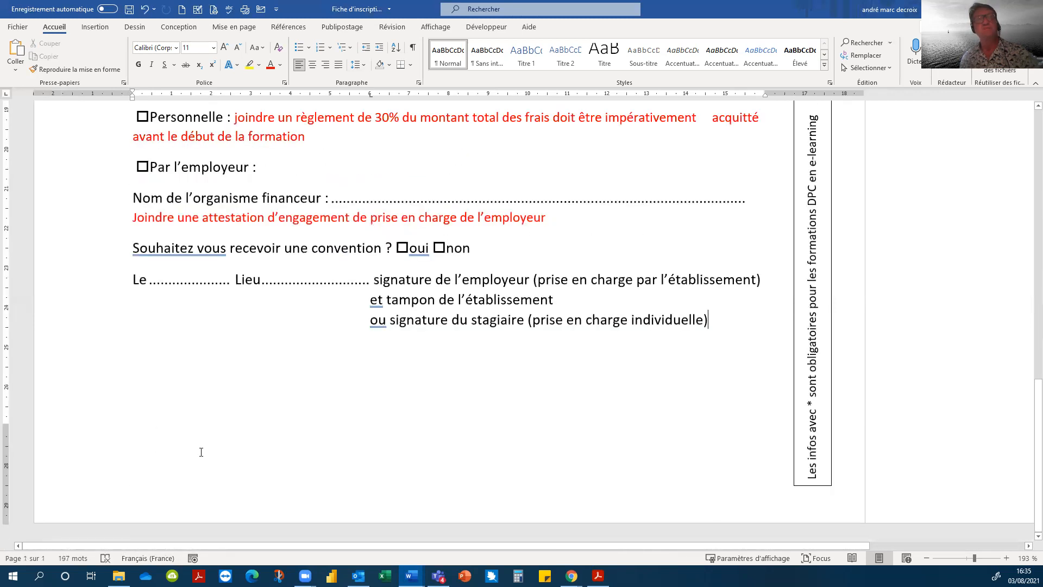
double_click(174, 447)
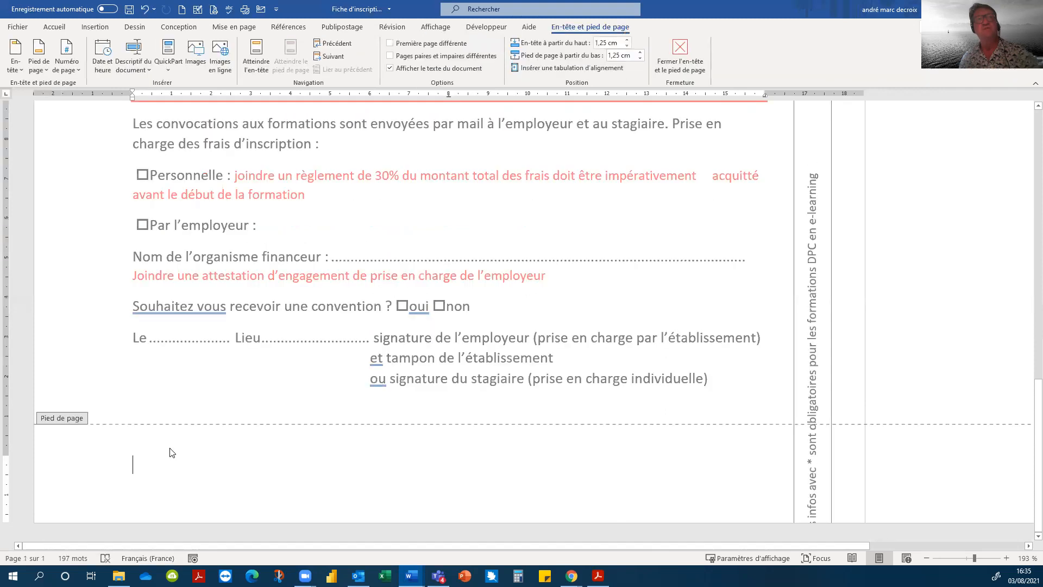
right_click(139, 469)
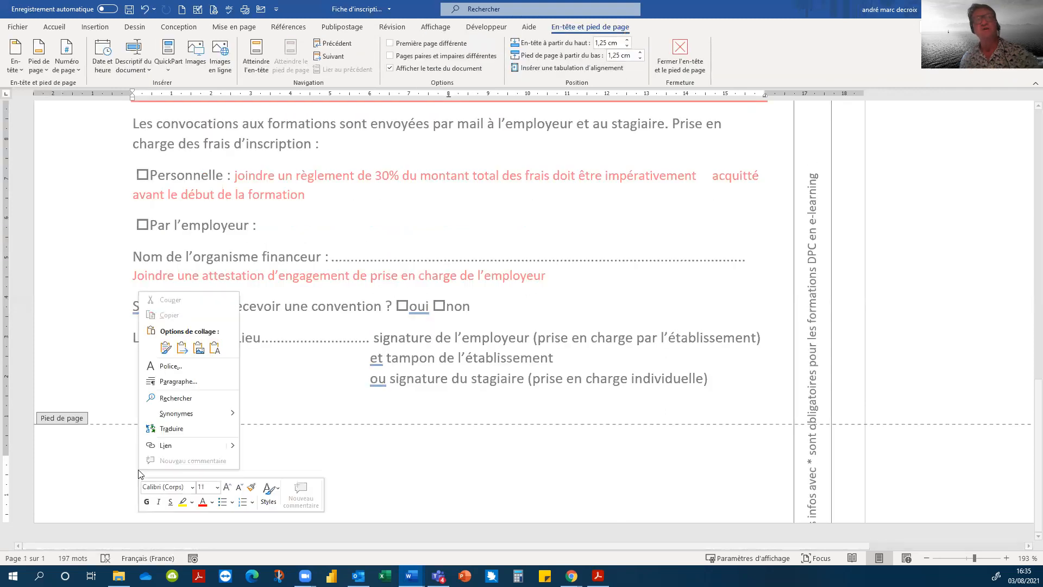
click(166, 348)
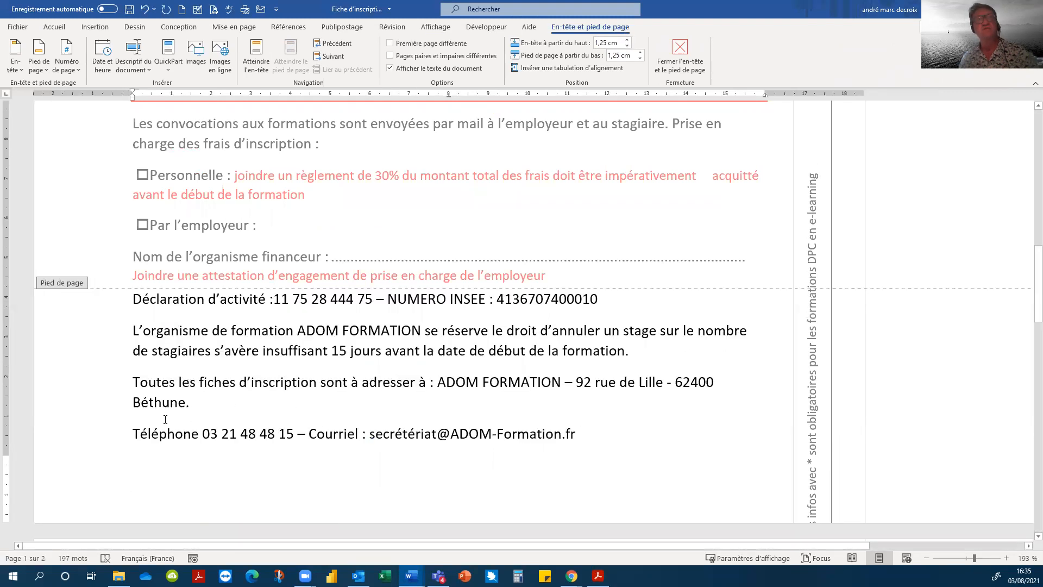
Step: Set the footer paragraph "Toutes les fiches d'inscription sont à adresser à" to font size 10
click(115, 390)
double_click(115, 390)
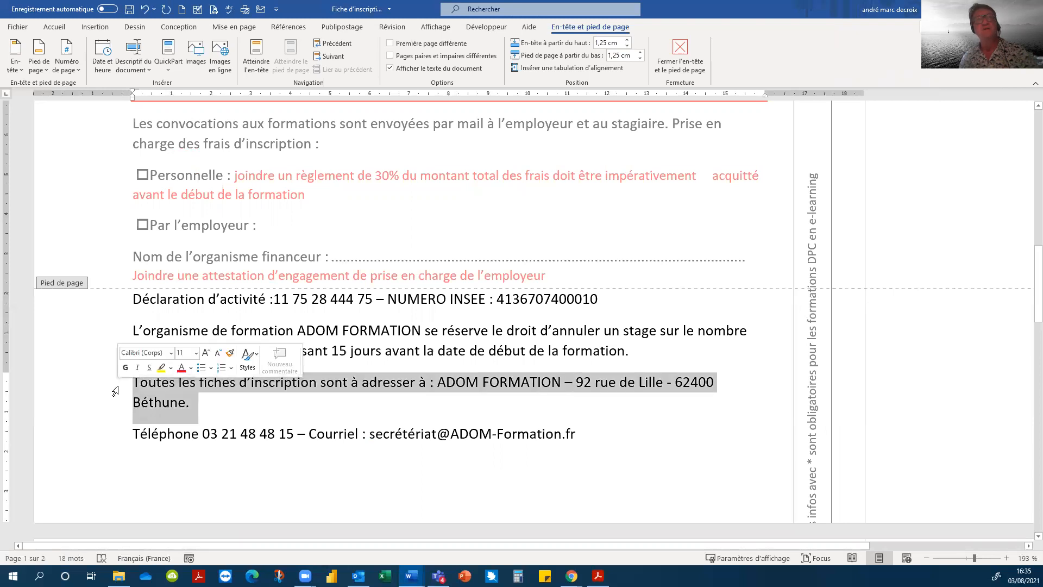
click(196, 353)
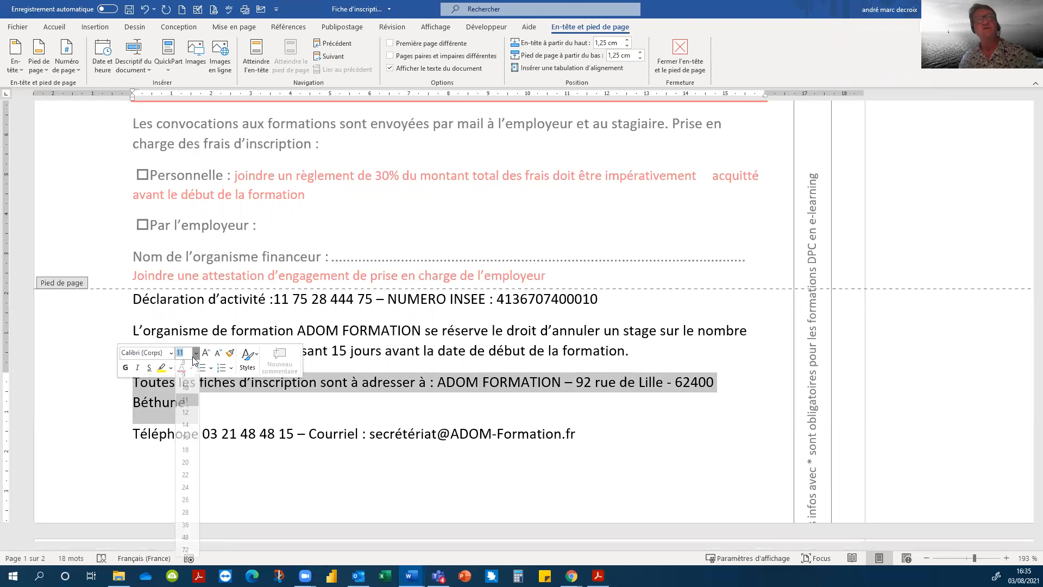
click(185, 393)
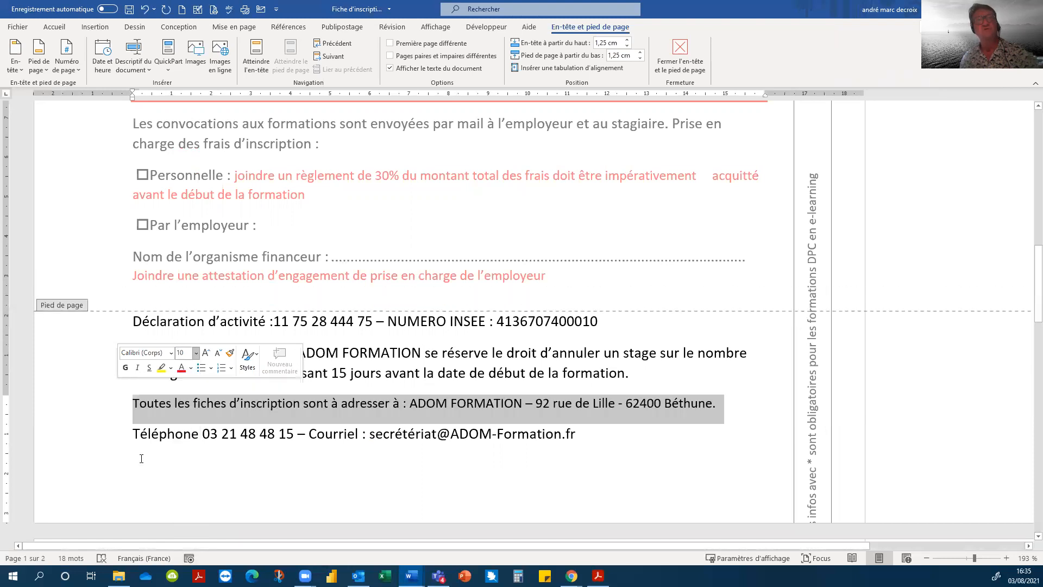
click(343, 387)
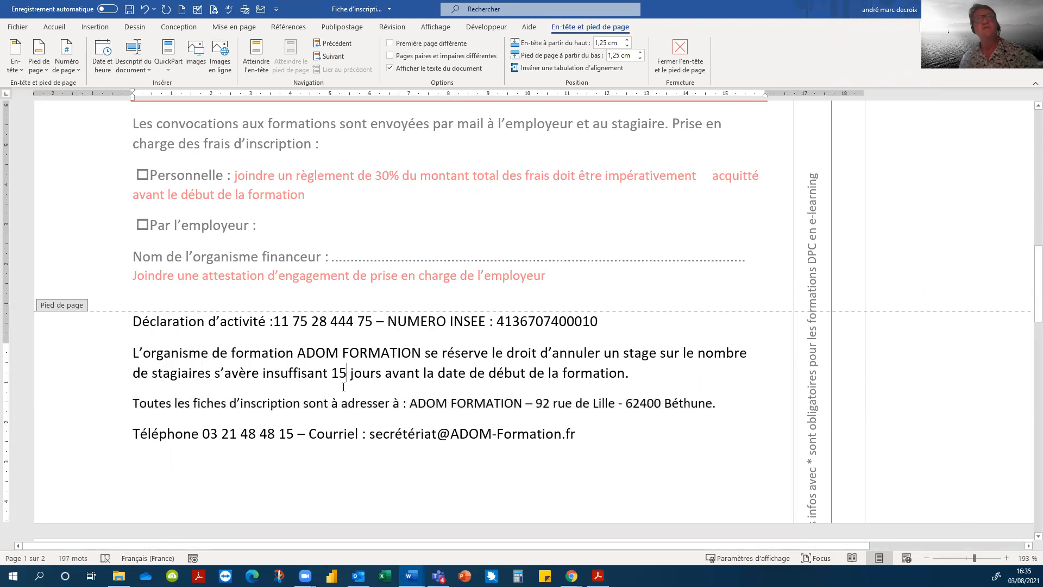
Step: Remove the space after the footer paragraphs beginning "Déclaration d'activité", "L'organisme de formation" and "Toutes les fiches d'inscription"
click(370, 324)
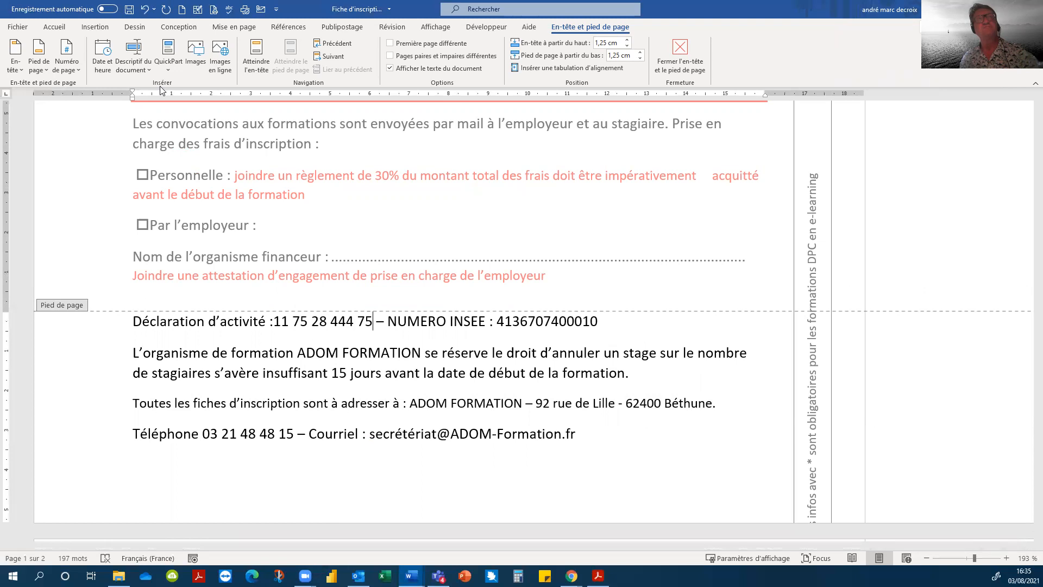
click(54, 25)
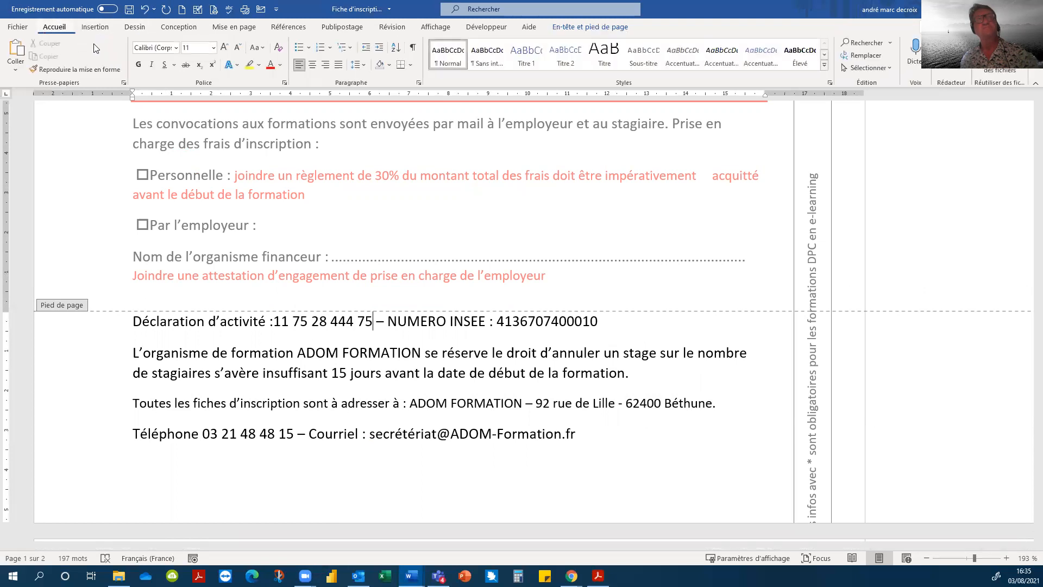
click(360, 65)
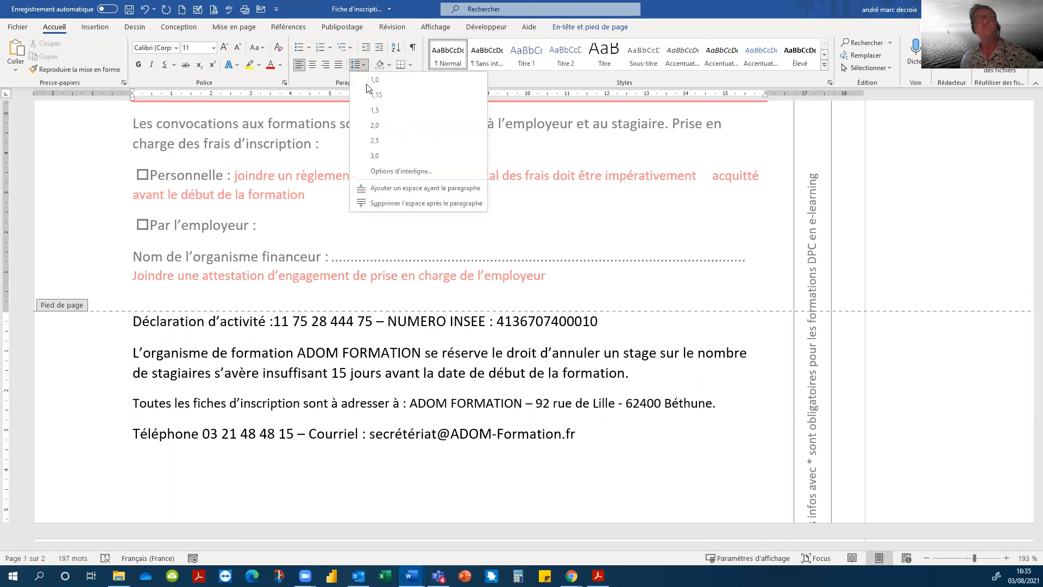
click(389, 203)
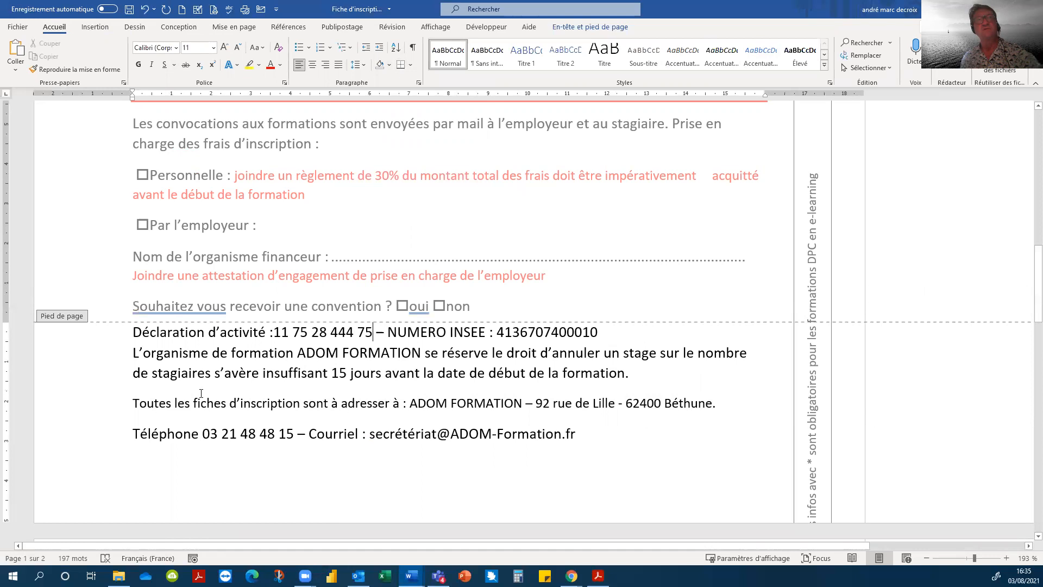
click(131, 392)
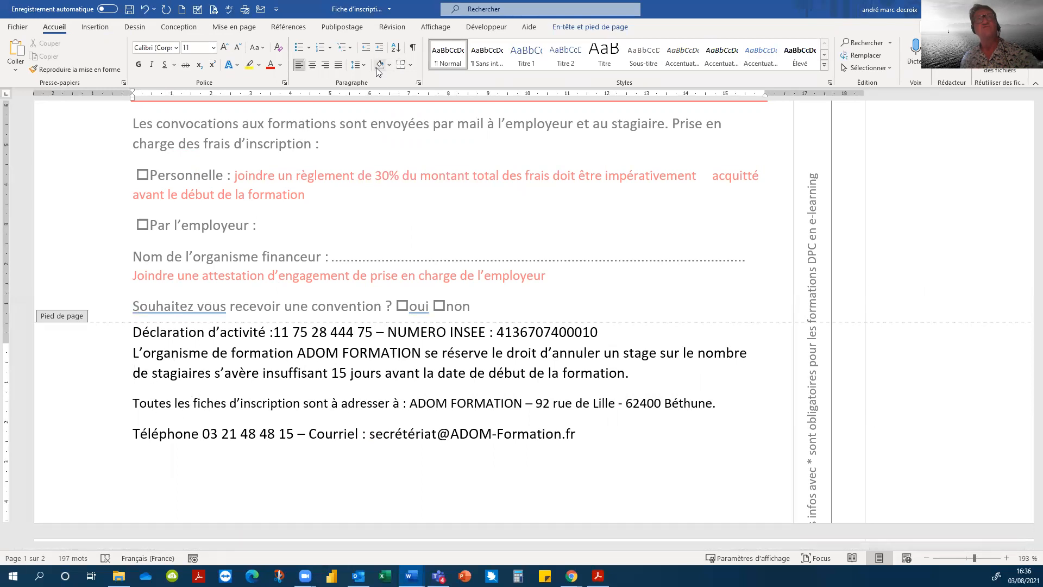
click(356, 65)
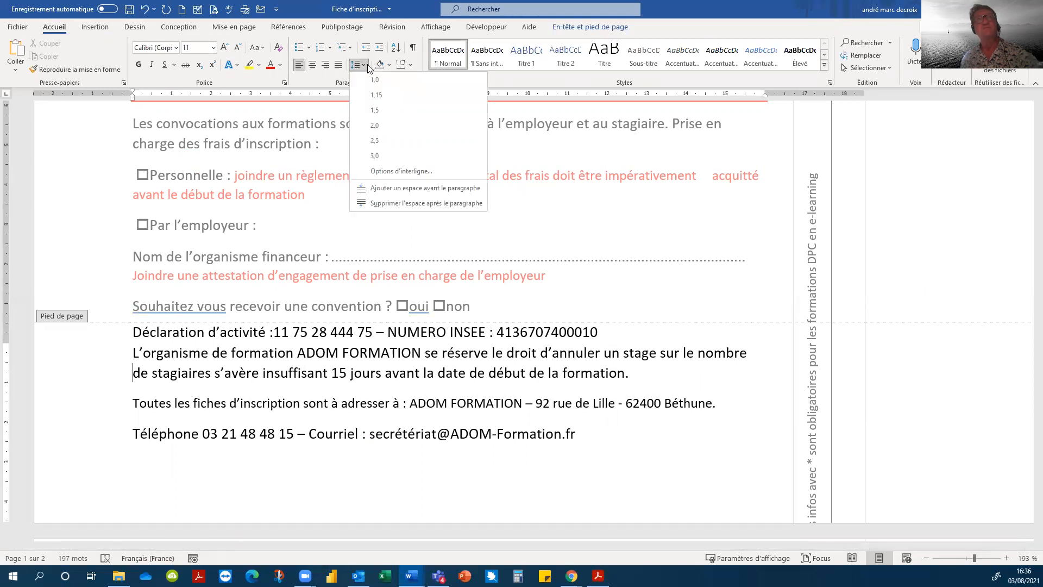
click(373, 203)
click(138, 419)
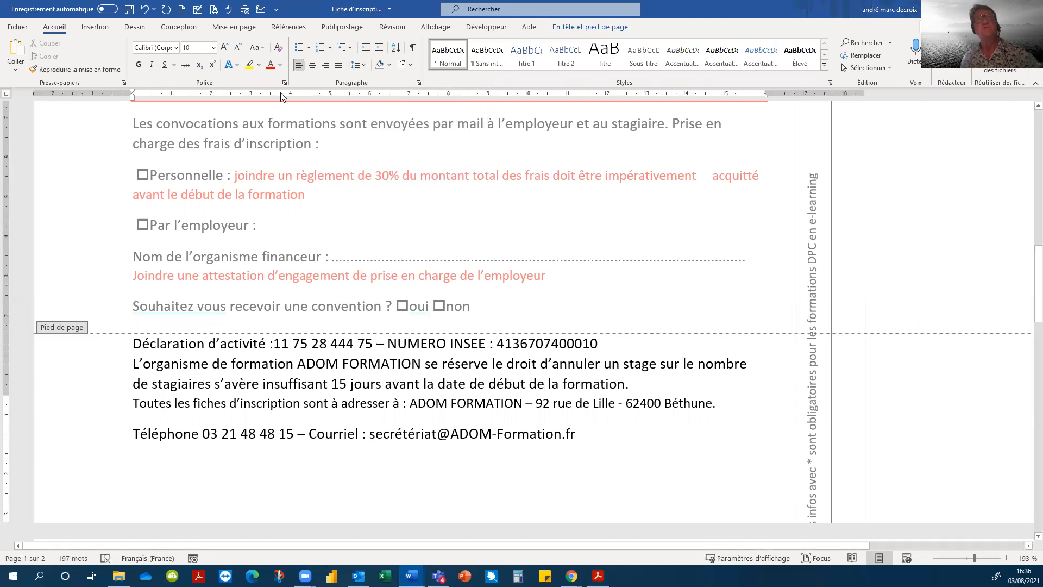
click(365, 65)
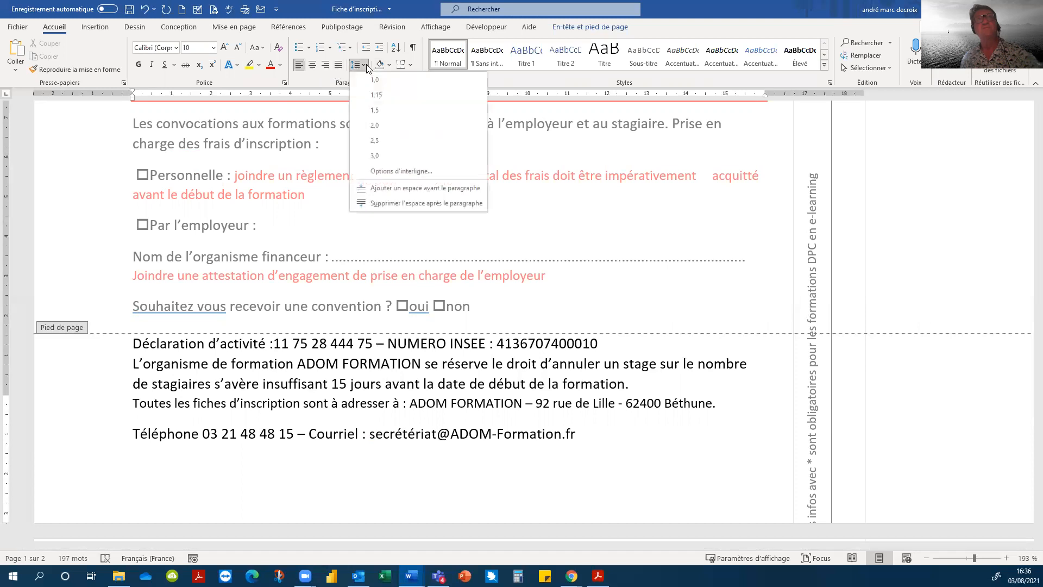
click(377, 208)
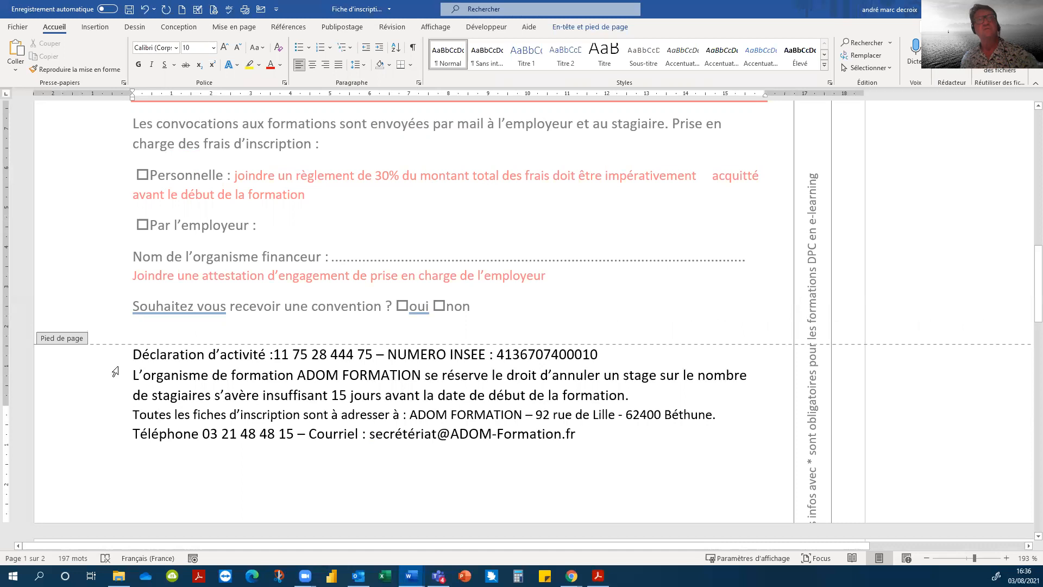
click(229, 463)
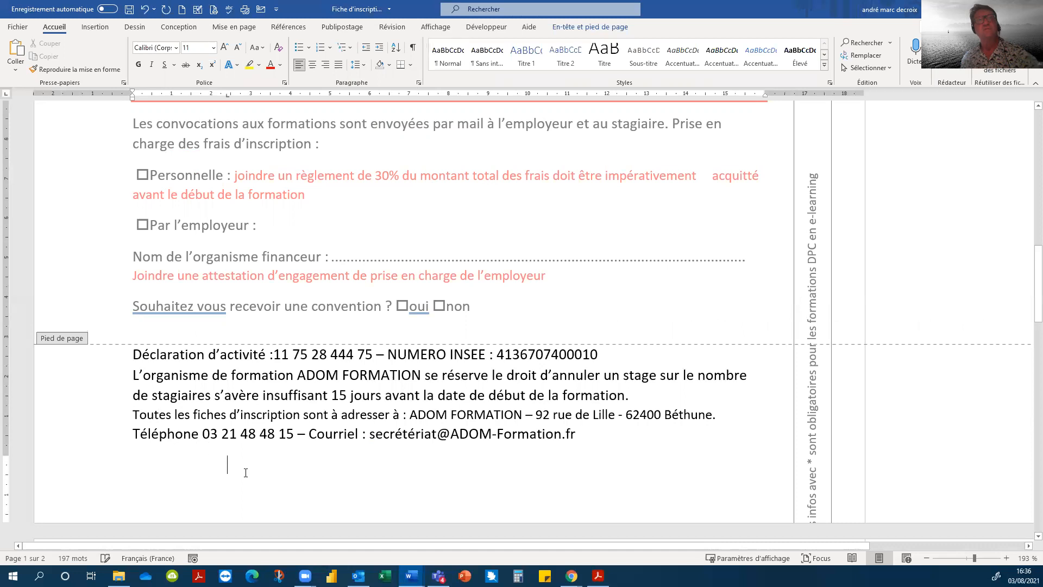
click(129, 360)
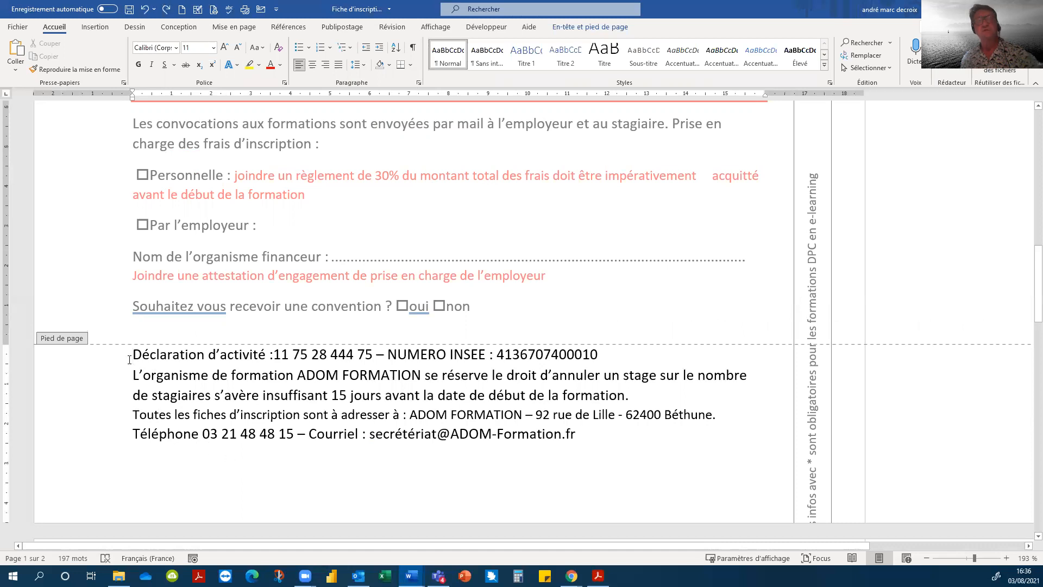
key(Return)
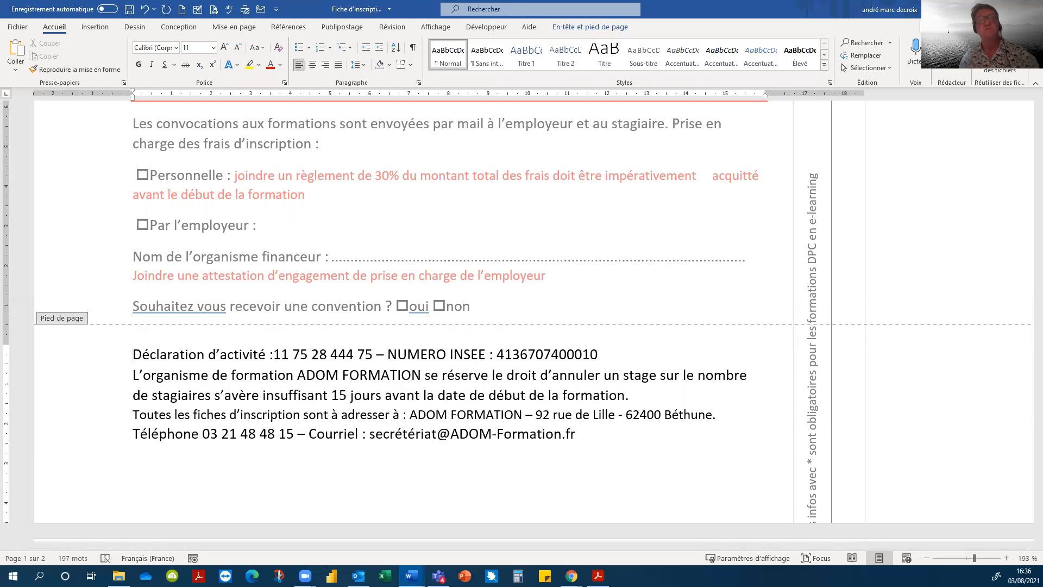
key(BackSpace)
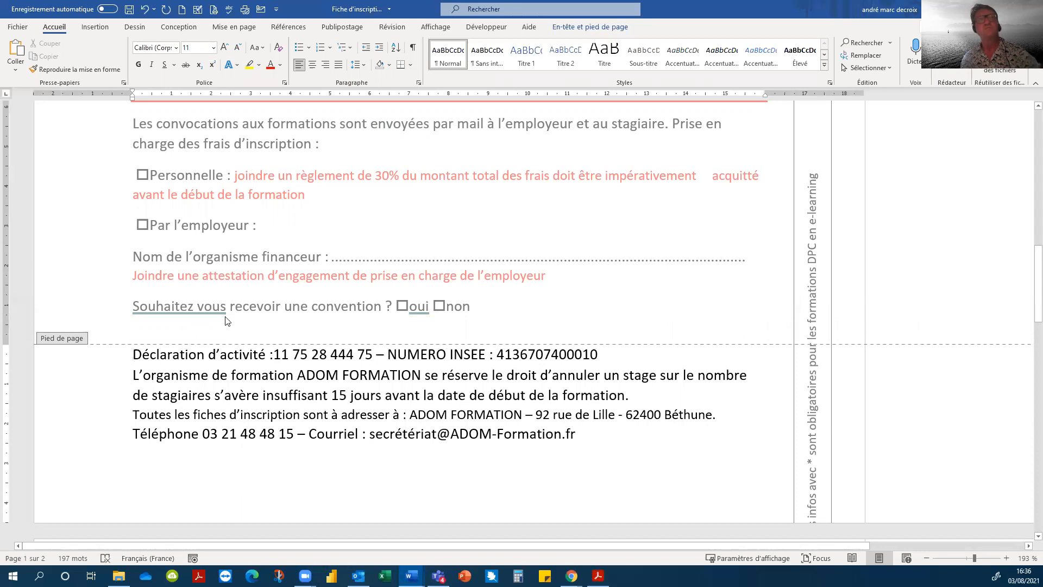
Step: Shift the footer text down closer to the bottom edge of the page and return to the document body
double_click(599, 311)
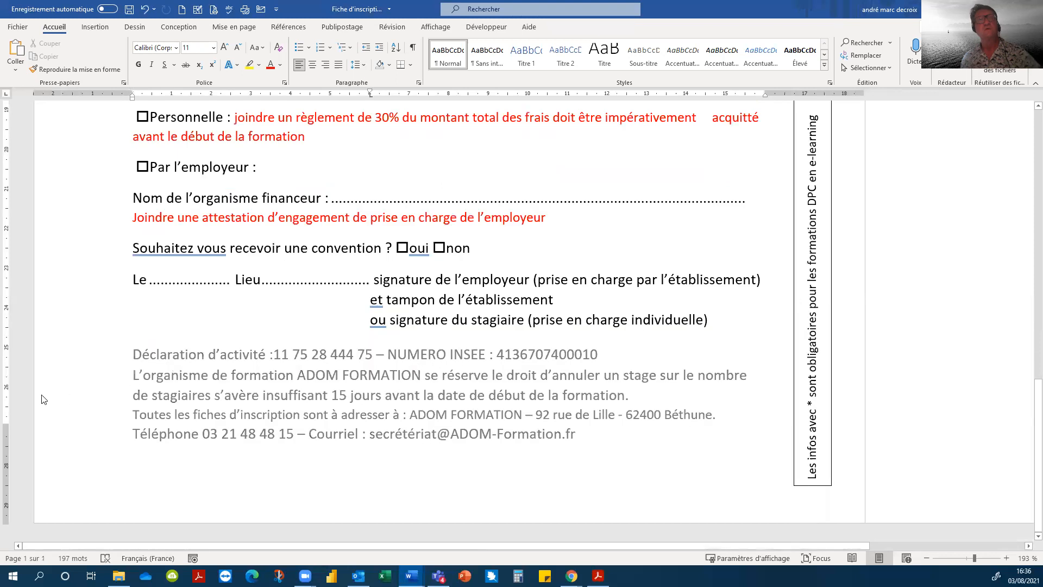
click(137, 377)
double_click(106, 359)
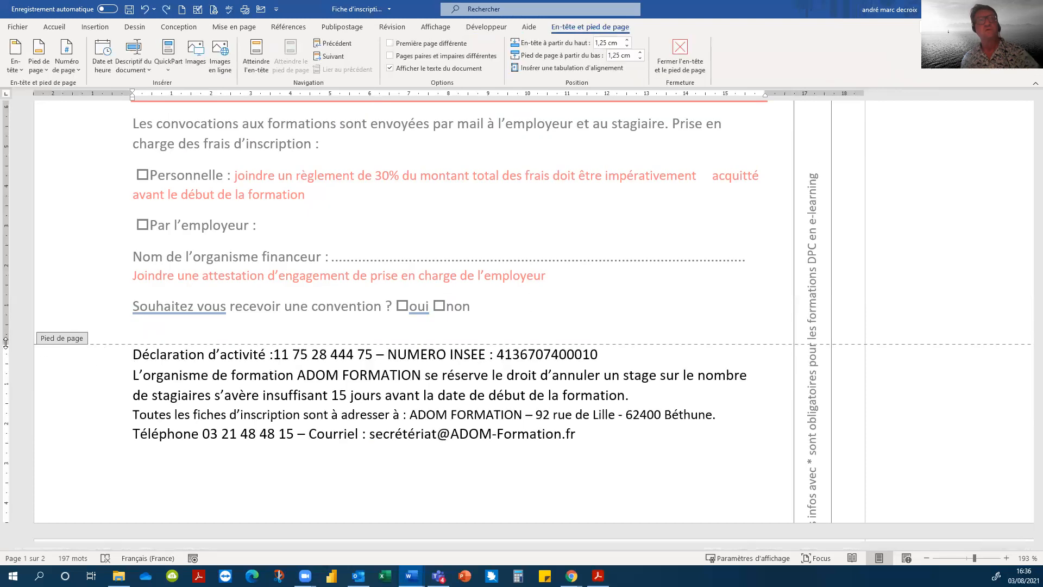
mouse_move(7, 357)
mouse_down()
mouse_move(9, 408)
mouse_move(4, 392)
mouse_up()
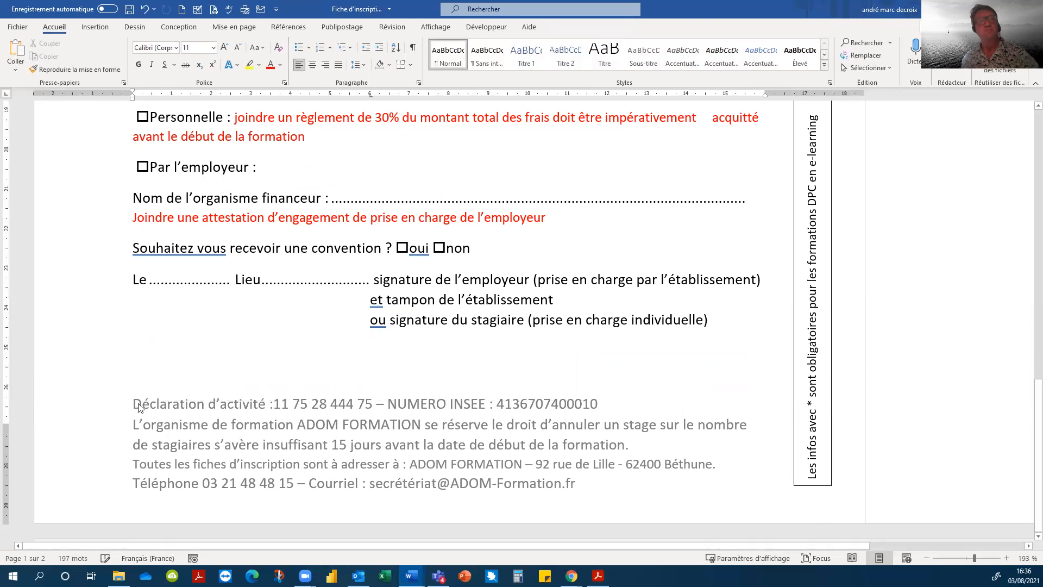